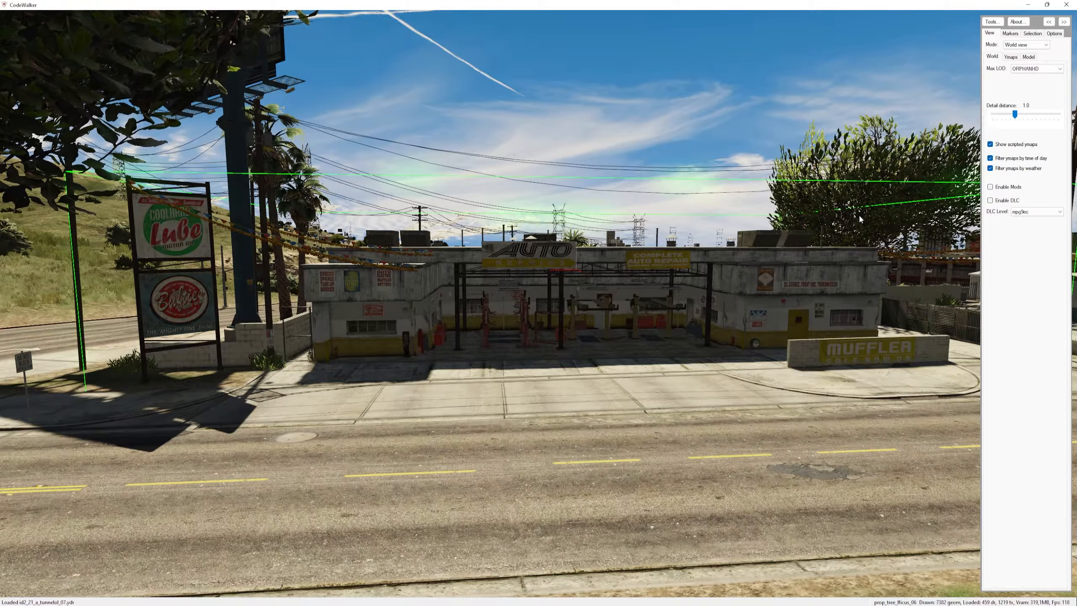
Open the selection settings and enable mouse selection of entities in the world view.
click(1034, 45)
click(1022, 57)
click(1031, 34)
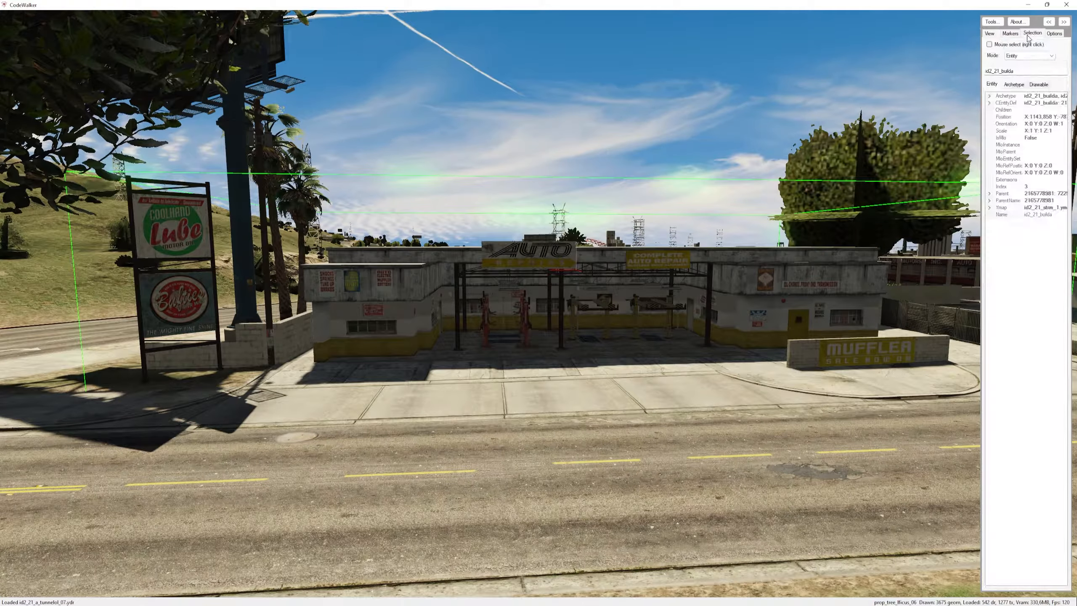
drag(462, 261, 465, 260)
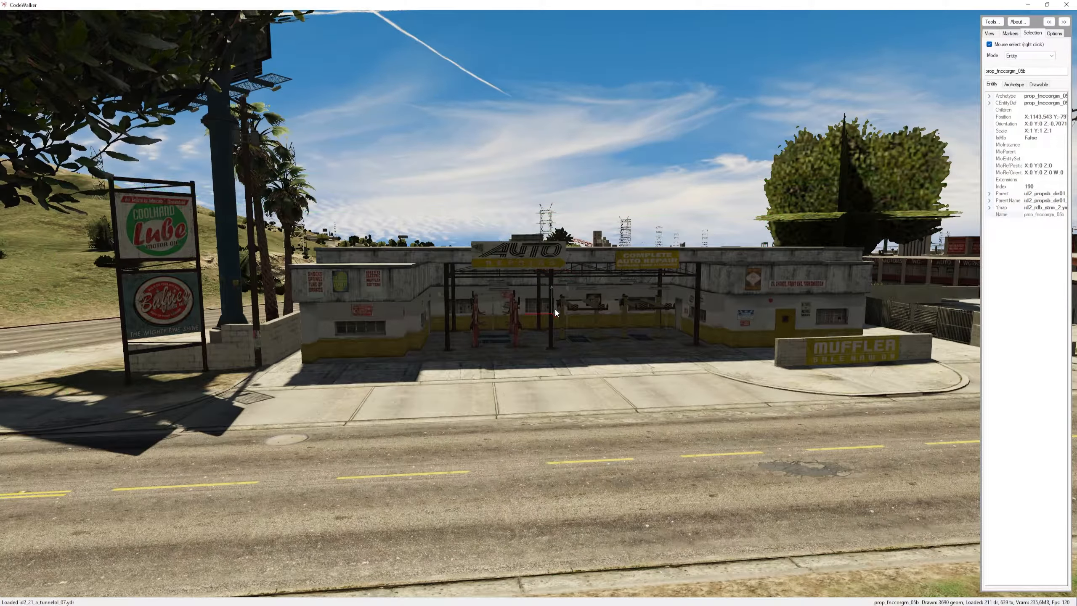
Select the auto repair building in the world and copy its entity name, id2_21_builda.
right_click(549, 303)
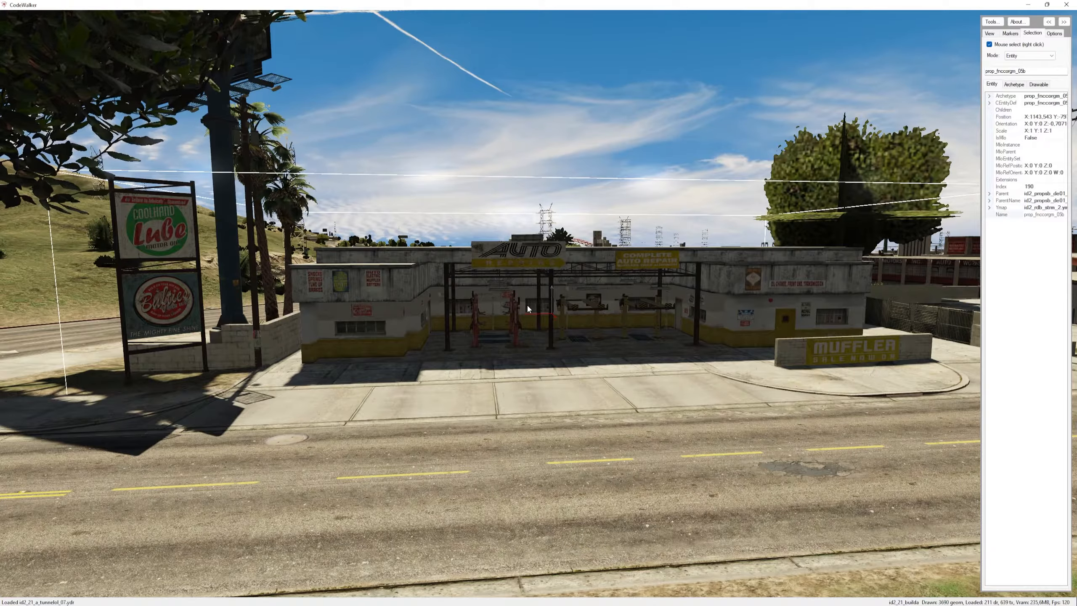
right_click(528, 307)
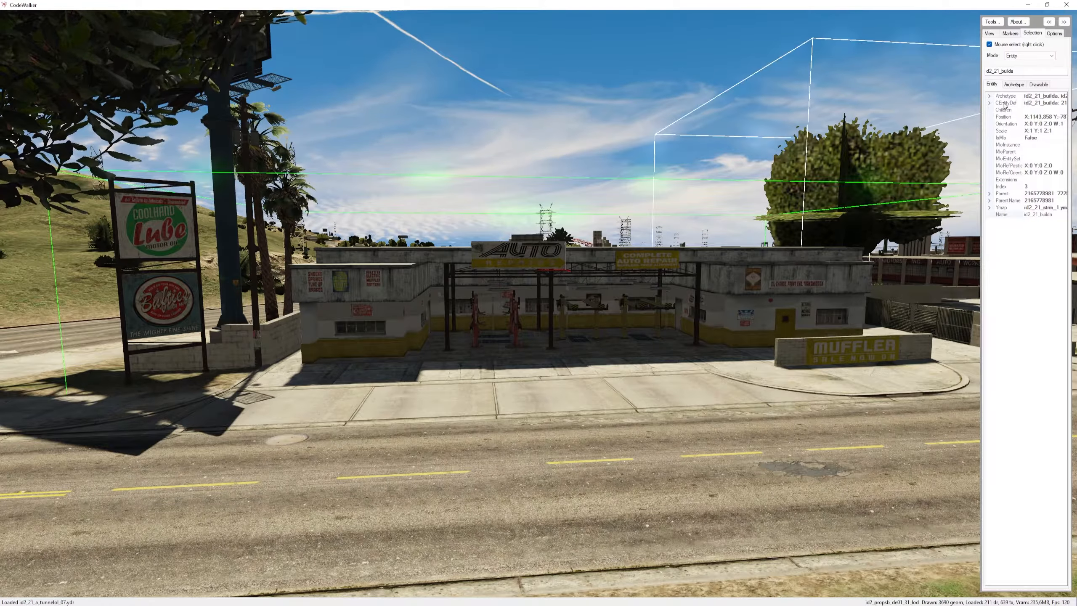
double_click(994, 70)
key(ctrl+c)
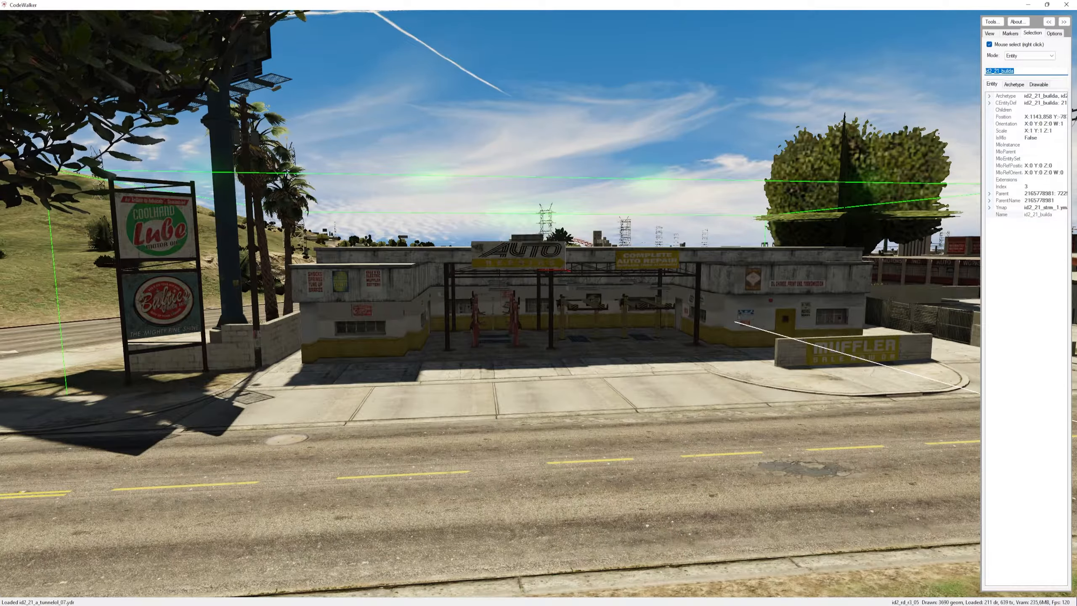
Launch OpenIV and open the GTA V game files.
key(super)
text(open)
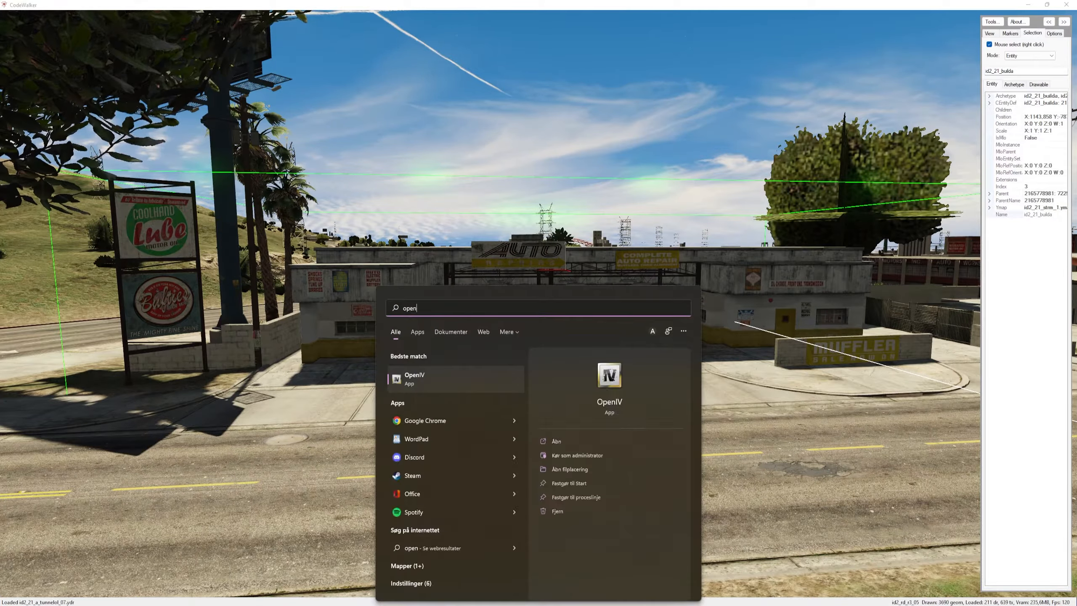
key(Return)
click(493, 321)
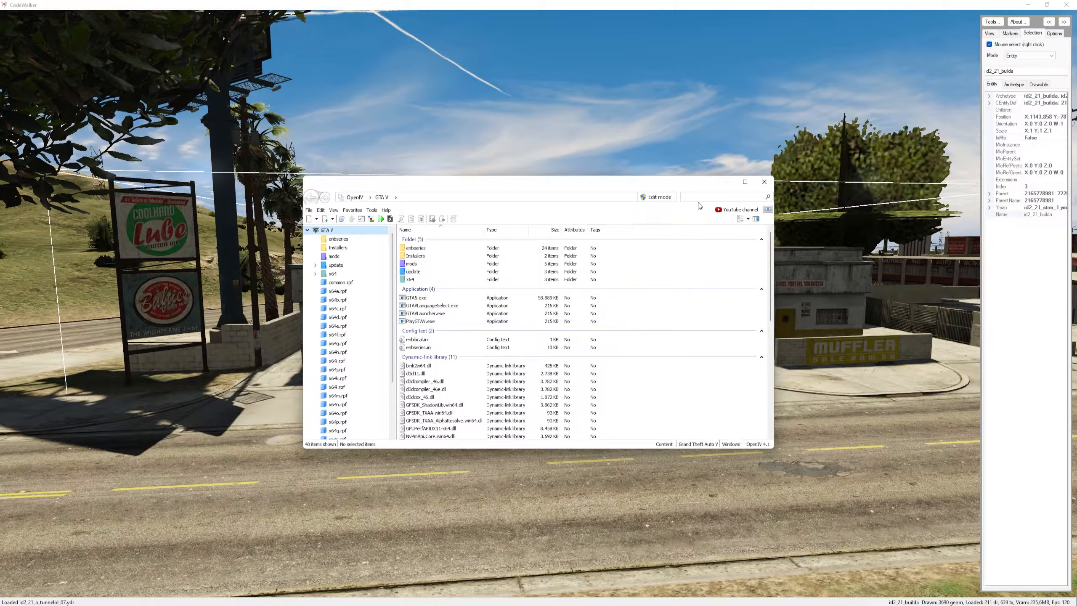
Search all game files for id2_21_builda and open the id2_21_builda.ydr model from its archive.
click(694, 198)
key(ctrl+v)
click(559, 262)
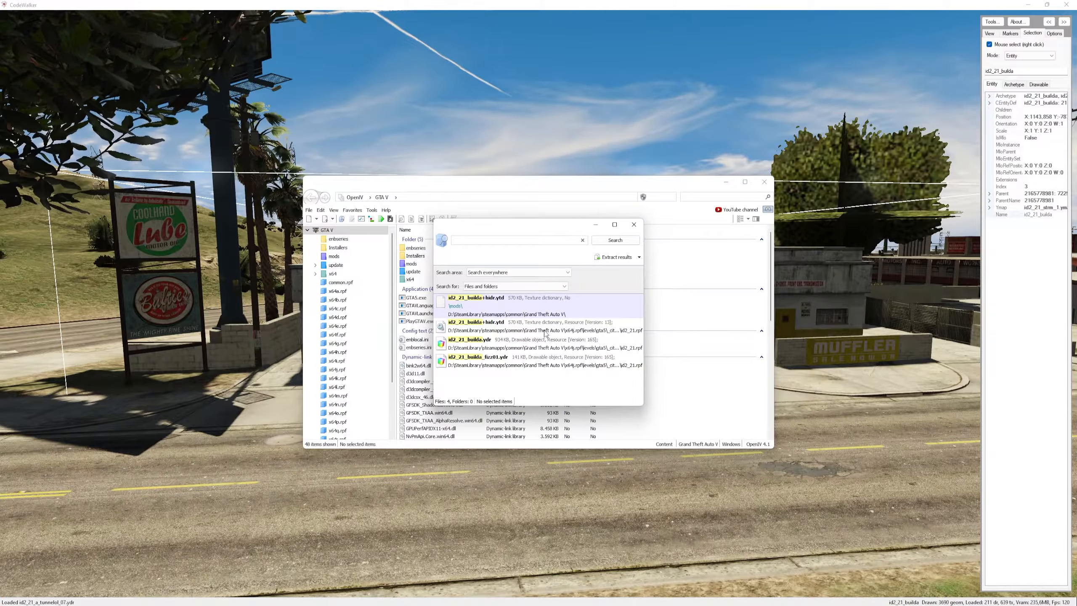
double_click(526, 344)
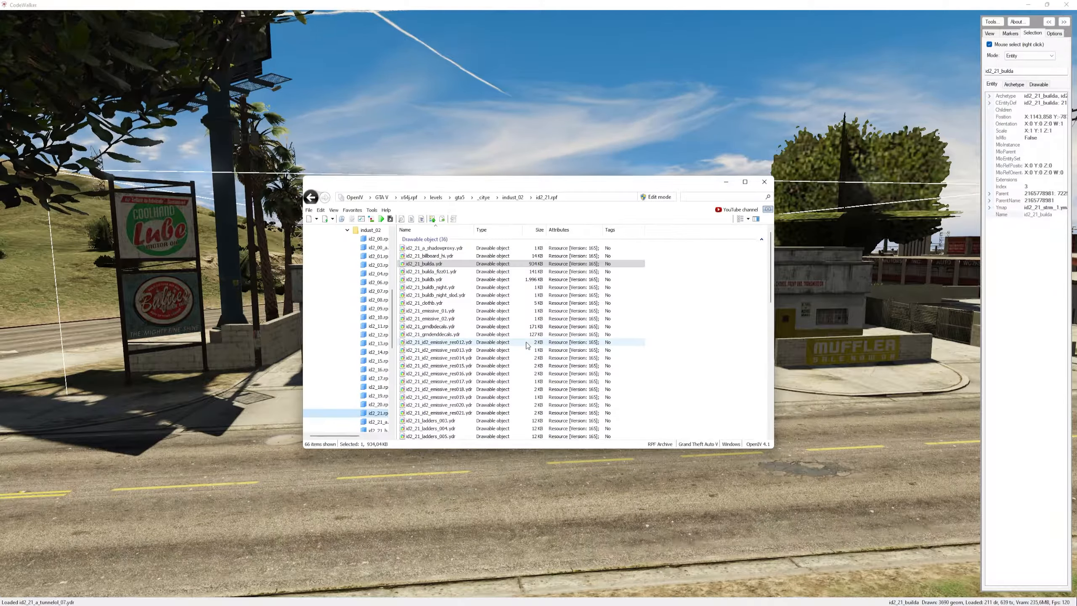
drag(443, 299, 594, 394)
Look over the auto repair building in CodeWalker and examine the drawable files in OpenIV's id2_21.rpf archive.
click(257, 322)
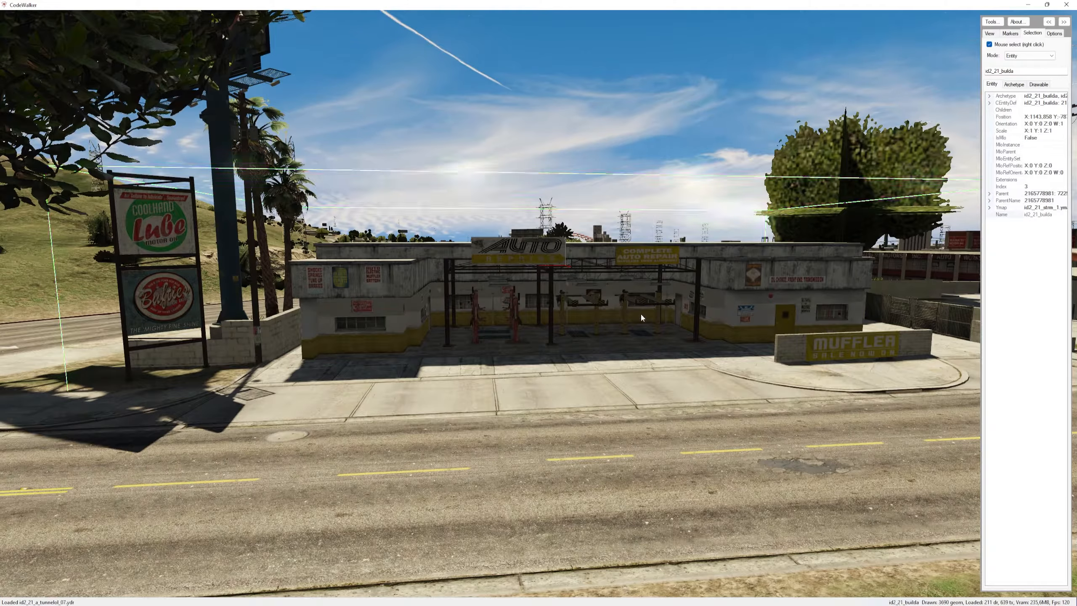
mouse_move(642, 585)
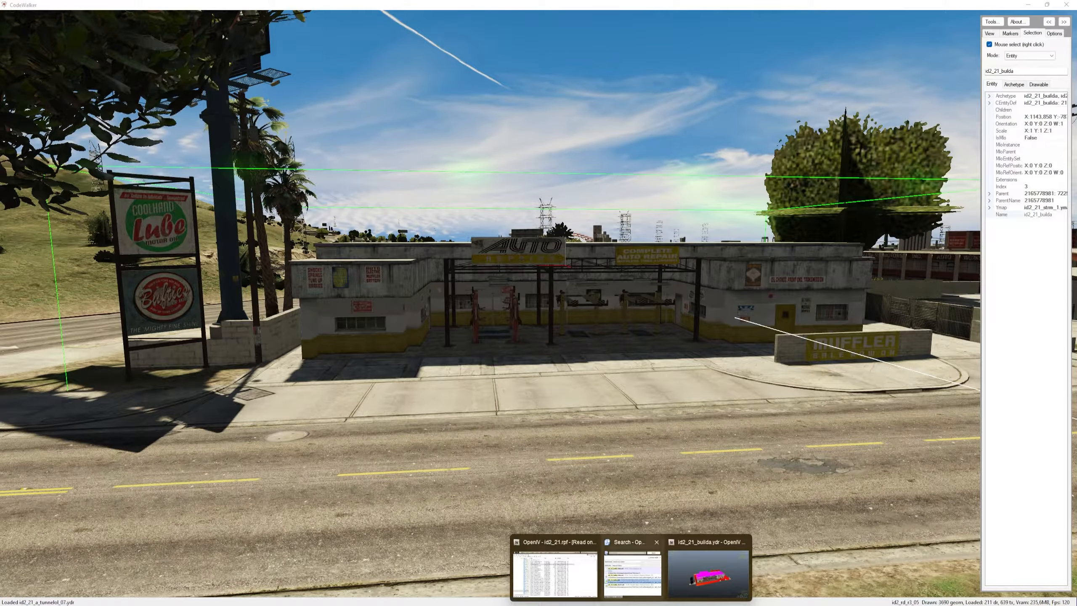
drag(748, 359, 810, 351)
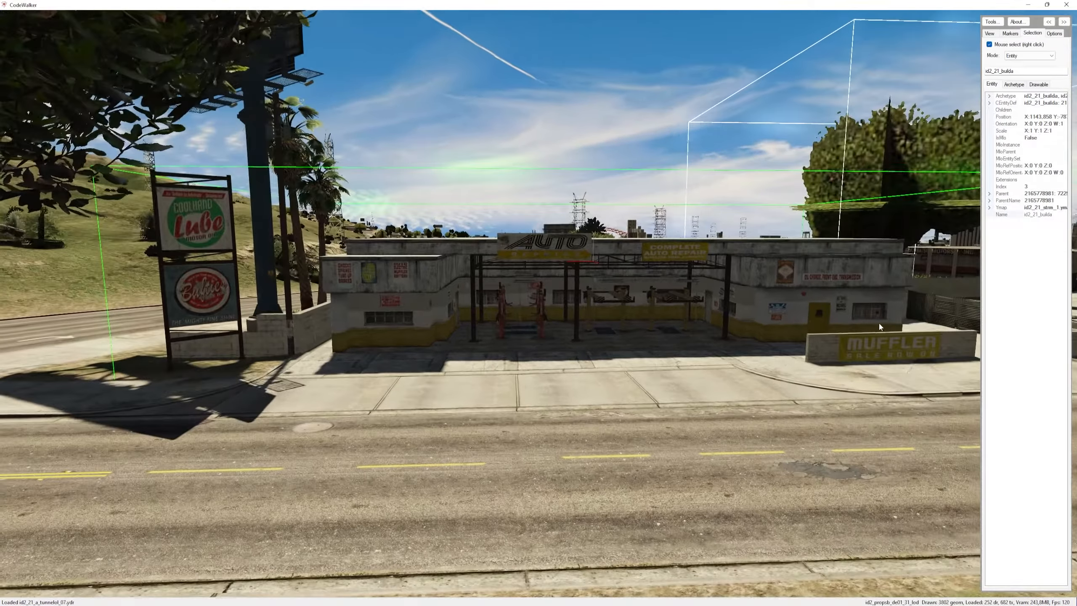
mouse_move(612, 604)
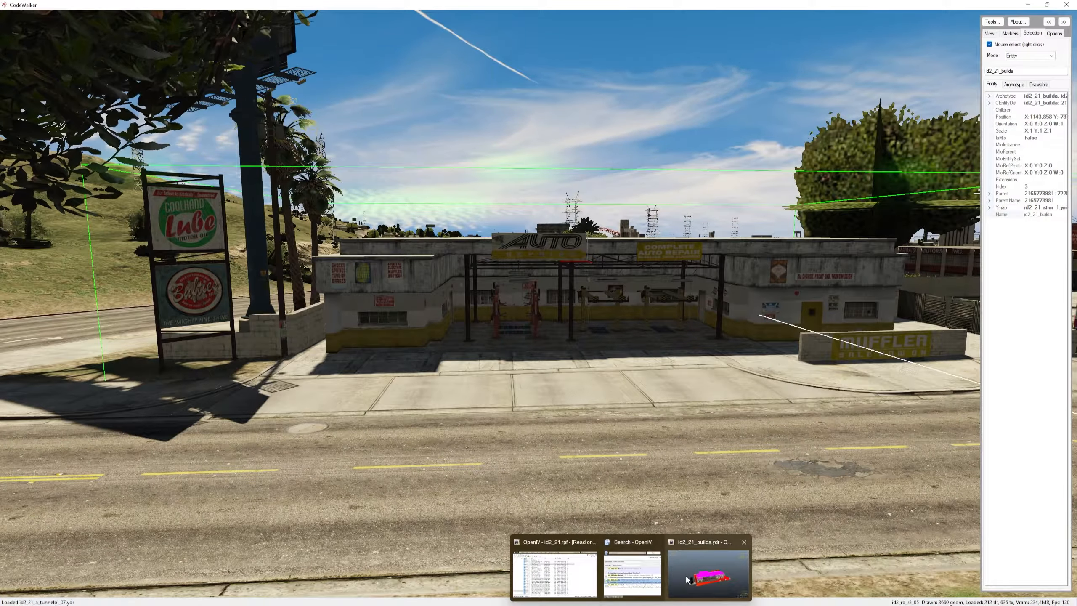
click(559, 568)
scroll(496, 343, down, 3)
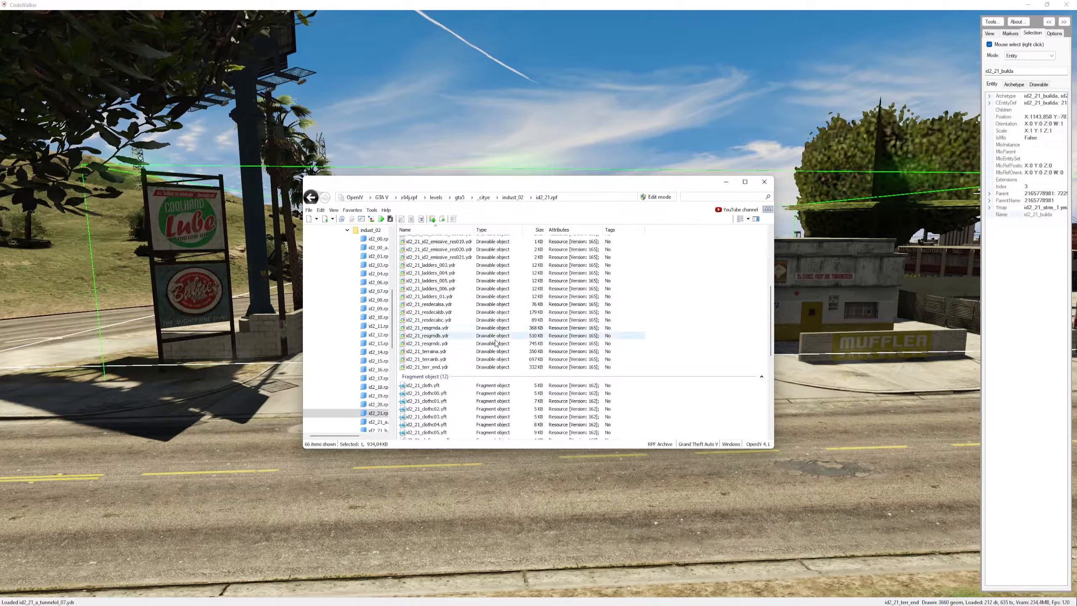
scroll(496, 343, down, 1)
scroll(446, 327, up, 5)
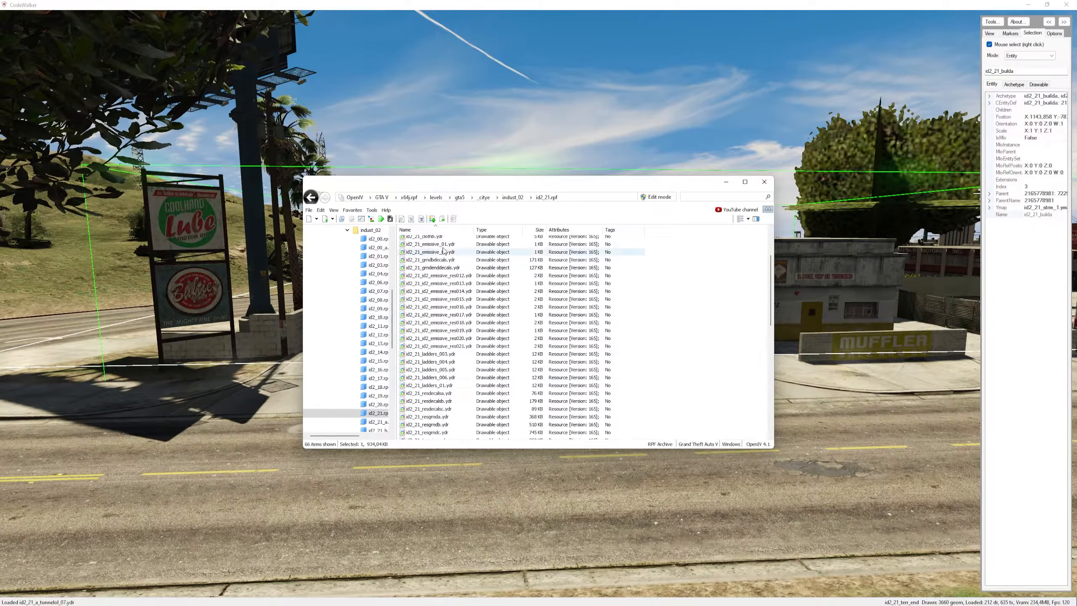
View the textures embedded in the id2_21_builda.ydr model and close the model viewer.
mouse_move(629, 603)
click(714, 569)
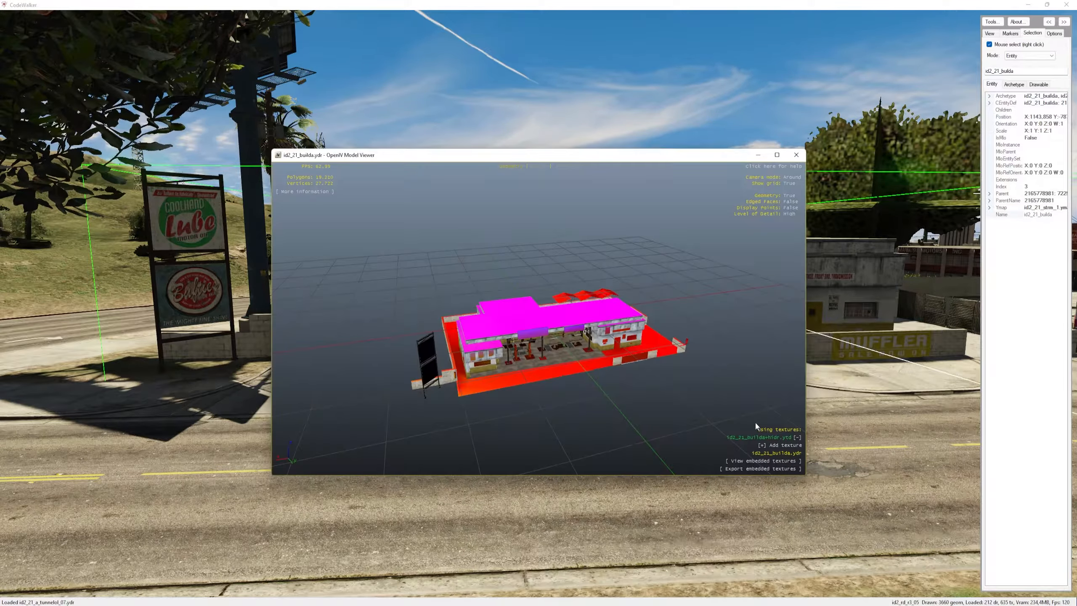
click(760, 460)
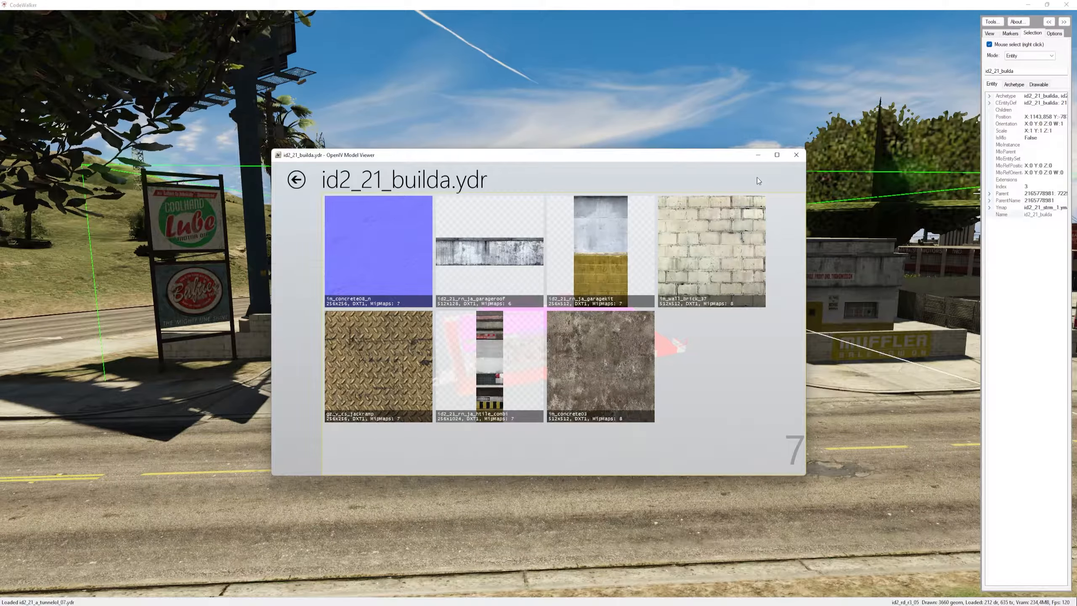
click(795, 155)
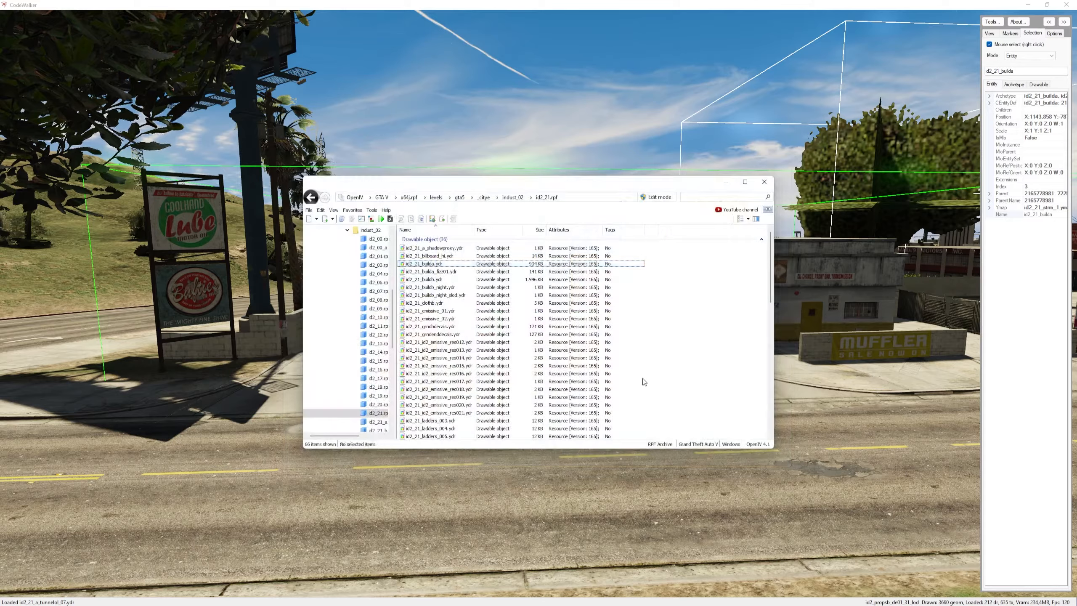
Open the id2_21.ytd texture dictionary, look through its textures for the shop's signs, and close it.
scroll(511, 398, down, 2)
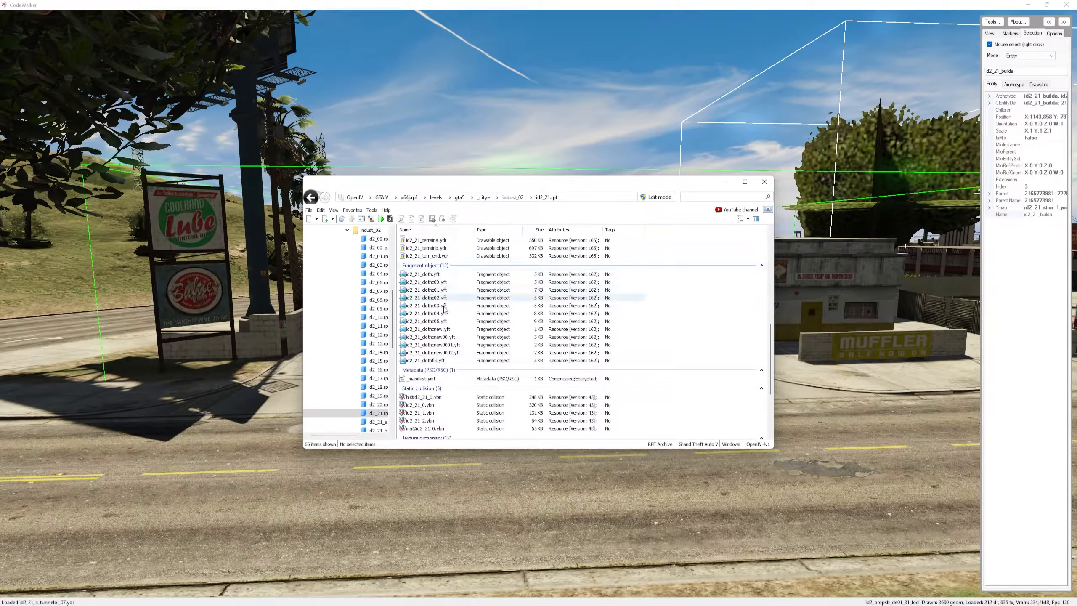
scroll(444, 310, down, 5)
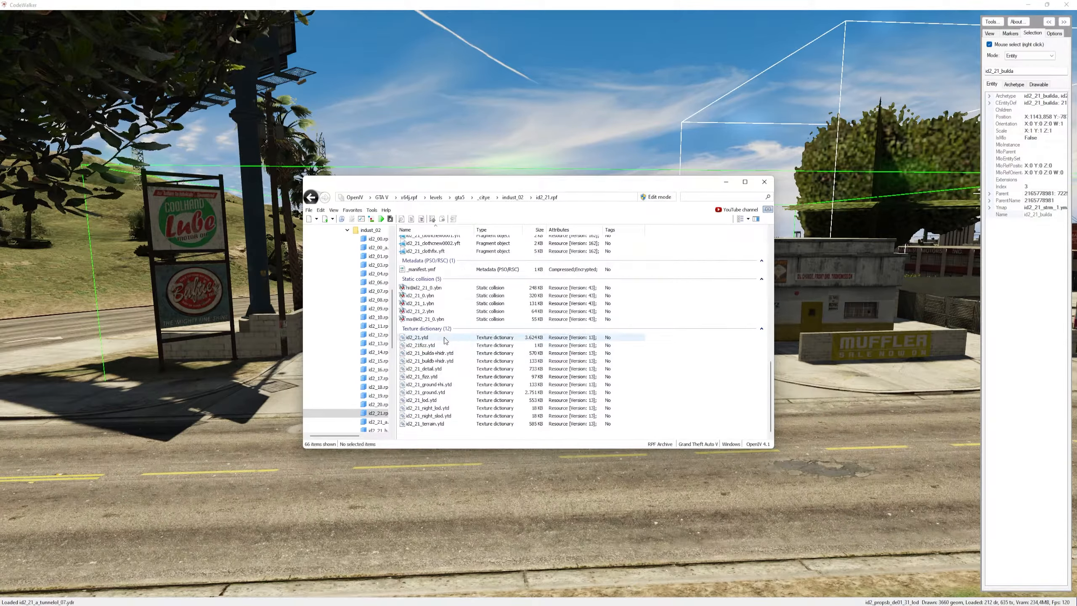
double_click(445, 338)
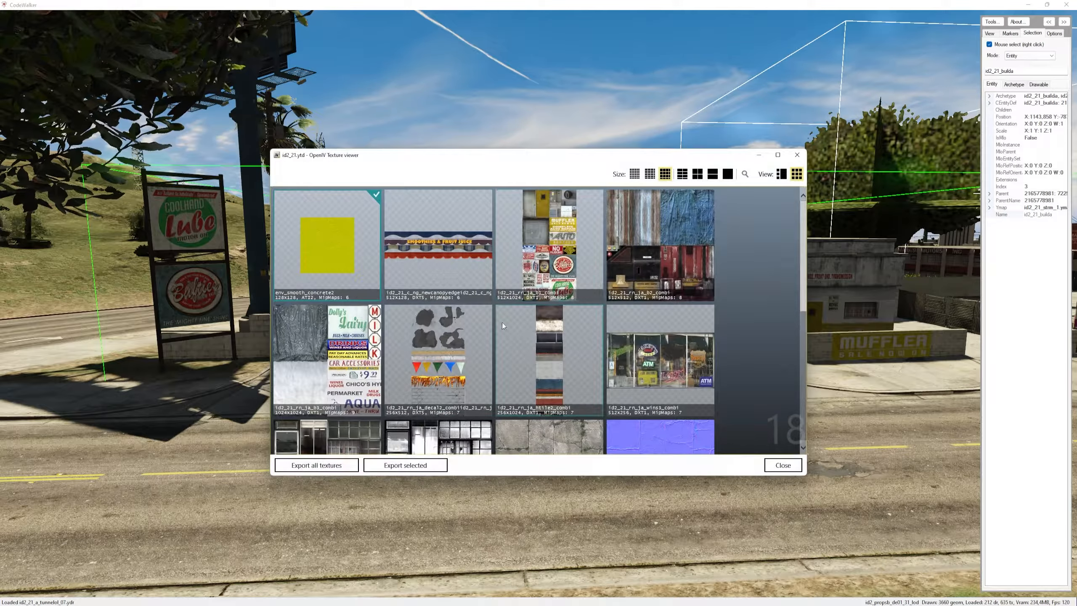
scroll(502, 325, down, 6)
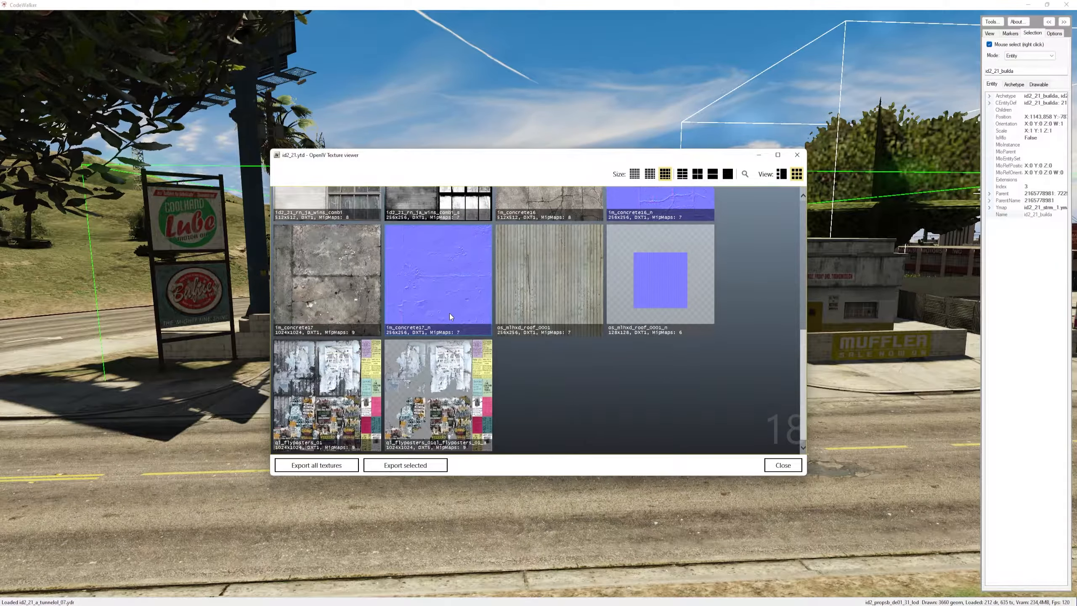
scroll(479, 289, up, 6)
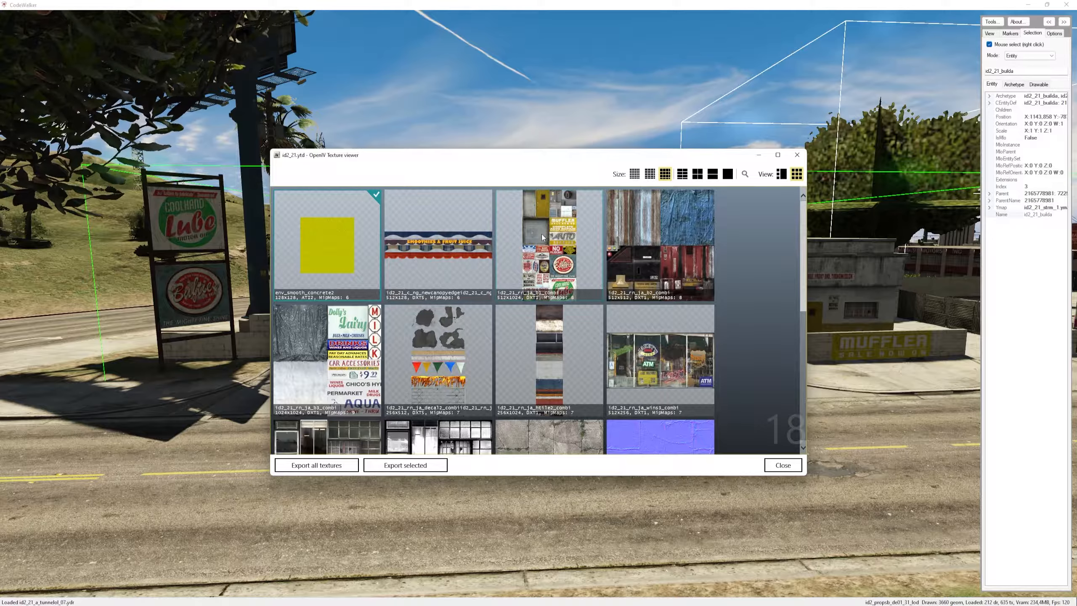
click(797, 154)
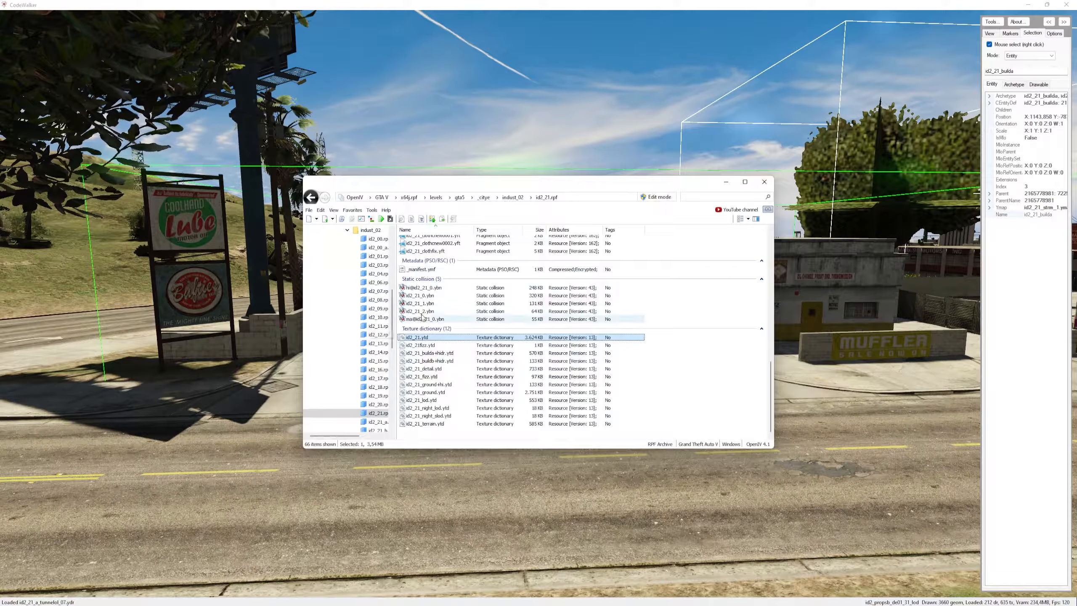
Extract id2_21.ytd to the Exports folder inside TextureToolkit.
right_click(423, 338)
click(446, 374)
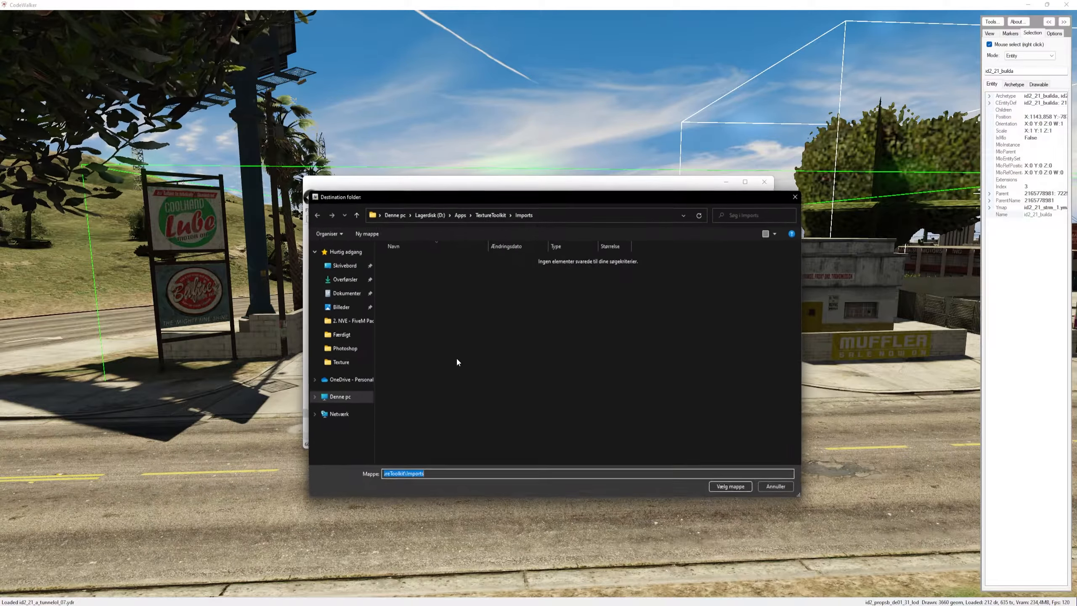
click(504, 214)
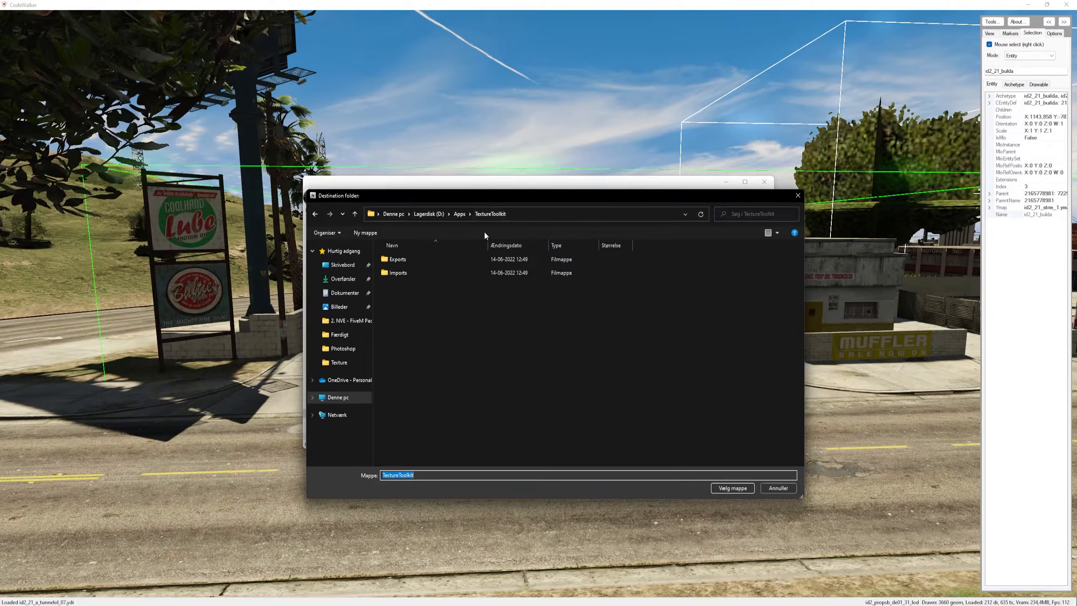
double_click(431, 261)
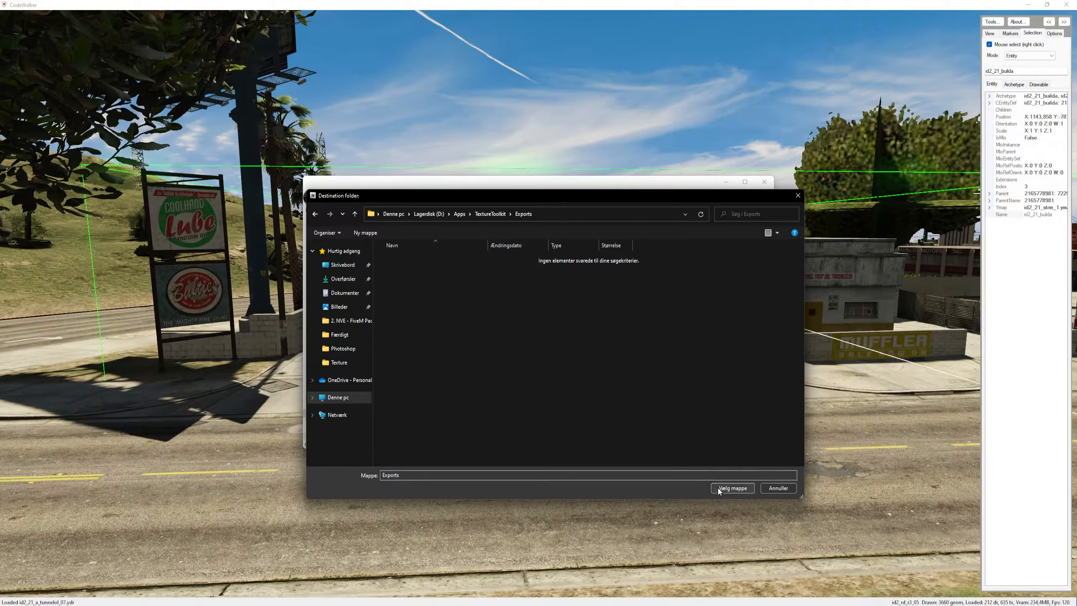
click(732, 488)
Export id2_21.ytd to openFormats (.otd) in the TextureToolkit Imports folder and close OpenIV.
right_click(419, 337)
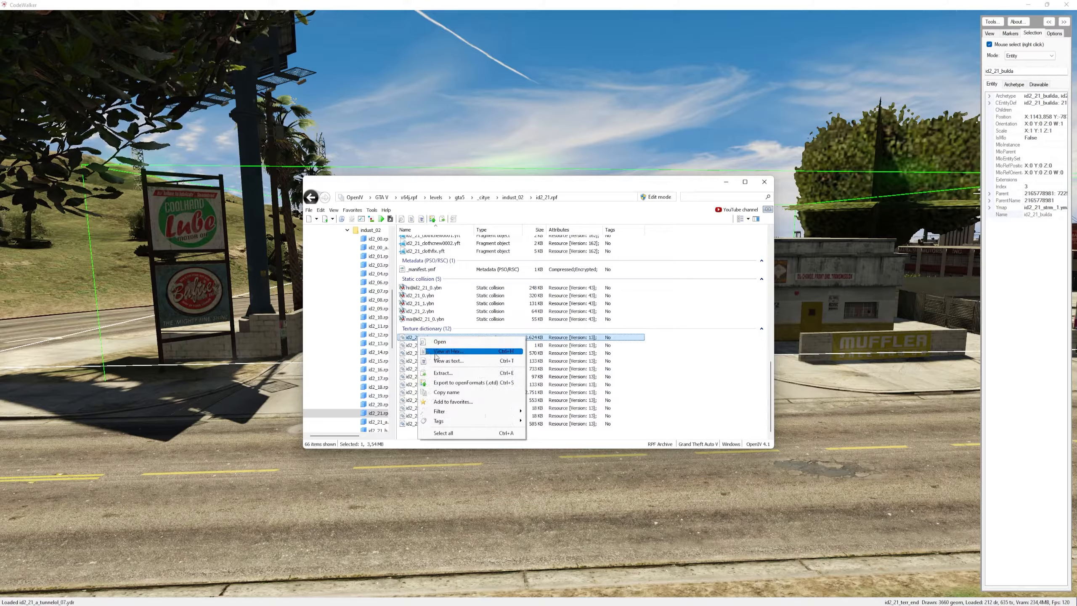
click(467, 382)
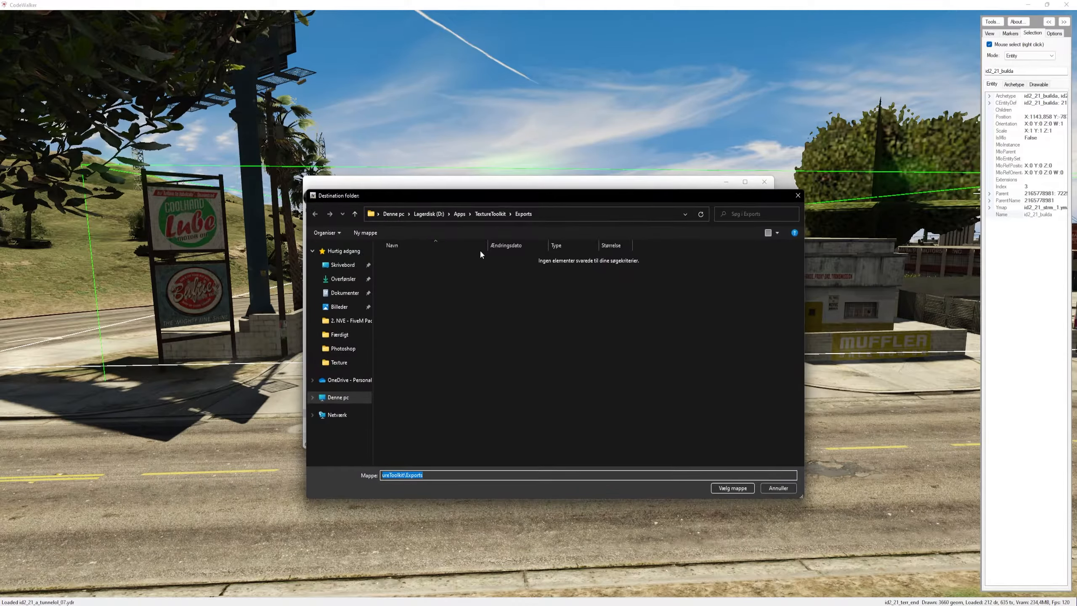
click(490, 214)
double_click(426, 270)
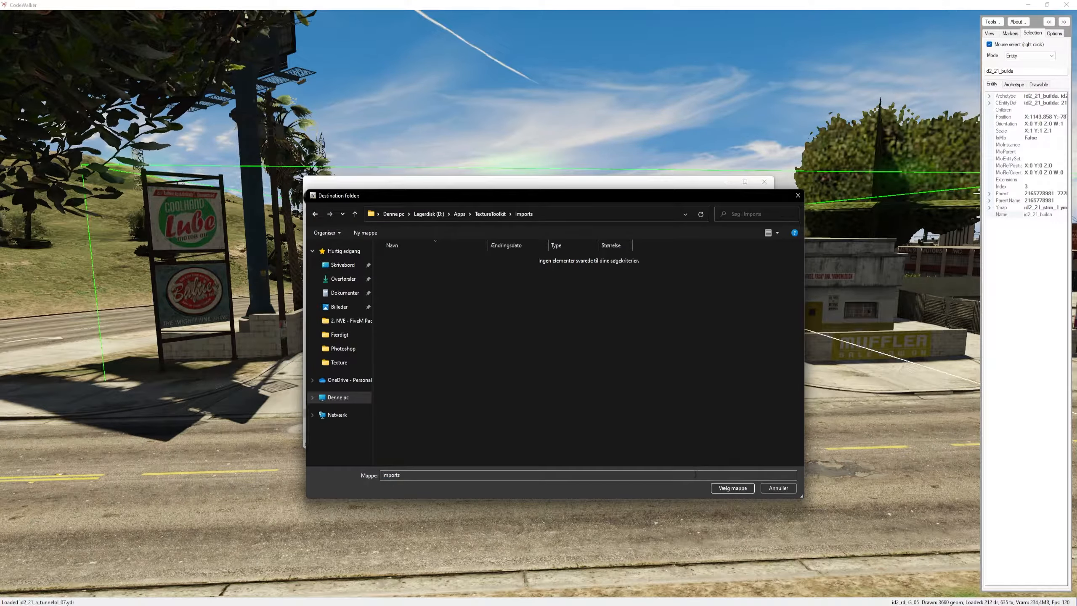
click(733, 488)
click(765, 181)
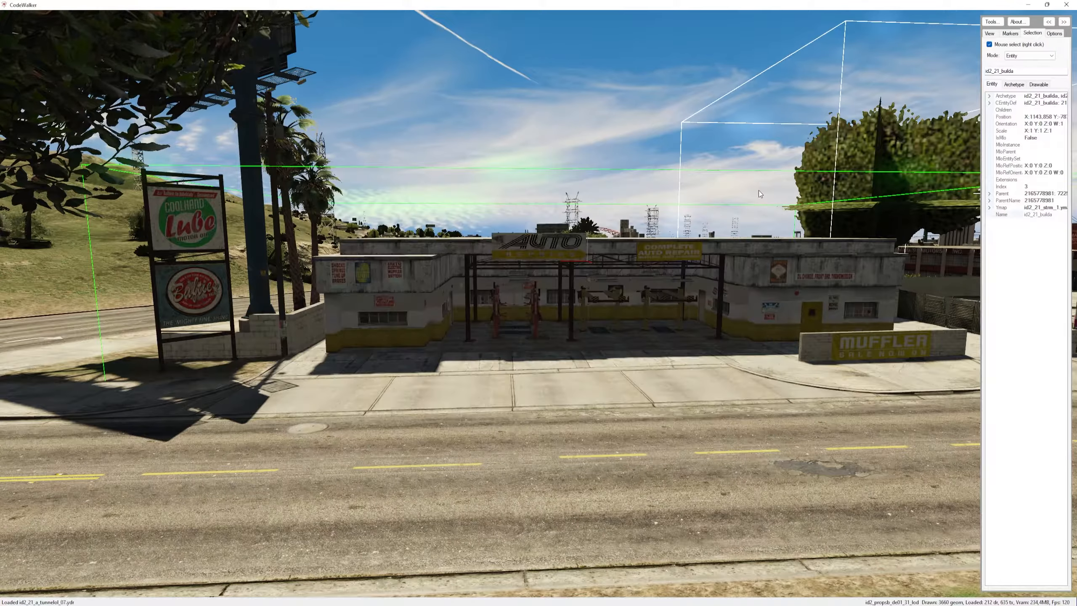
Minimize CodeWalker and launch Adobe Photoshop 2022.
click(1027, 4)
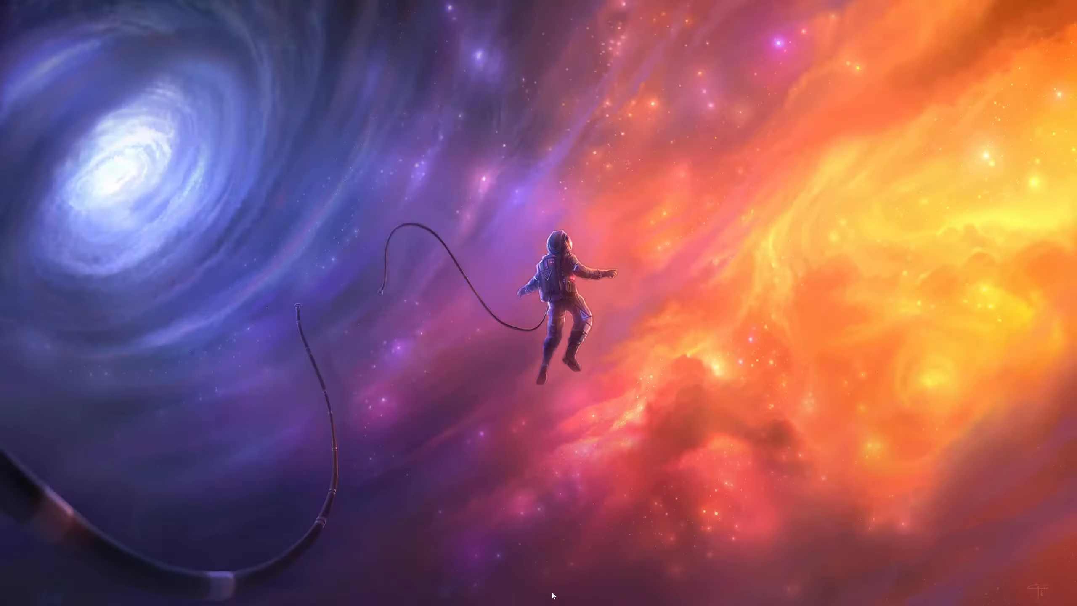
mouse_move(549, 600)
click(512, 605)
text(photo)
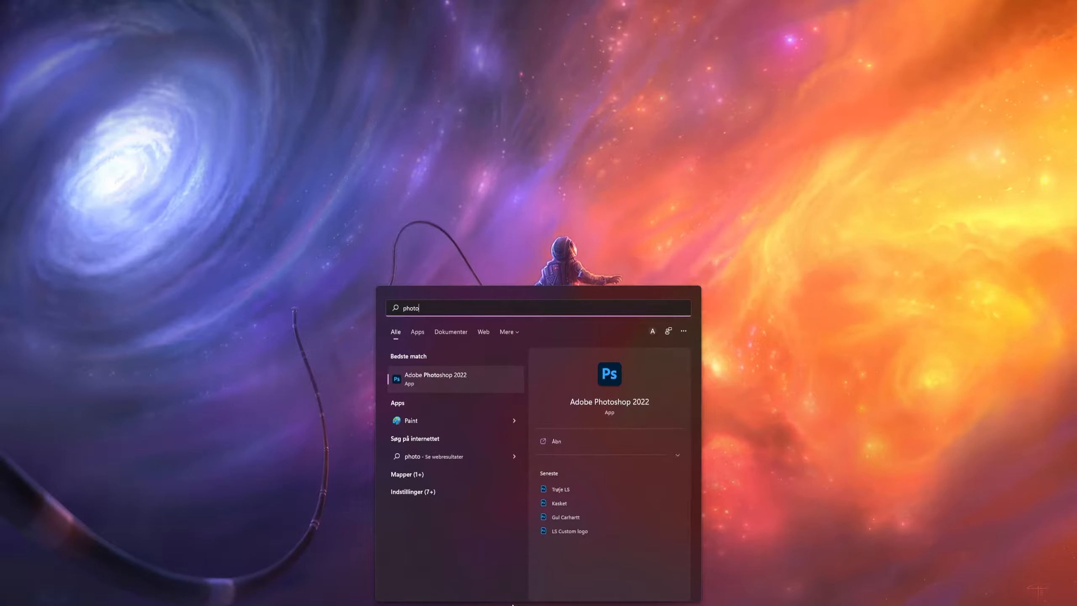
key(Return)
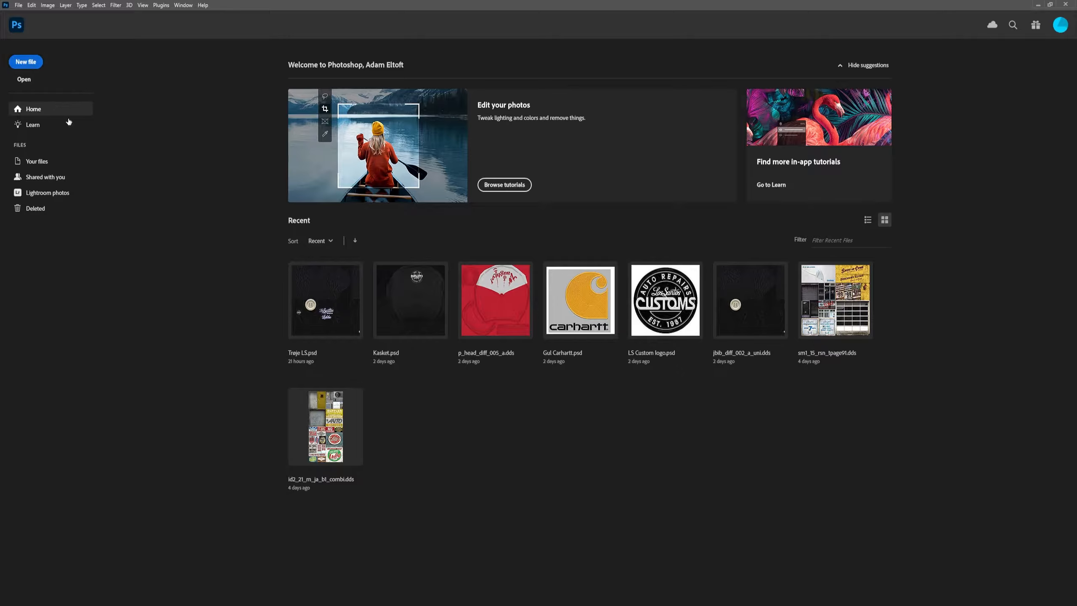
Browse in File Explorer to the id2_21 folder inside Imports of D:\Apps\TextureToolkit.
key(ctrl+n)
key(super+e)
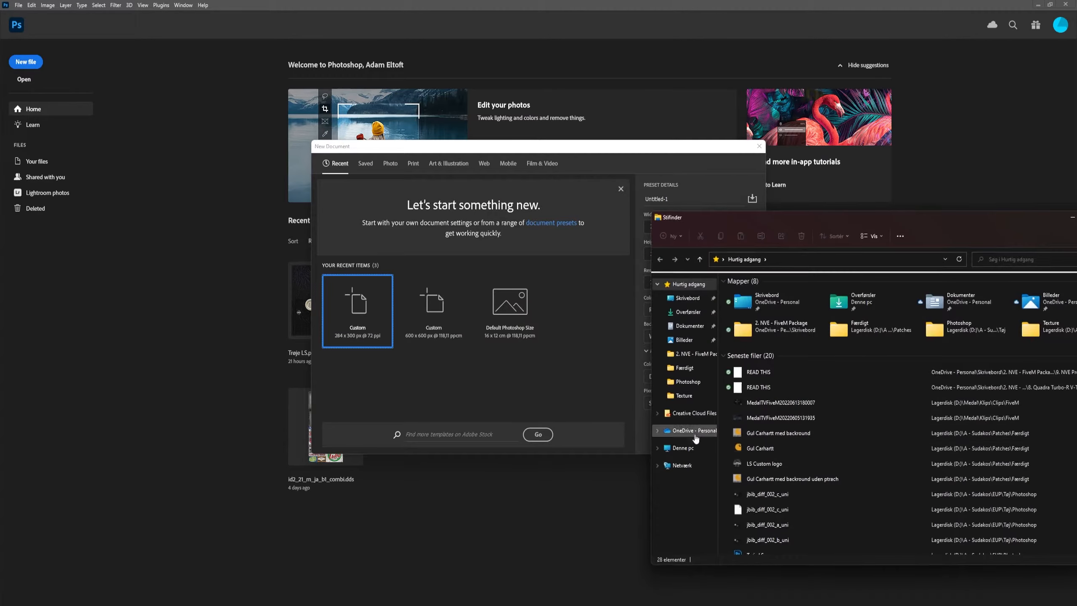
click(683, 448)
double_click(889, 370)
double_click(803, 365)
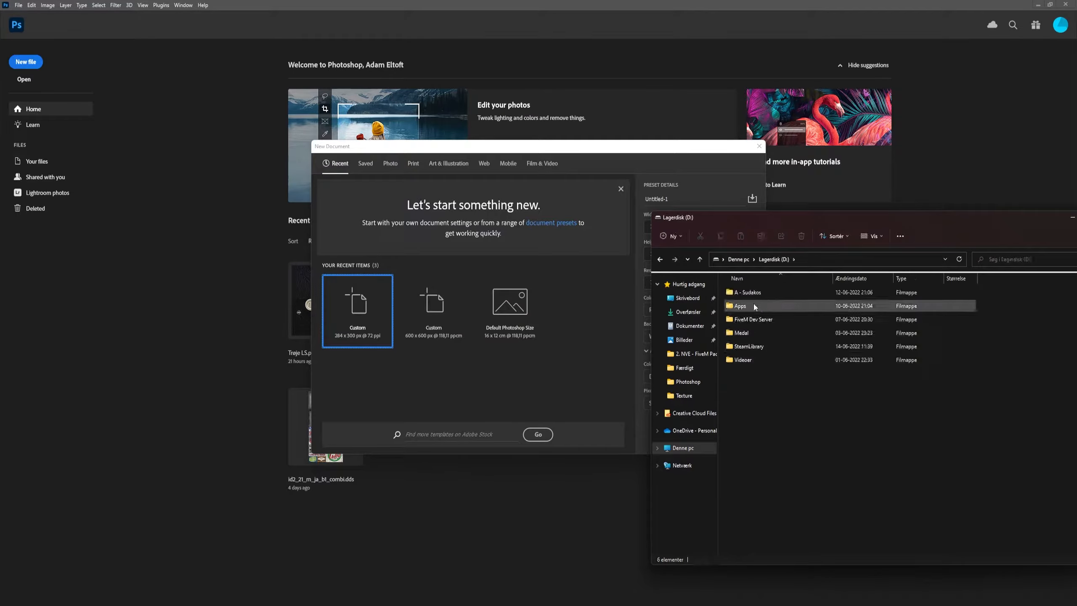
double_click(751, 333)
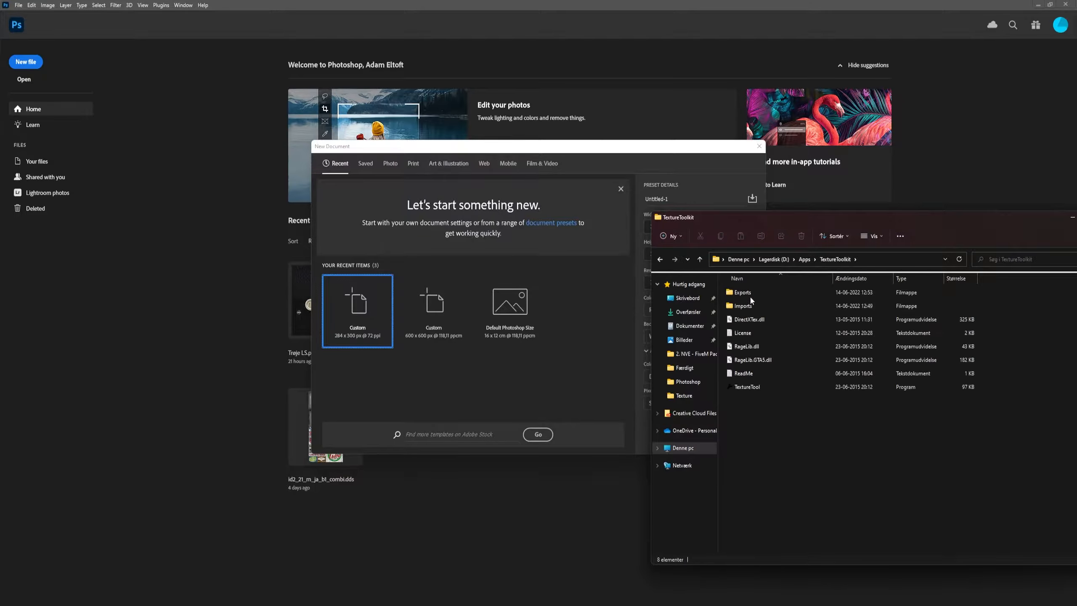
double_click(754, 306)
double_click(754, 293)
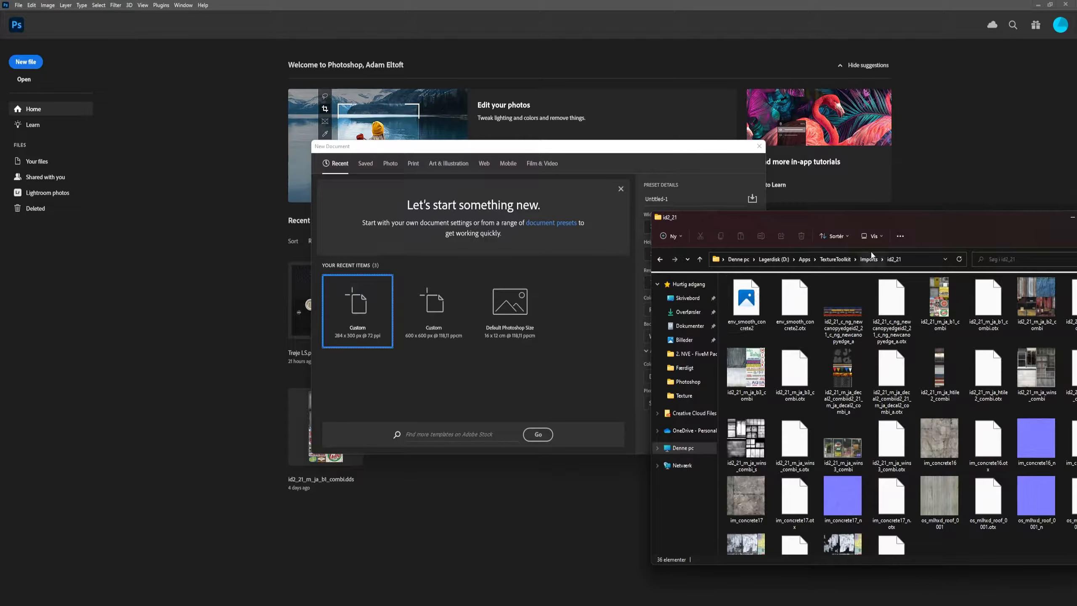
Open the id2_21_rn_ja_b1_combi texture from the id2_21 folder in Photoshop and close the folder window.
drag(899, 218, 799, 198)
click(840, 287)
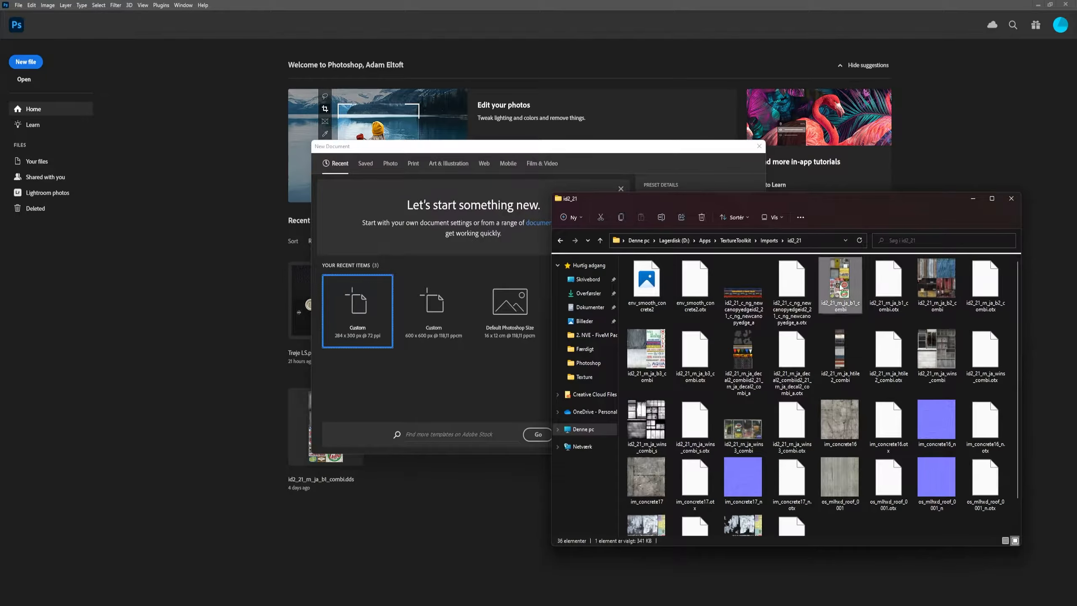
drag(470, 353, 232, 415)
click(759, 147)
key(alt+Tab)
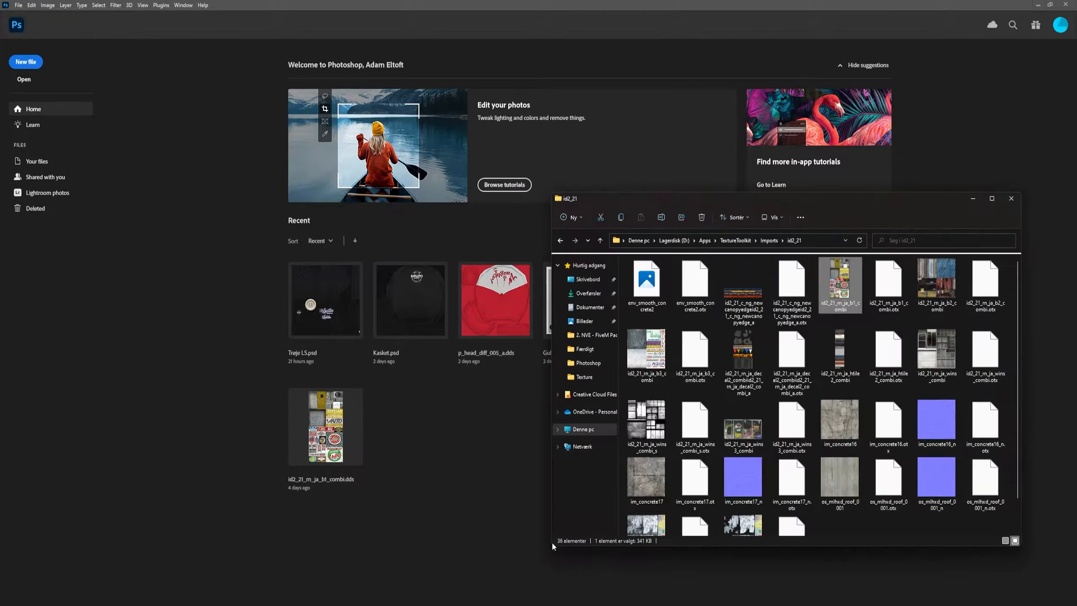
drag(839, 293, 424, 460)
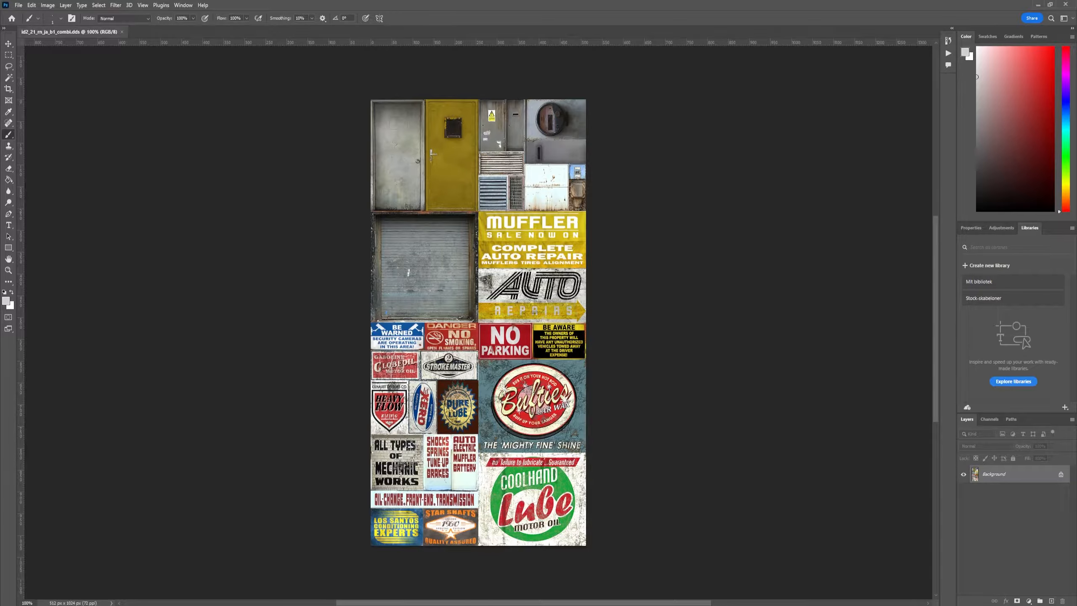
key(alt+Tab)
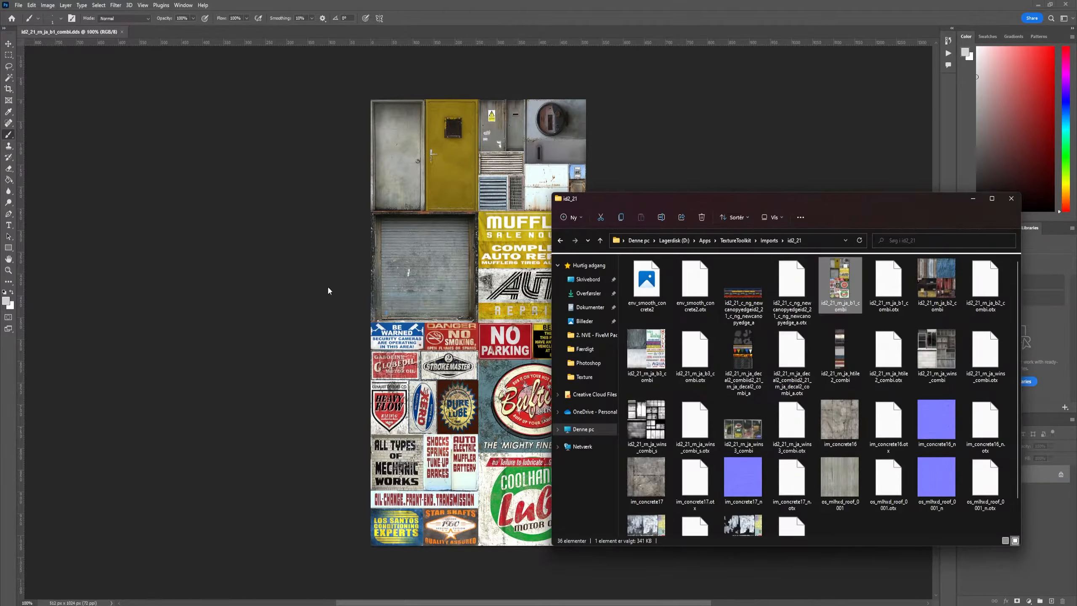
click(1011, 198)
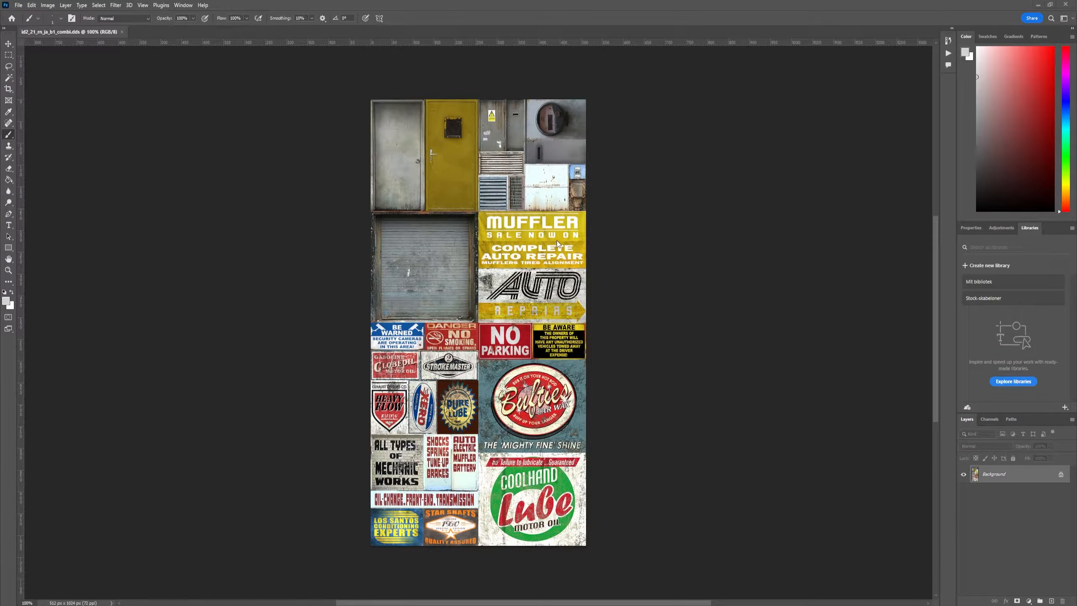
Examine the Muffler and Auto Repairs signs in the texture, and switch to CodeWalker to view them on the shop.
scroll(516, 283, up, 3)
scroll(487, 276, up, 2)
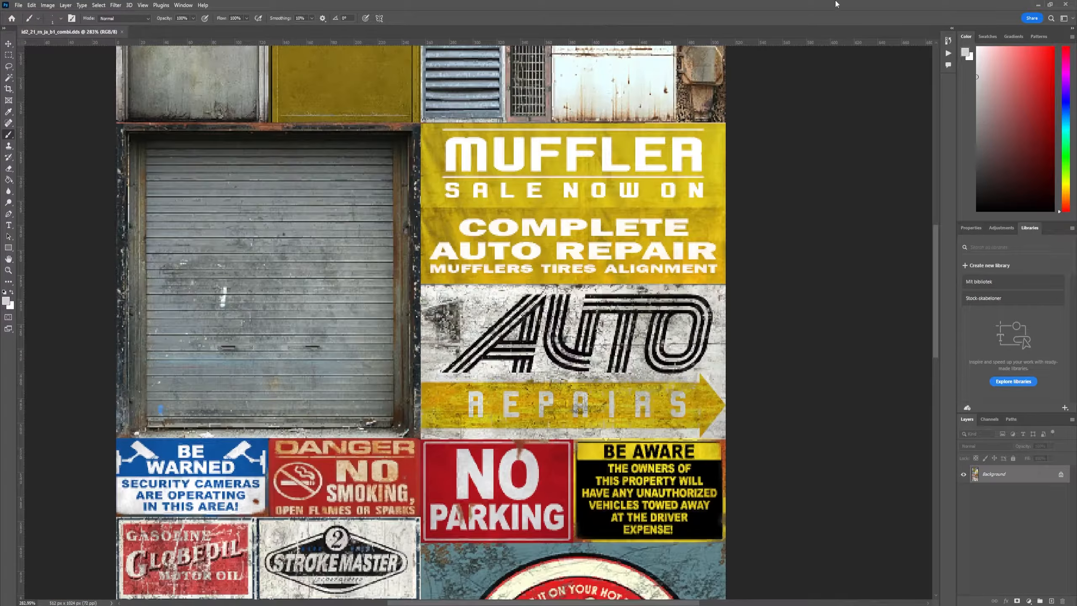
click(1035, 5)
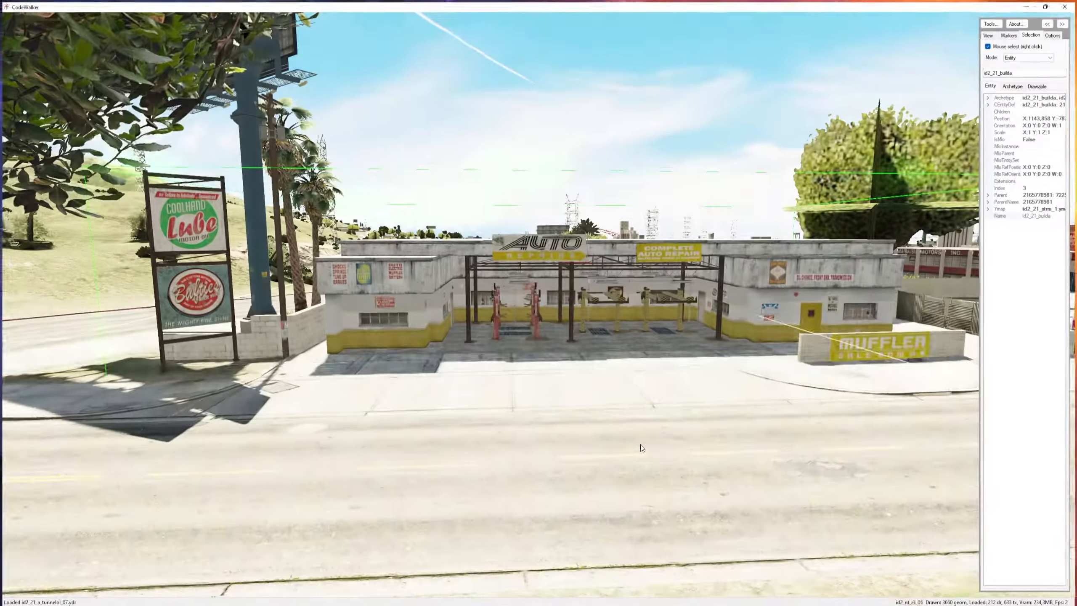
drag(640, 445, 627, 464)
scroll(653, 433, up, 4)
scroll(640, 436, down, 4)
scroll(629, 438, down, 5)
scroll(649, 422, up, 6)
scroll(636, 445, down, 3)
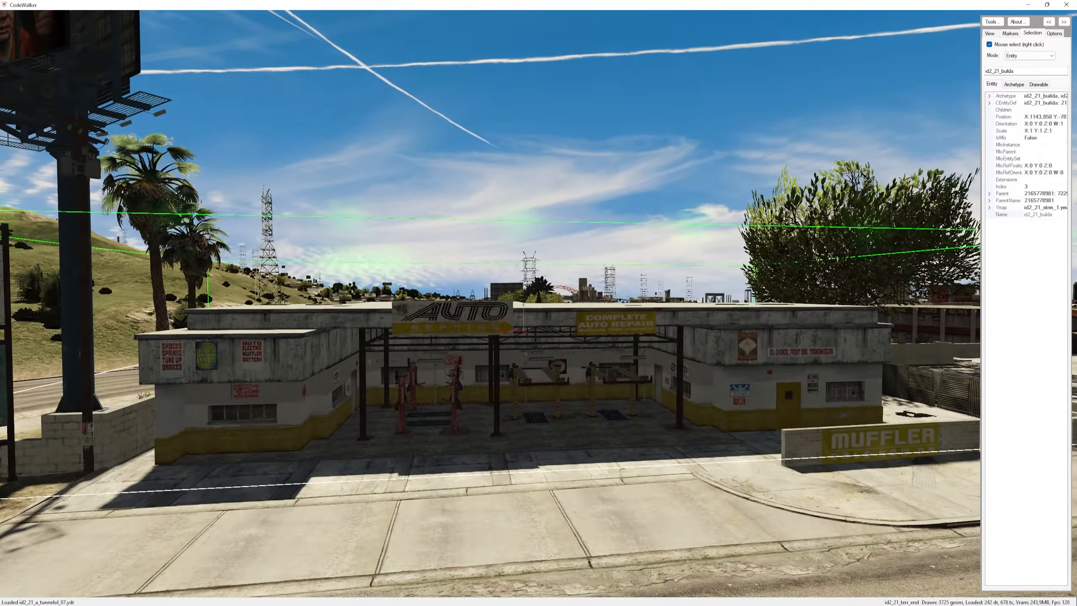
Compare the Photoshop texture with the Muffler wall and roof signs in CodeWalker, and return to Photoshop.
click(631, 605)
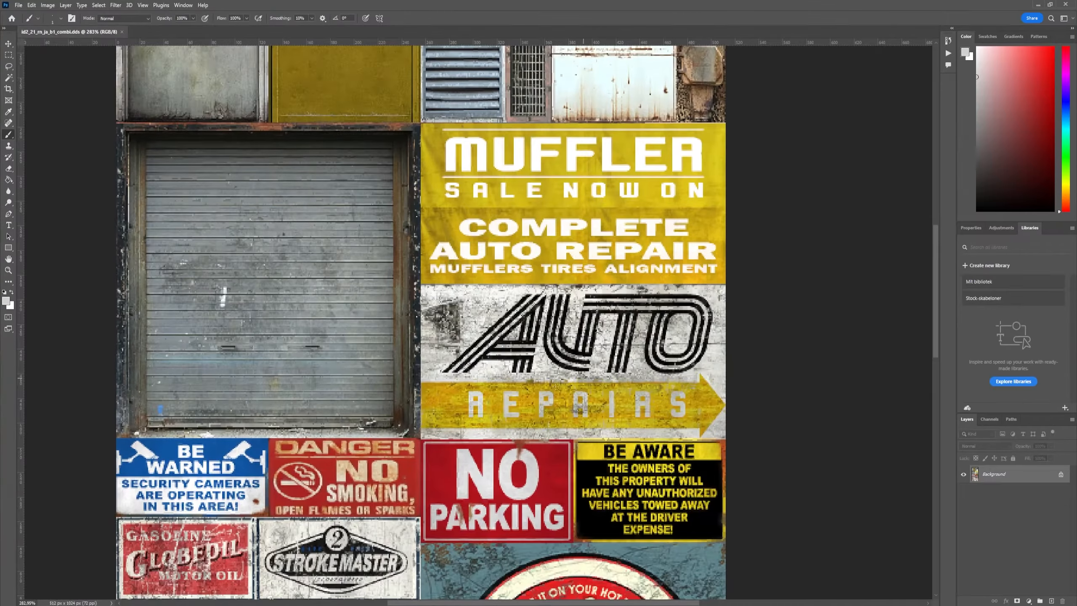
drag(574, 4, 1076, 256)
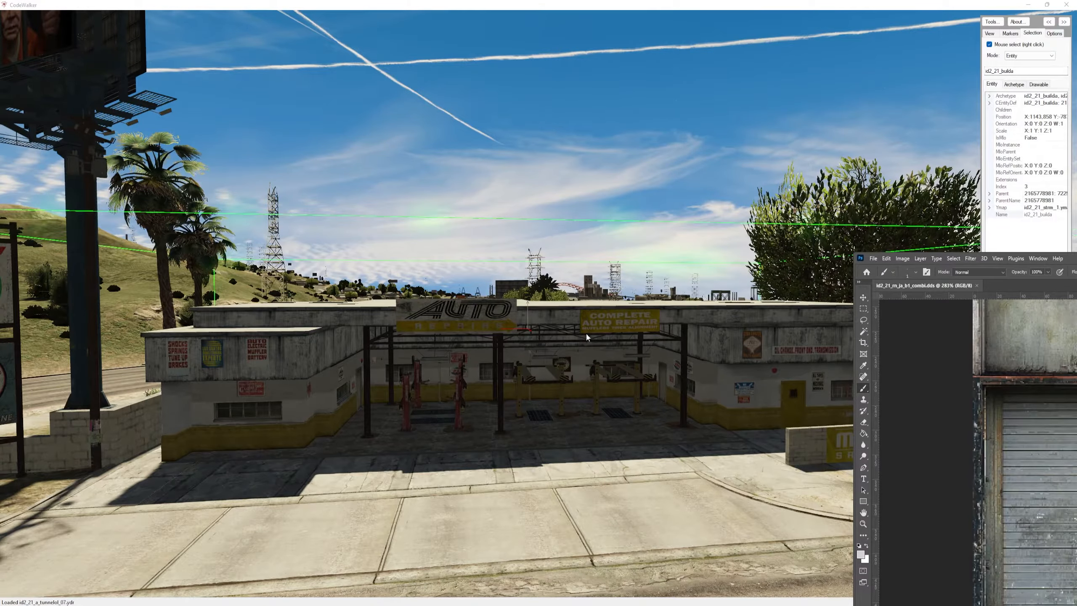
drag(739, 414, 719, 410)
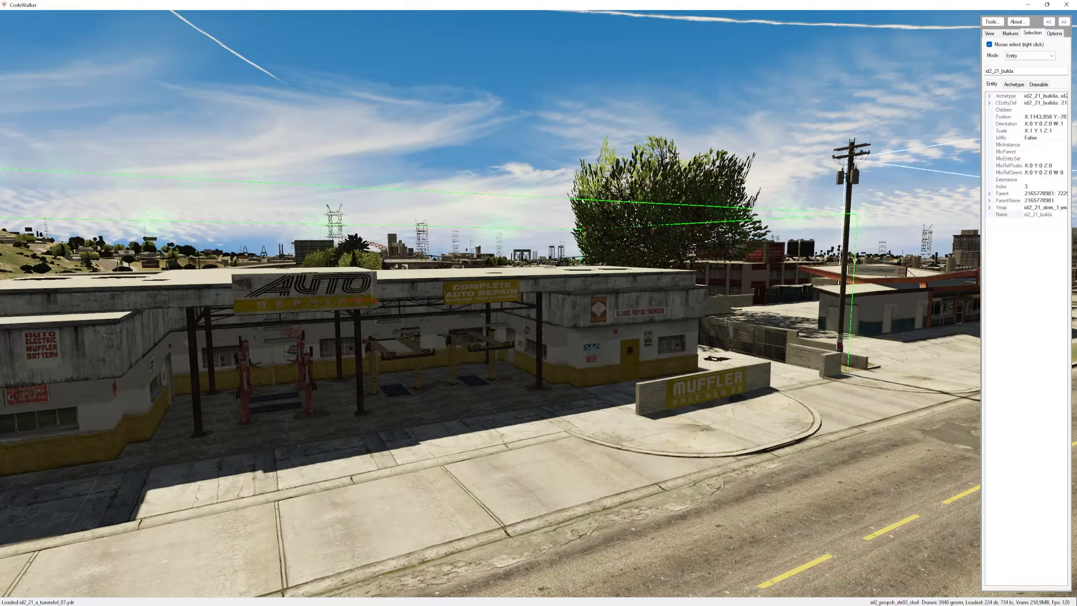
key(alt+Tab)
drag(744, 26, 738, 1)
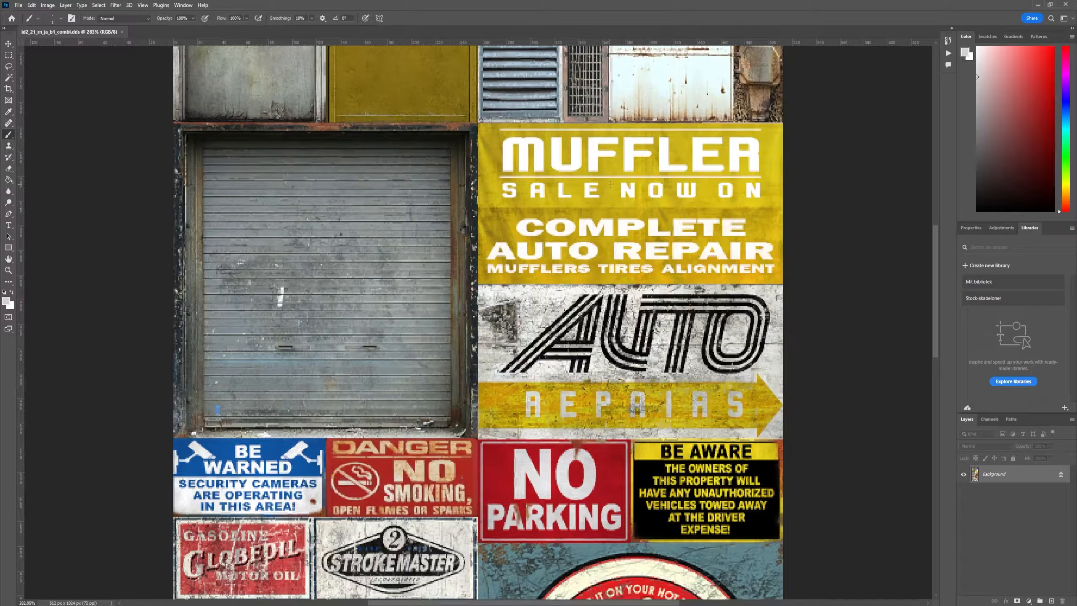
Select the block from the Muffler sign down to the Auto Repairs sign and copy it to a new layer.
scroll(478, 323, up, 3)
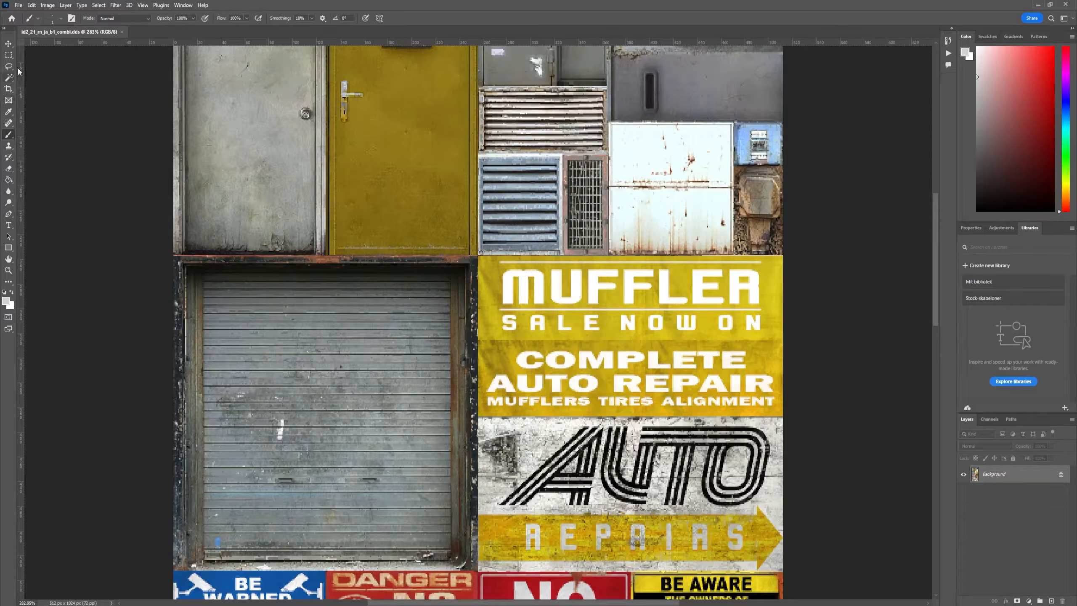
key(m)
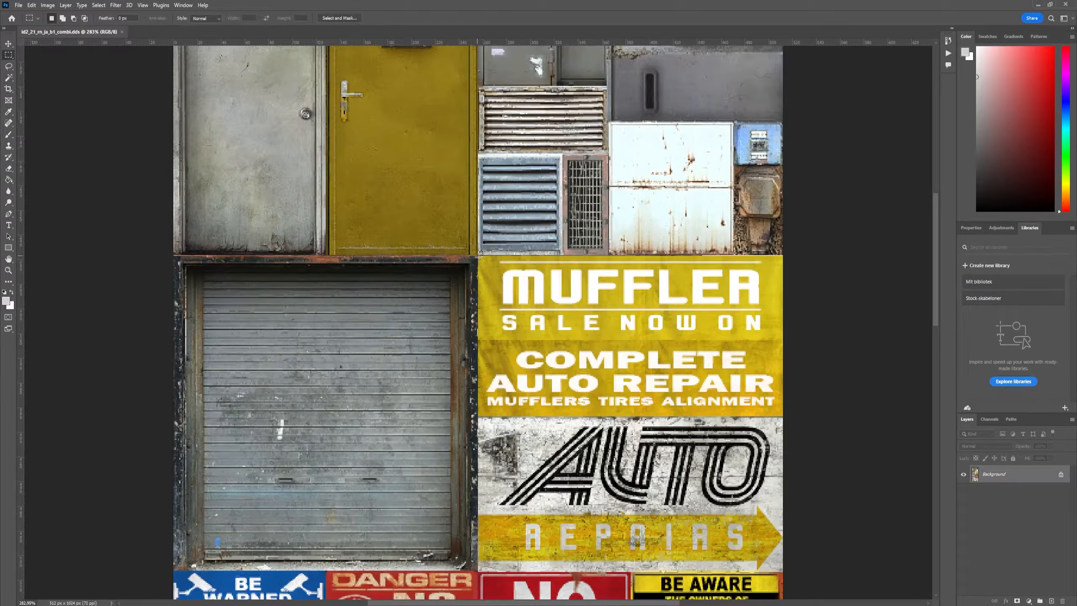
drag(479, 255, 785, 570)
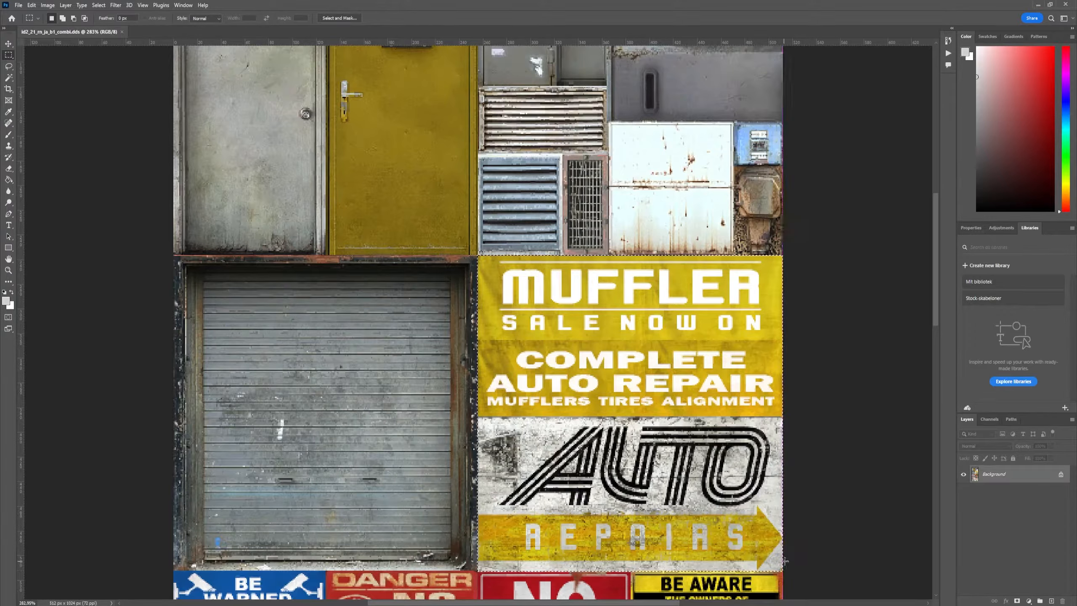
key(ctrl+j)
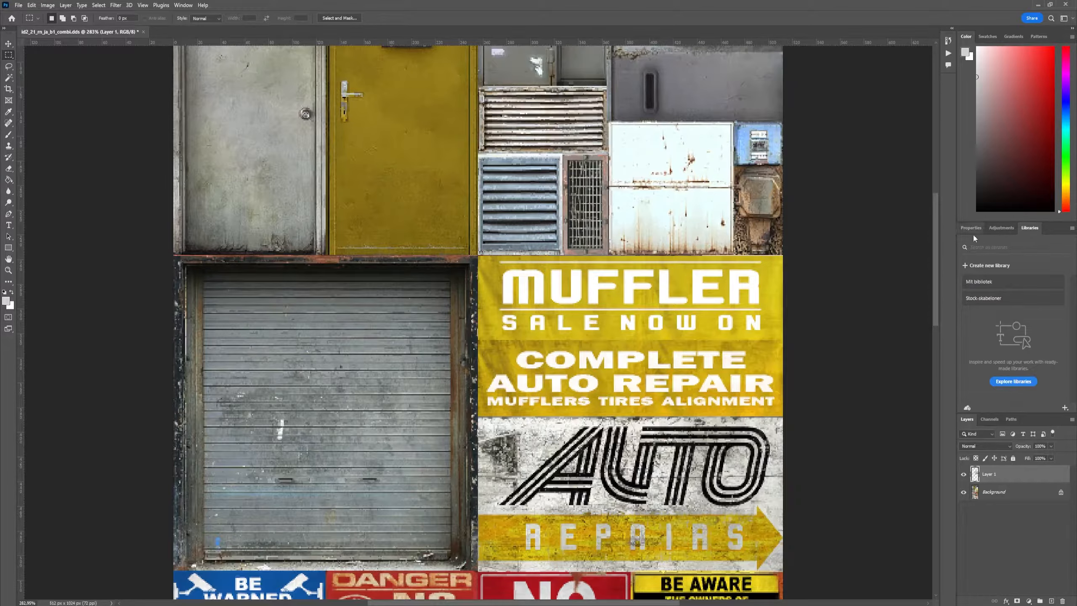
Try a Hue/Saturation adjustment layer on the signs, reset its hue to 0, and delete the adjustment layer.
click(1000, 228)
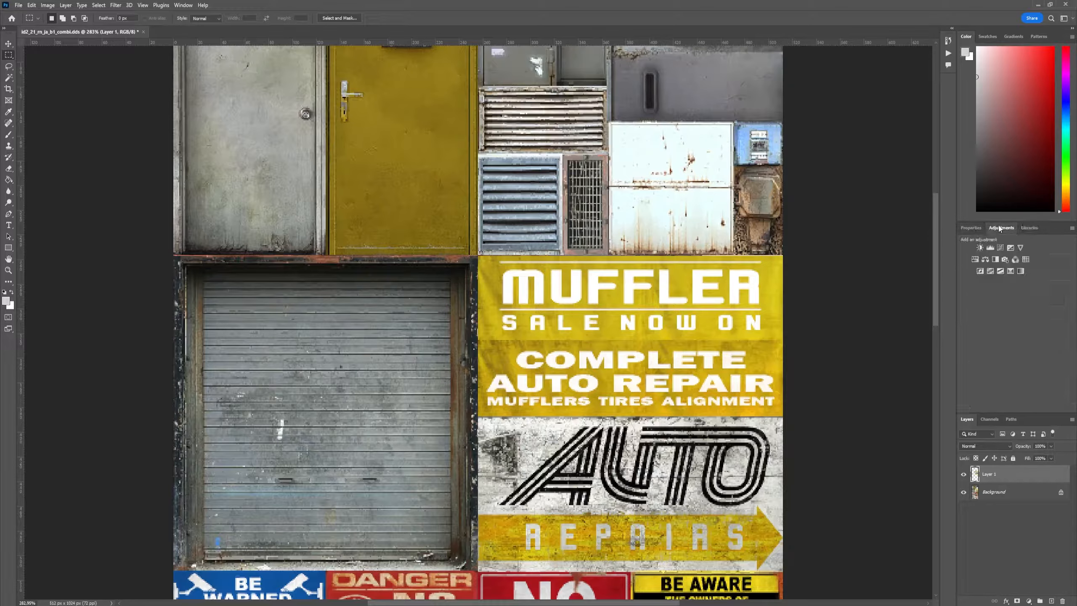
click(978, 261)
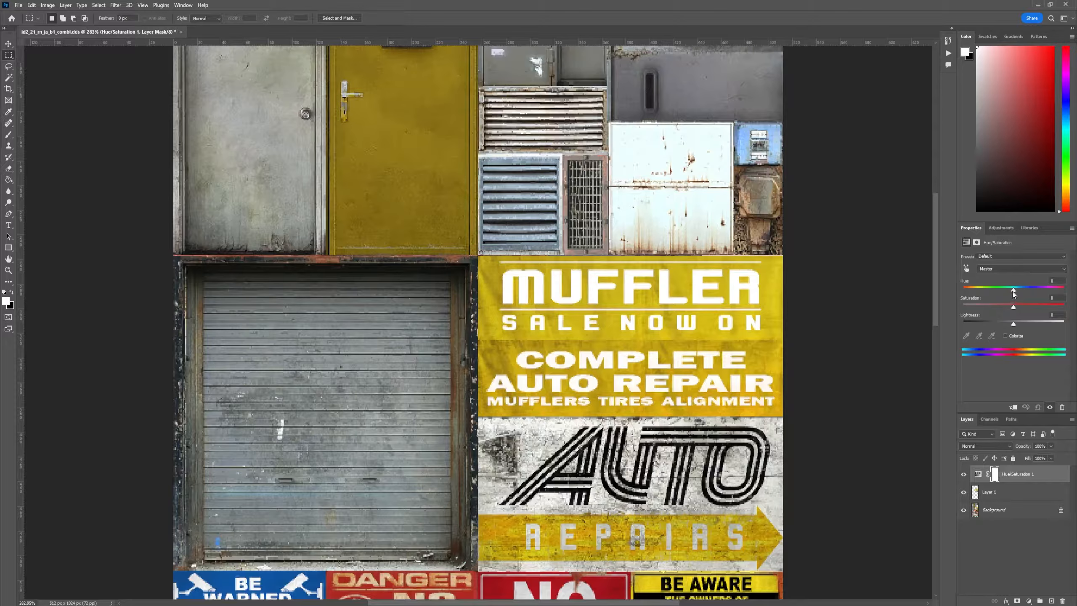
mouse_move(1013, 291)
mouse_down()
mouse_move(964, 291)
mouse_move(1012, 296)
mouse_up()
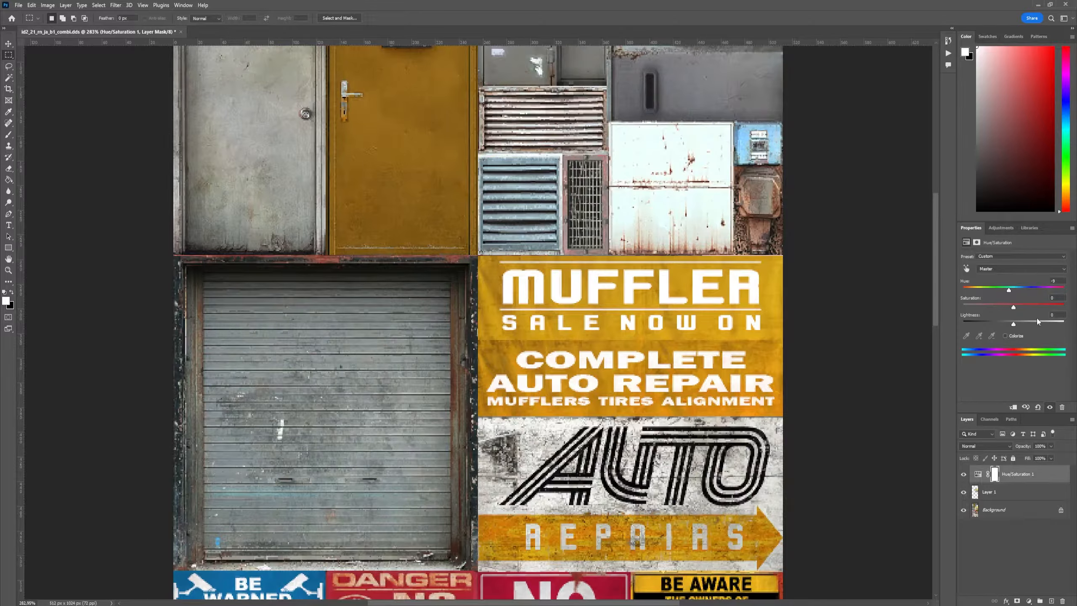
text(0)
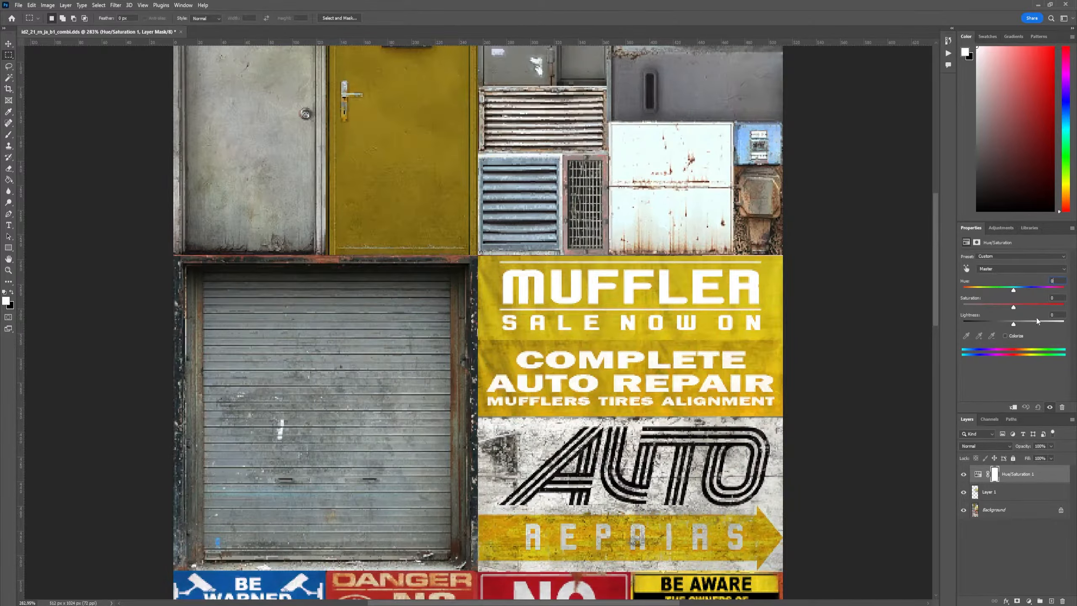
click(1026, 538)
click(1021, 474)
key(Delete)
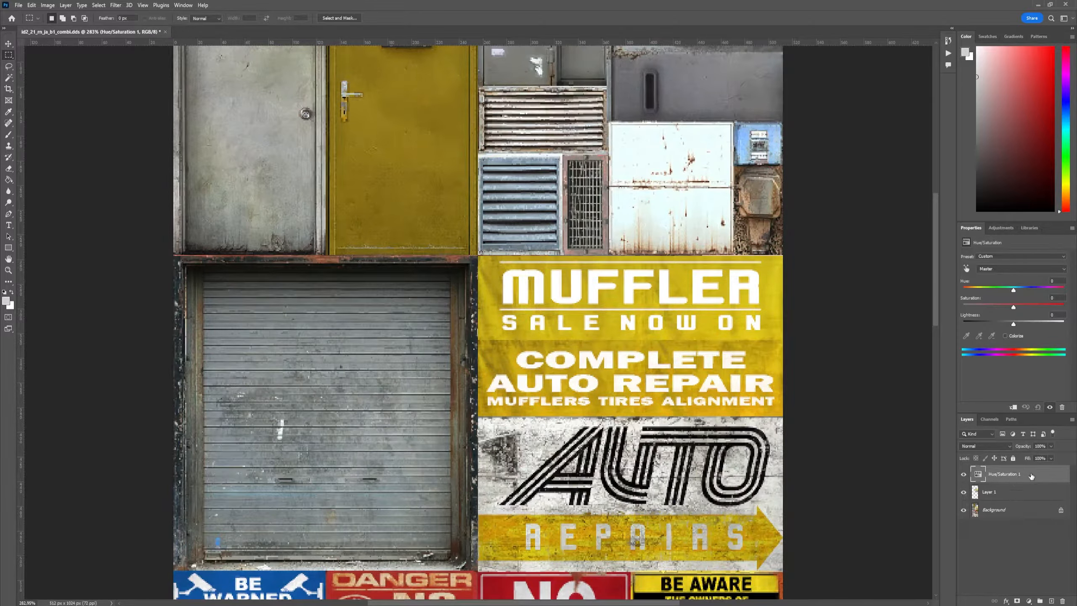
key(Delete)
Check the copied sign layer by toggling the visibility of both layers, and delete the copied layer.
click(965, 474)
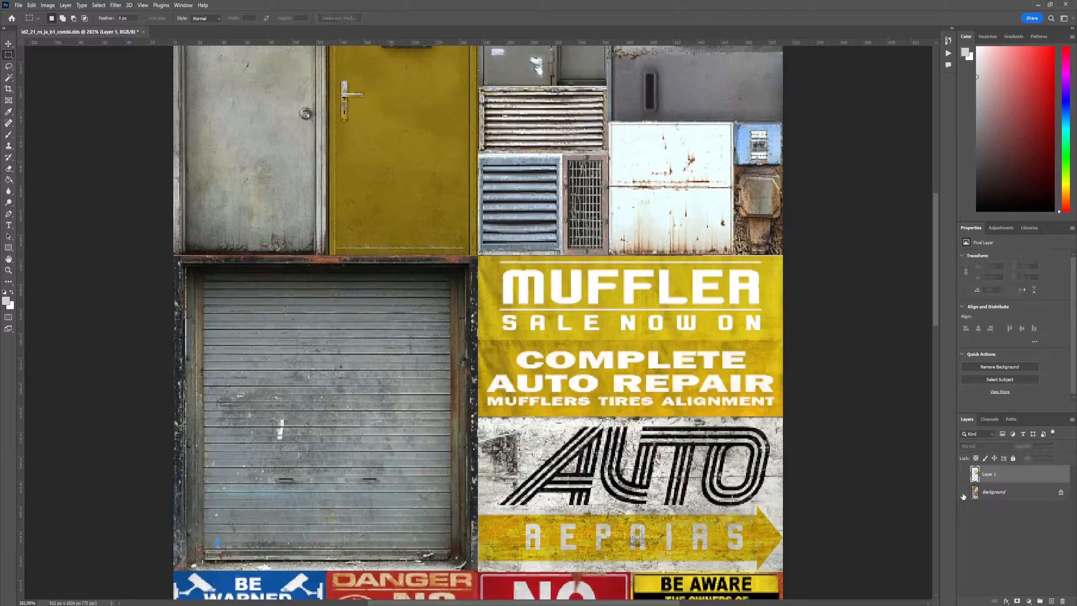
click(963, 493)
click(964, 475)
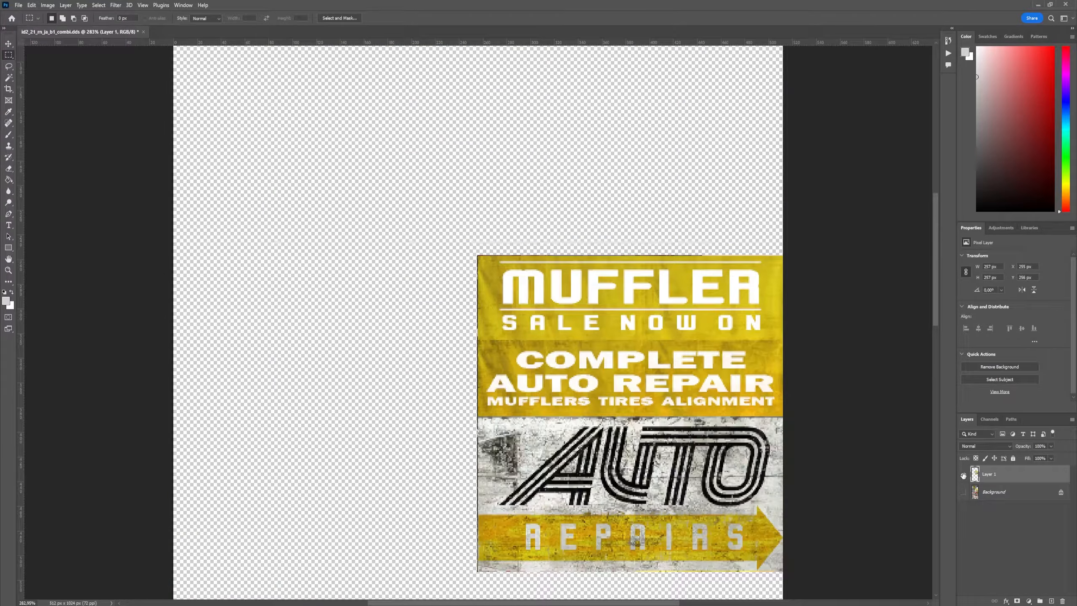
click(963, 475)
click(963, 493)
key(Delete)
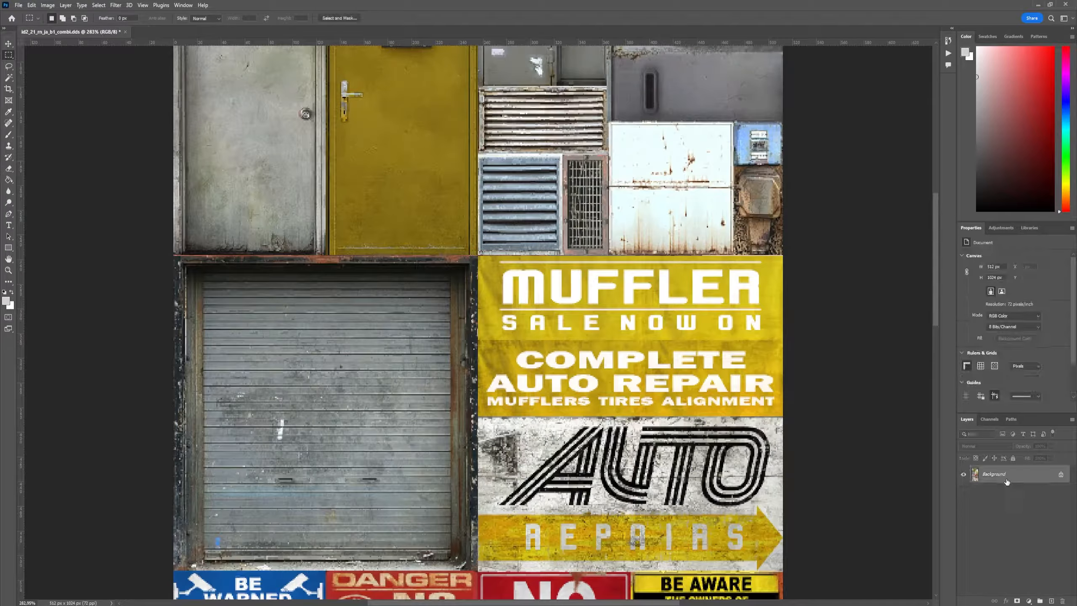
Select the Muffler, Complete Auto Repair and Auto Repairs signs exactly along their edges, about 256 by 256 px, and copy them to a new layer.
scroll(483, 289, up, 2)
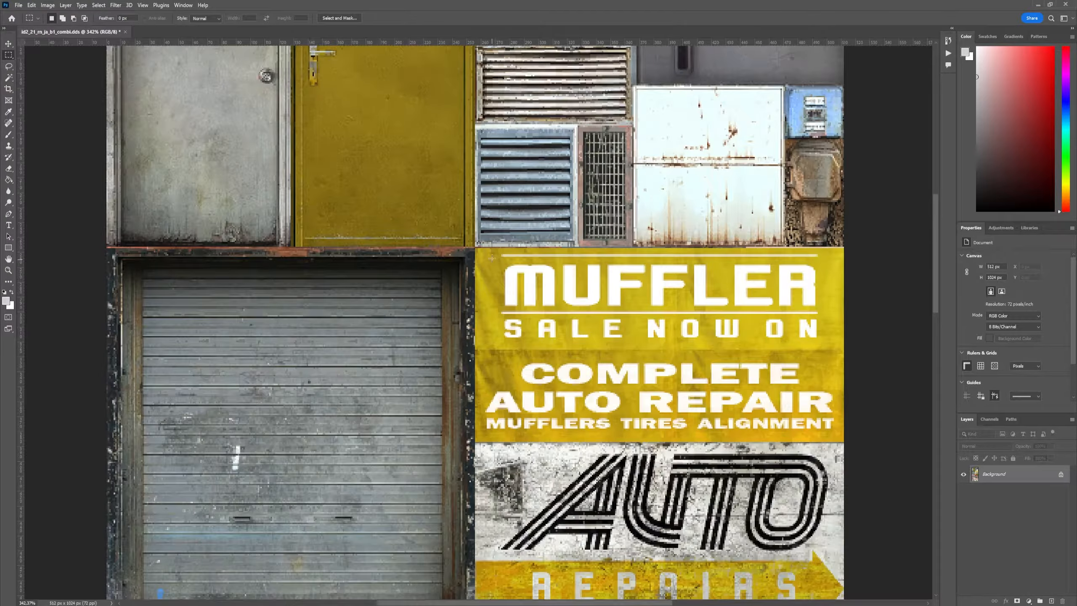
scroll(491, 258, up, 3)
drag(475, 248, 757, 556)
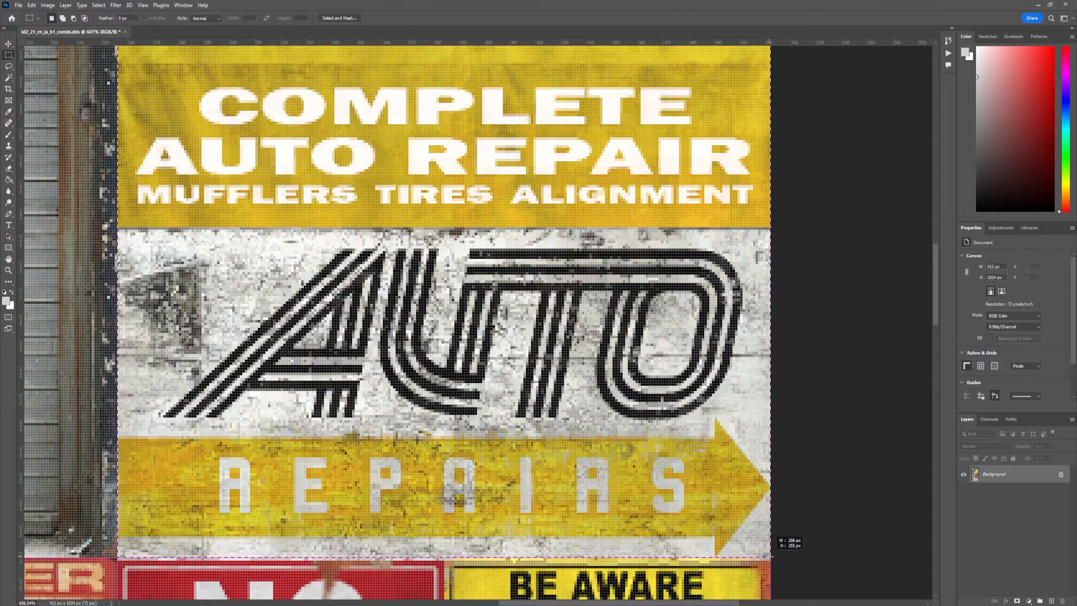
drag(770, 557, 770, 559)
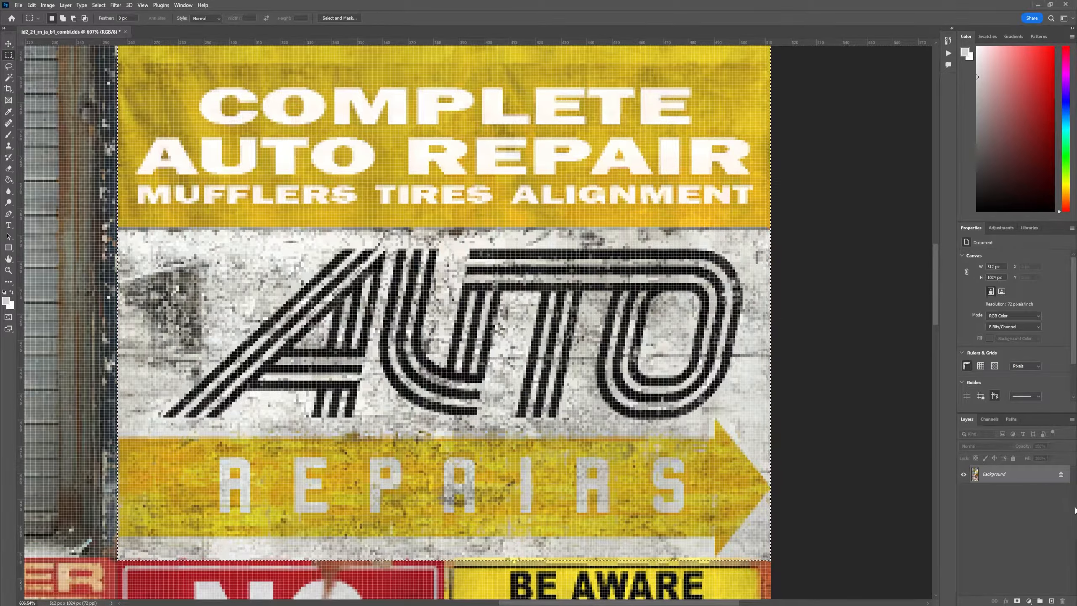
key(ctrl+j)
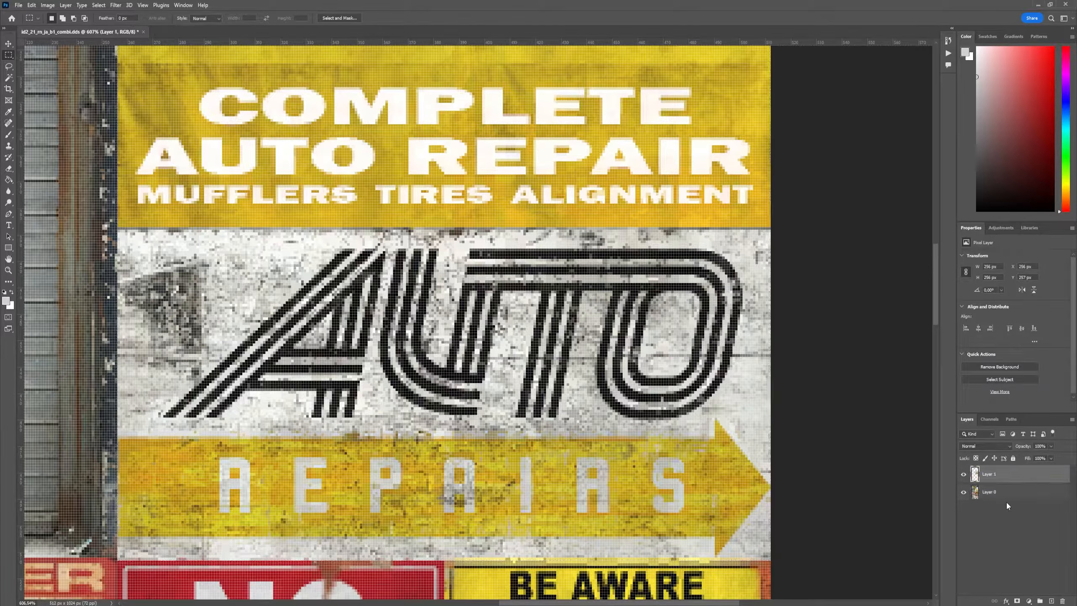
Hide the base texture layer, add a Hue/Saturation adjustment layer above the copied signs, and set its hue to about -40 for red signs.
click(964, 492)
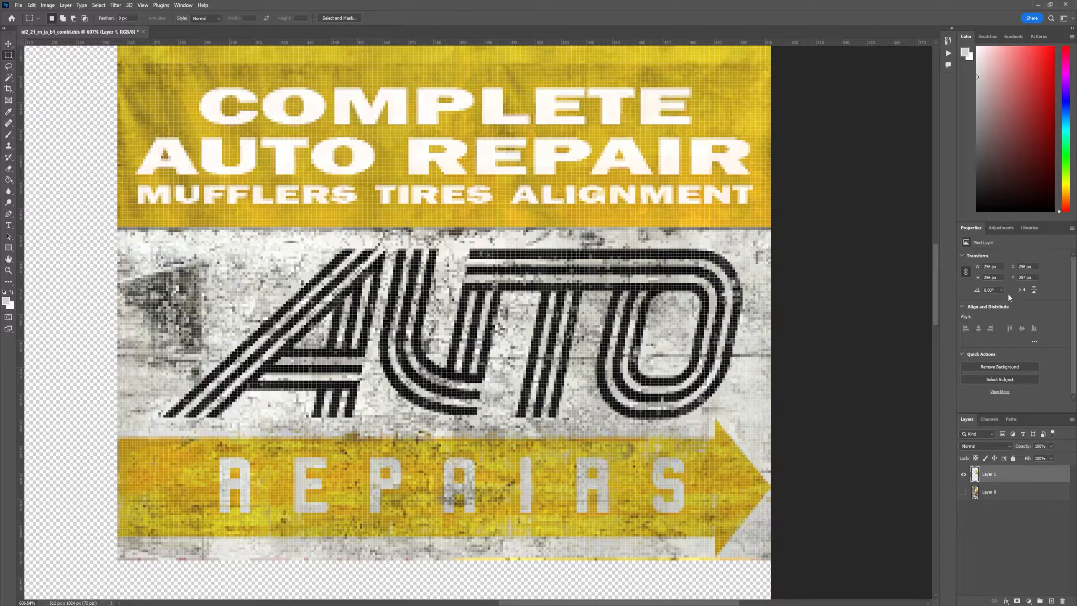
click(1001, 228)
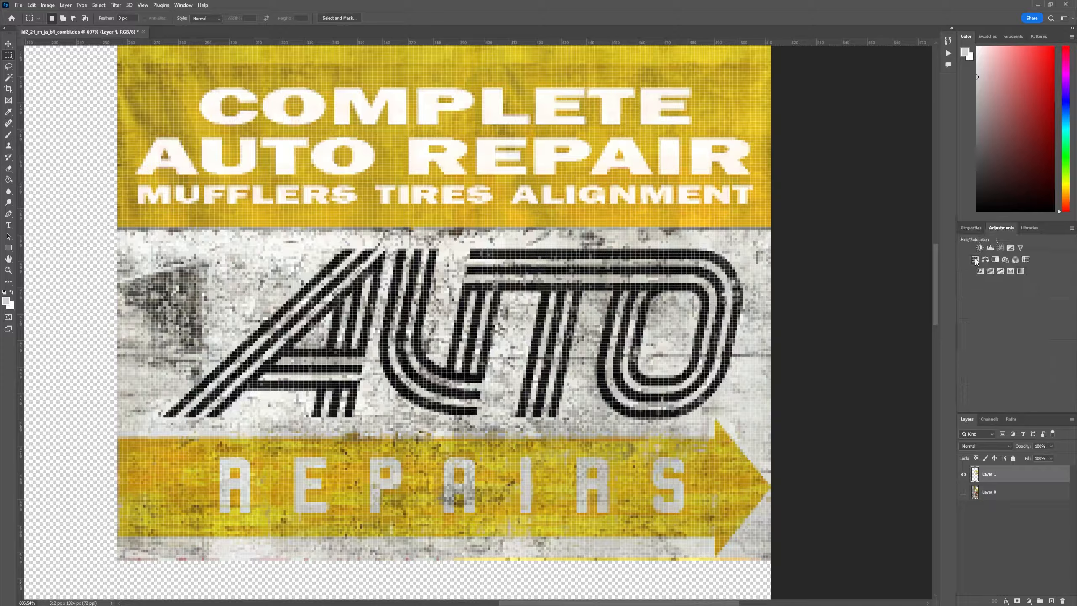
click(974, 258)
drag(1013, 290, 998, 288)
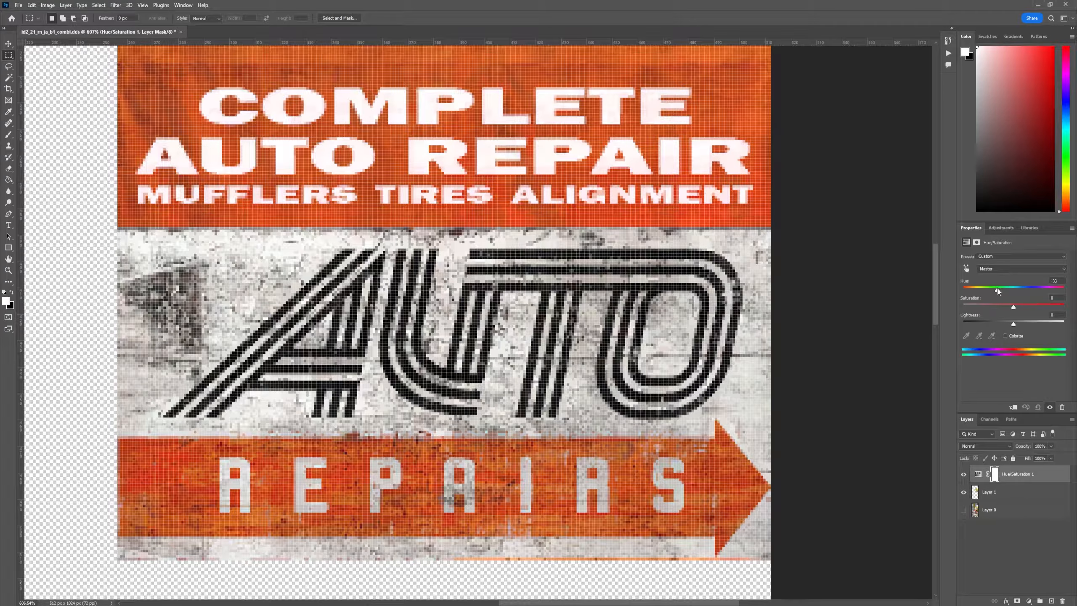
drag(997, 289, 995, 289)
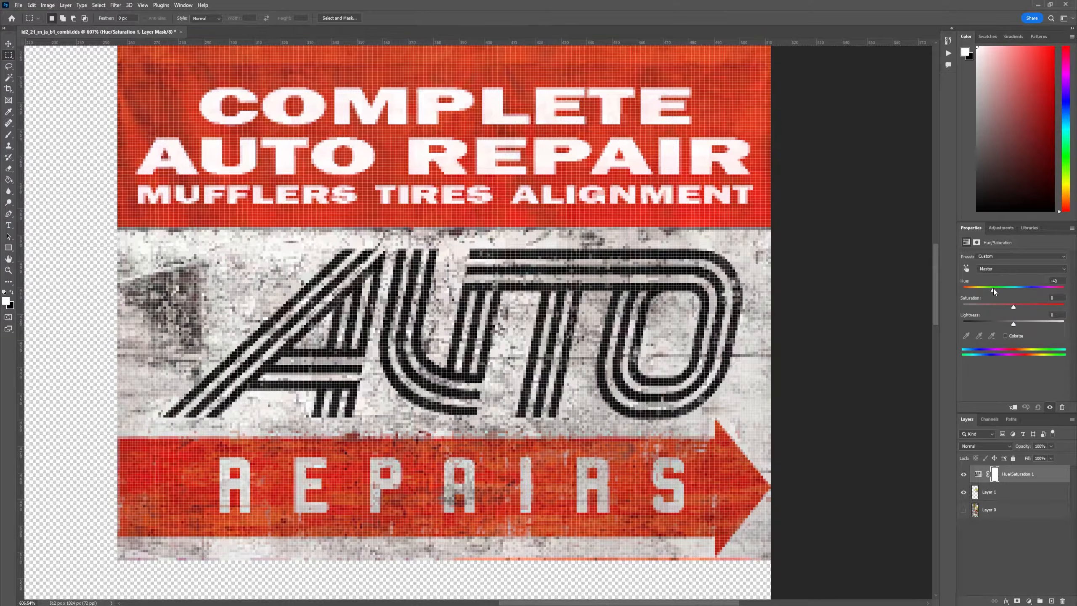
scroll(621, 322, down, 7)
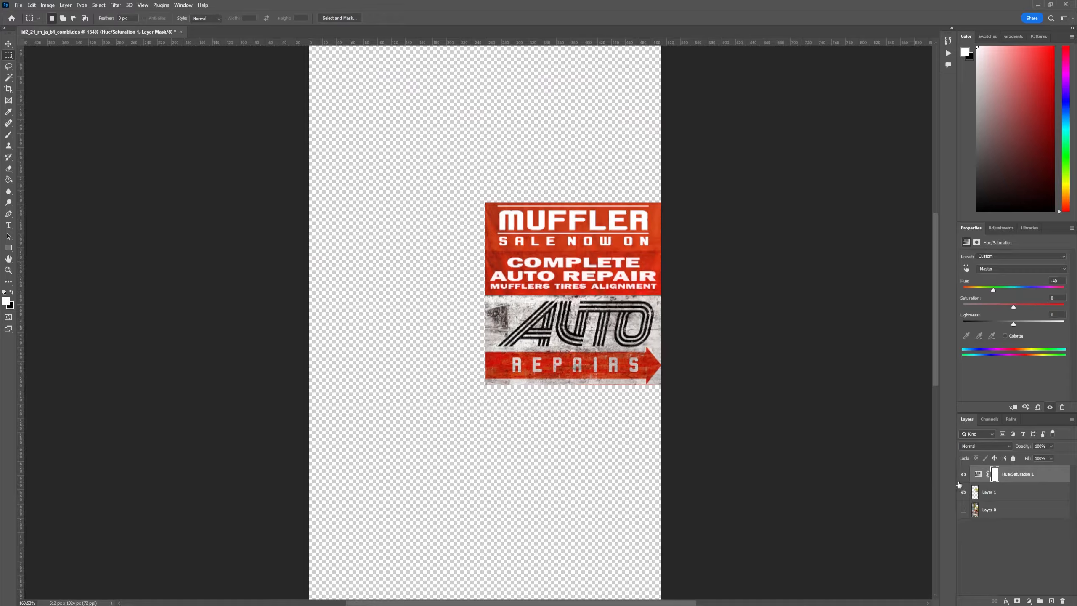
Clip the Hue/Saturation adjustment layer to the copied sign layer and turn the base texture layer's visibility back on.
click(963, 511)
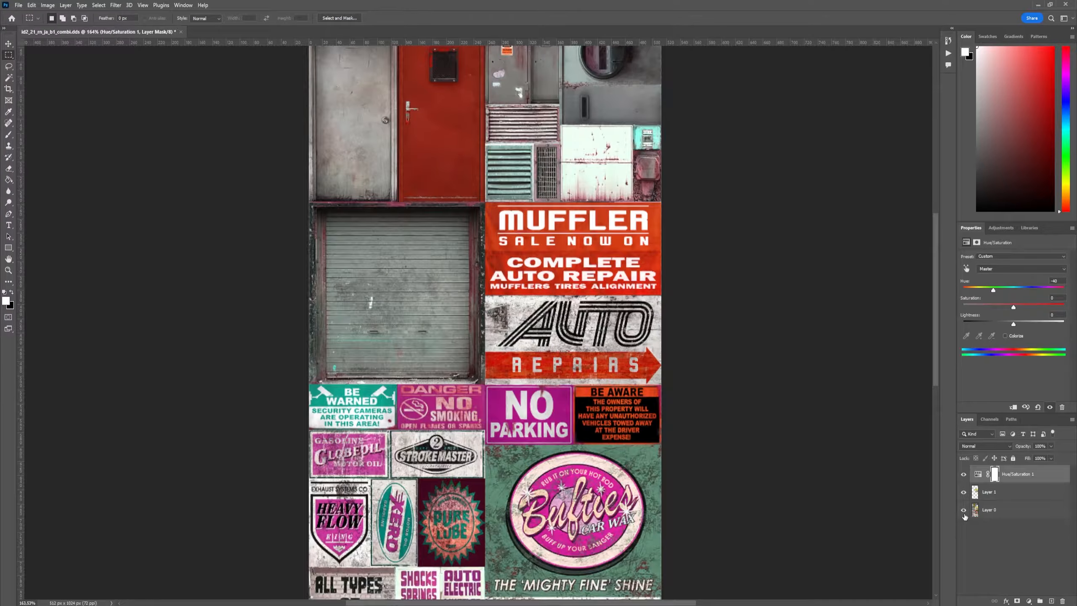
click(963, 511)
click(964, 510)
click(964, 511)
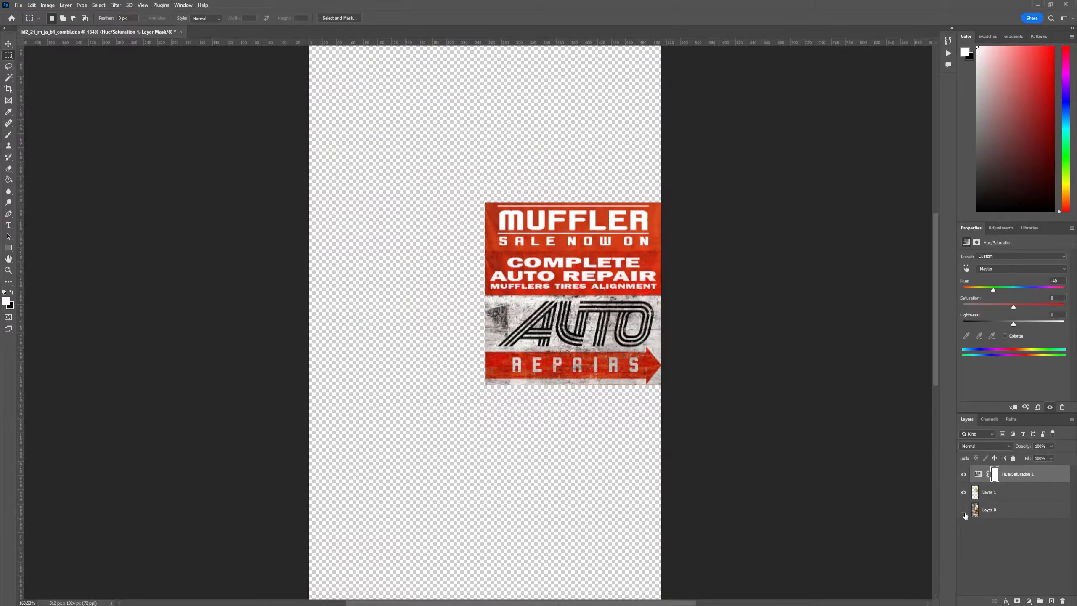
drag(1008, 512, 1013, 481)
click(963, 512)
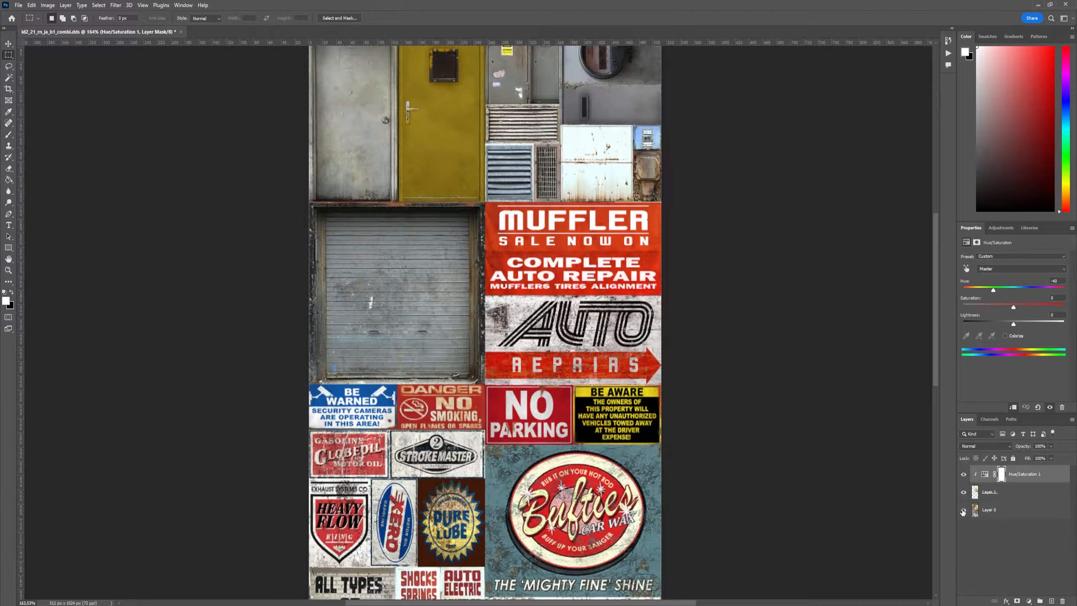
Release the Hue/Saturation layer's clipping and clip it to the copied sign layer again.
click(1012, 494)
click(1002, 476)
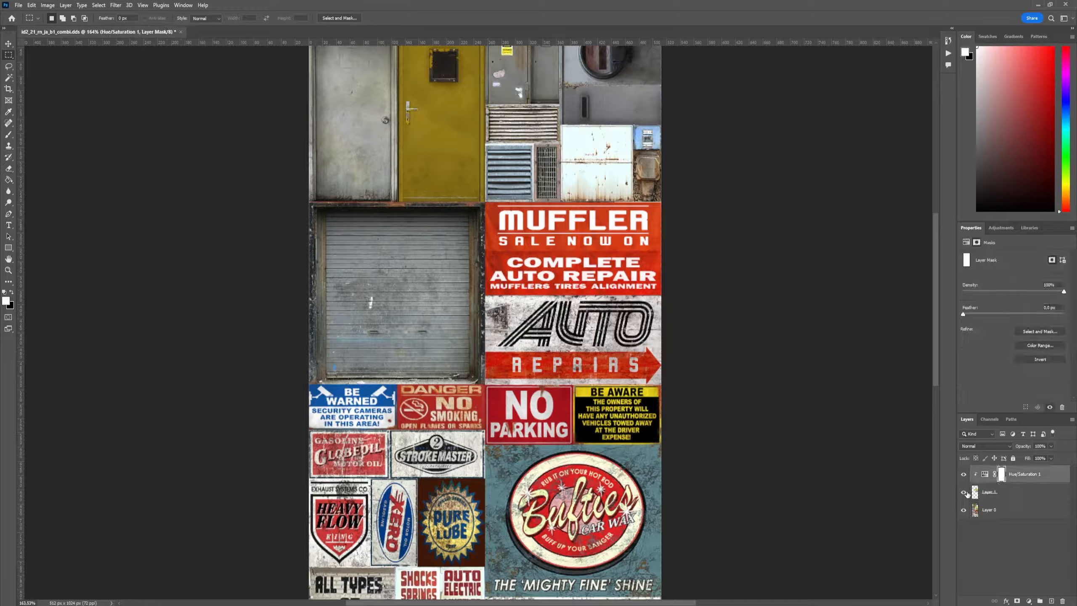
drag(979, 496, 997, 468)
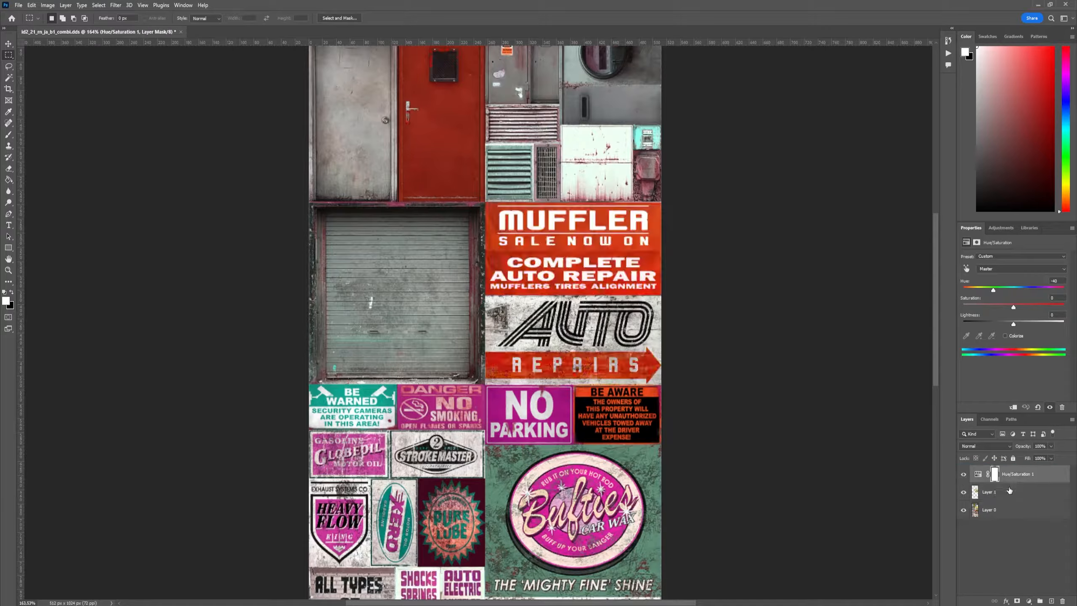
alt+click(1007, 483)
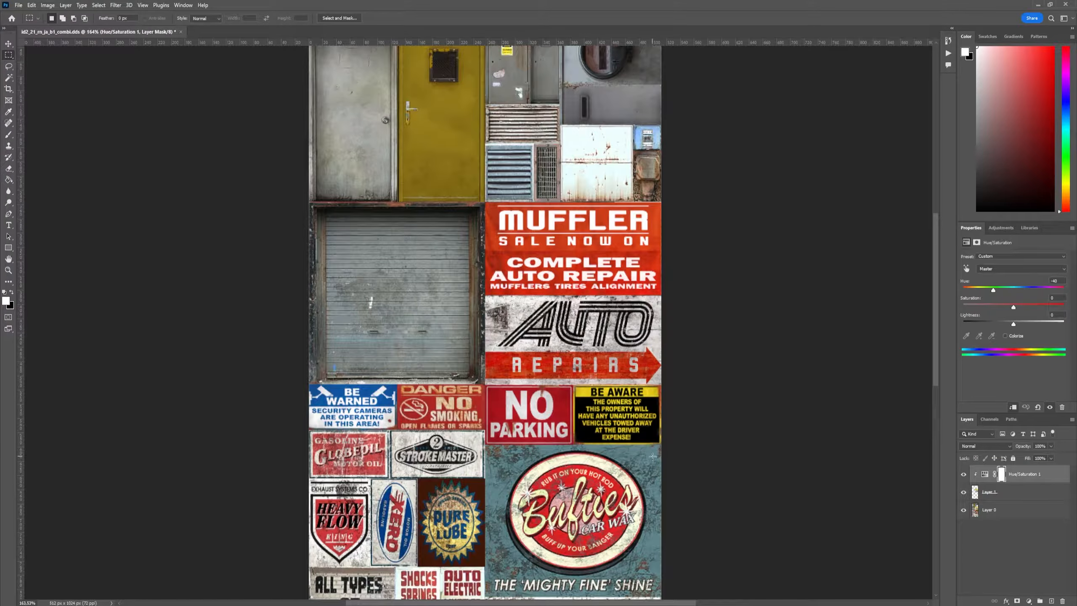
Switch to CodeWalker and examine the Auto Repairs sign on the shop building.
scroll(595, 367, up, 3)
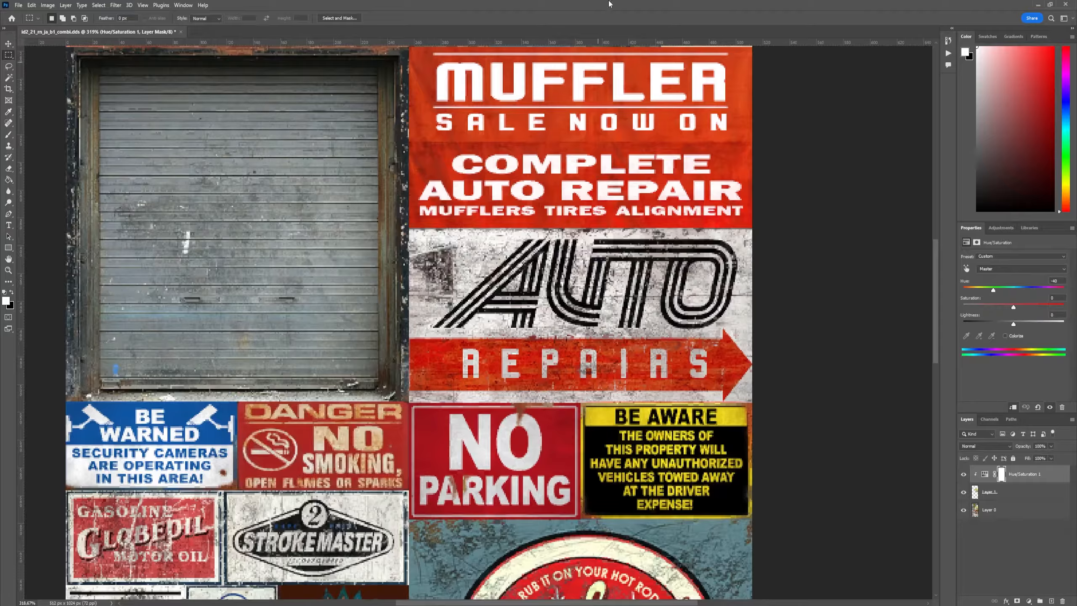
click(1037, 4)
scroll(593, 363, down, 3)
scroll(593, 363, up, 3)
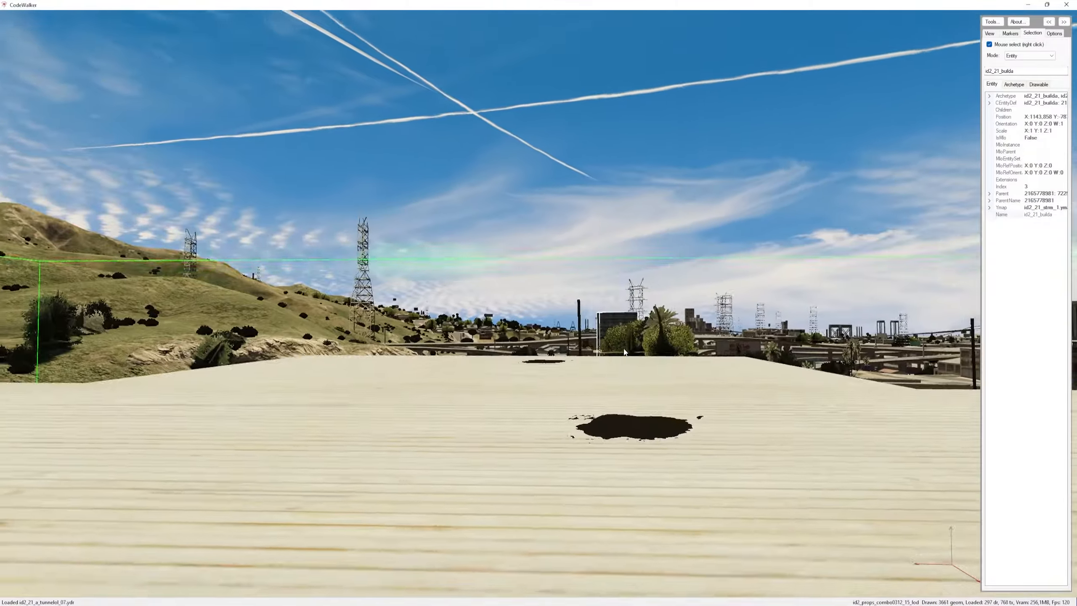
scroll(593, 363, down, 3)
drag(593, 363, 684, 368)
scroll(627, 387, up, 10)
scroll(633, 358, down, 5)
scroll(619, 350, down, 3)
scroll(684, 368, down, 2)
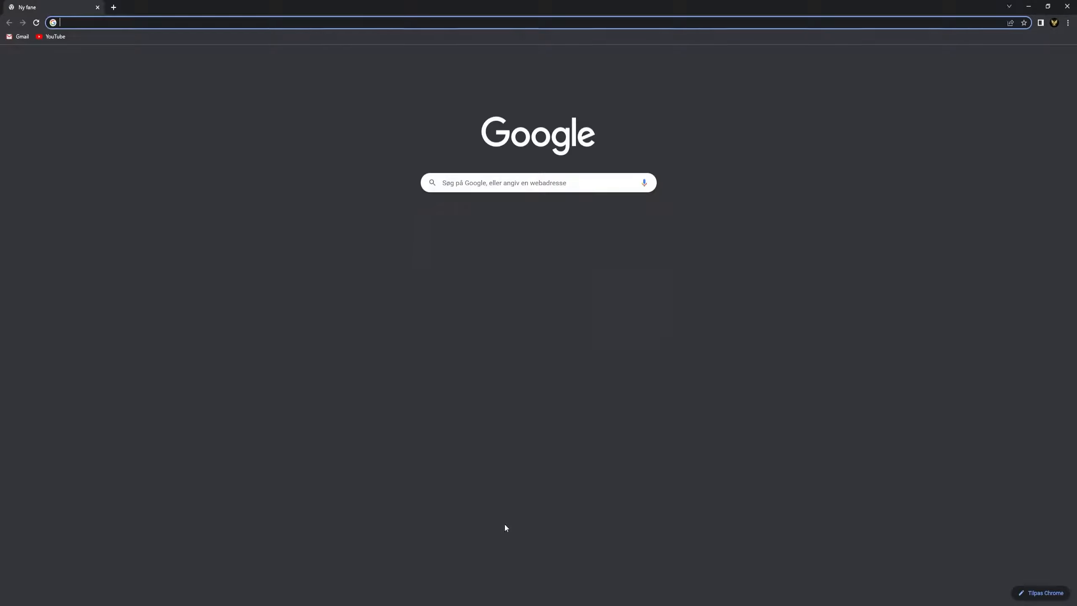
Search Google in Chrome for "white wood texture" and show the image results.
text(wh)
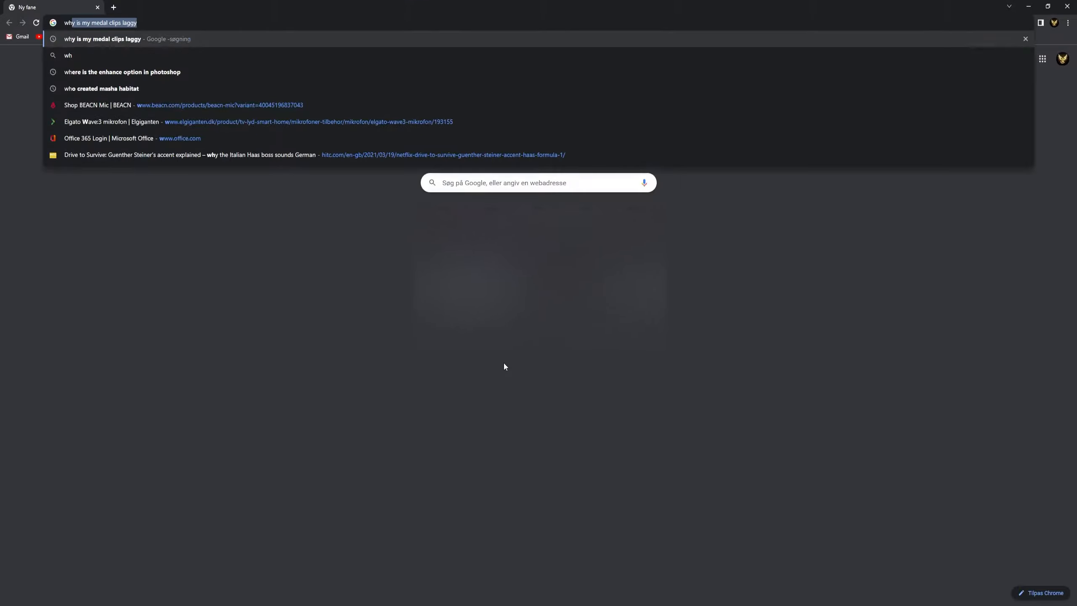
text(ite wood texture)
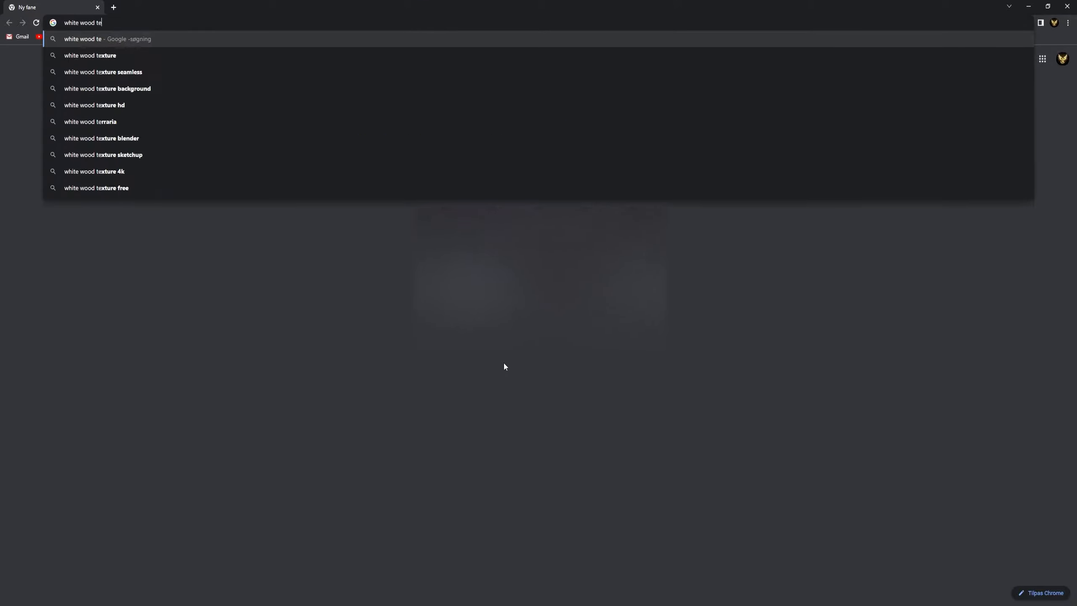
key(Return)
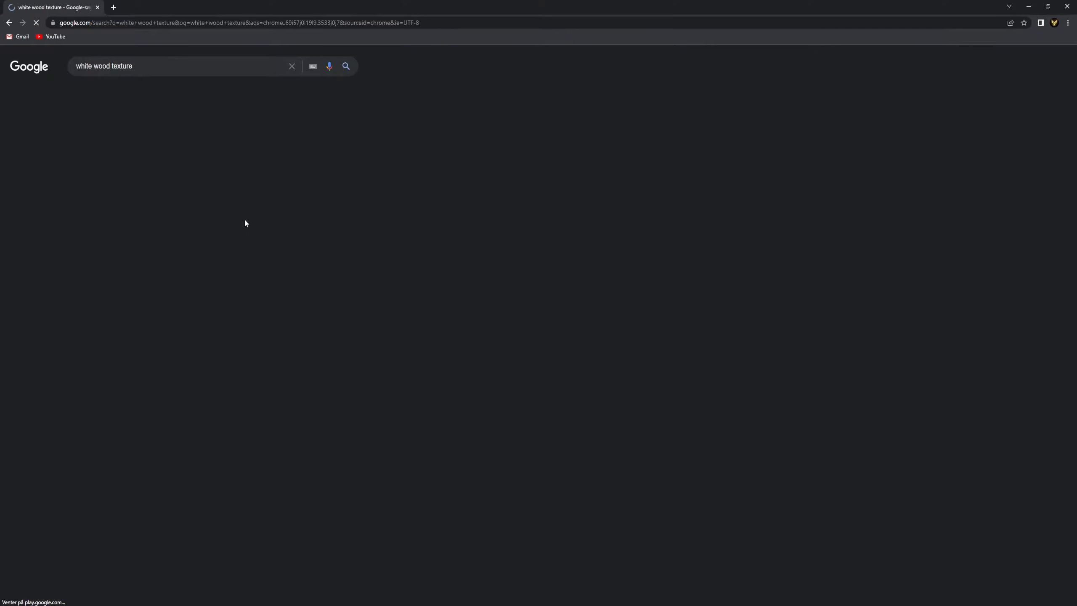
click(120, 94)
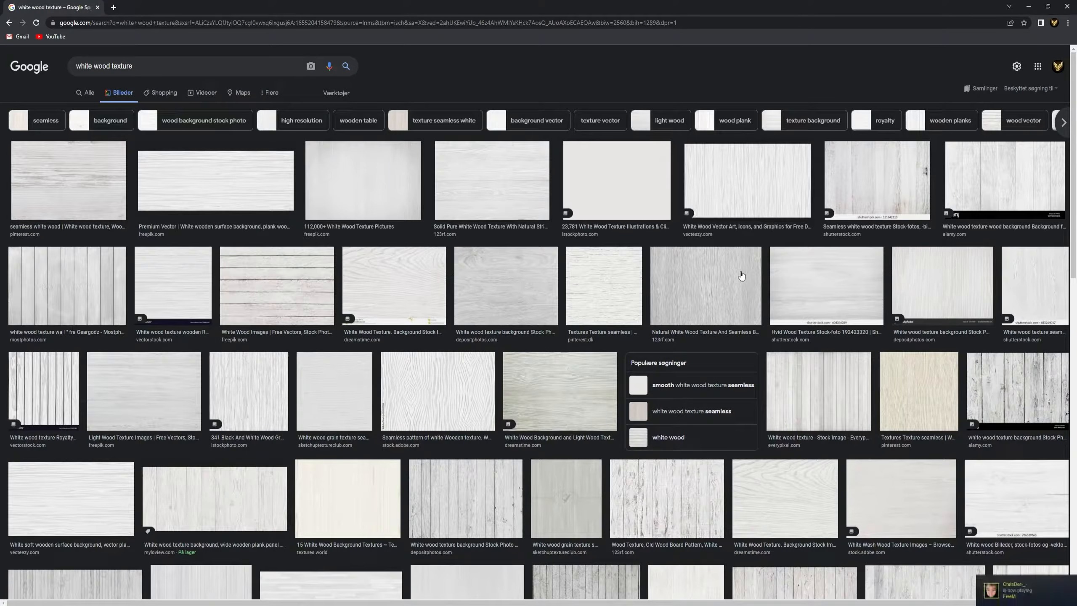
Copy the Depositphotos white wood texture background image and paste it as a new layer into the texture document in Photoshop.
click(507, 300)
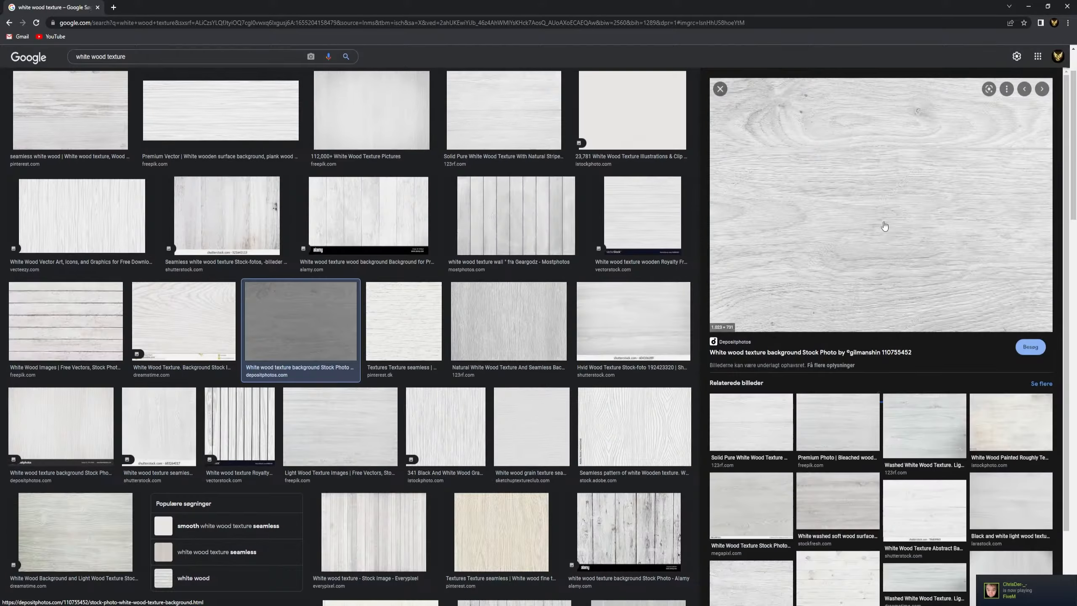
right_click(822, 251)
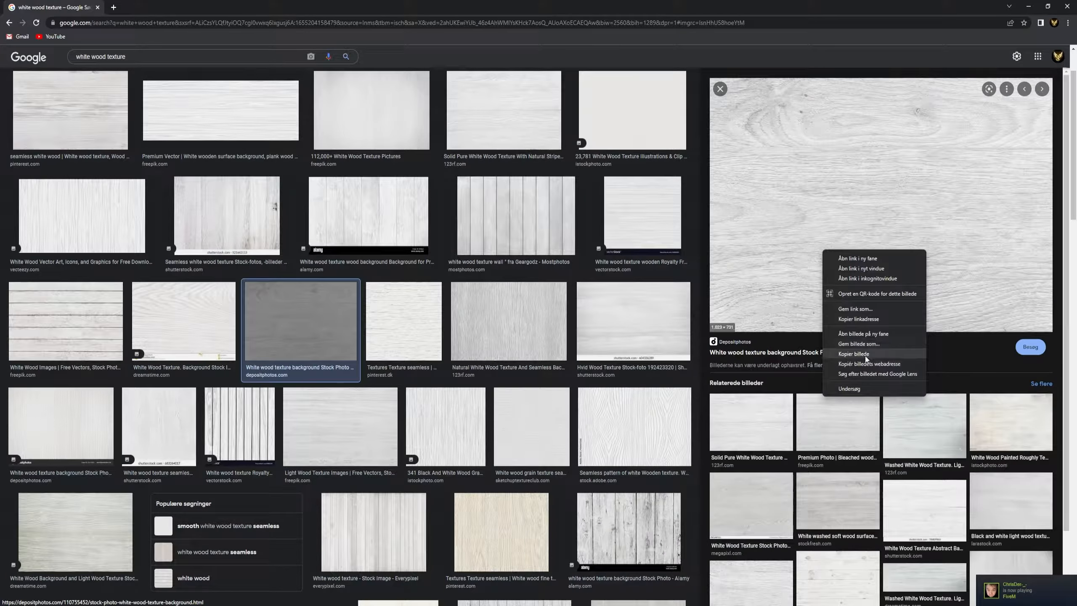
click(865, 358)
key(alt+Tab)
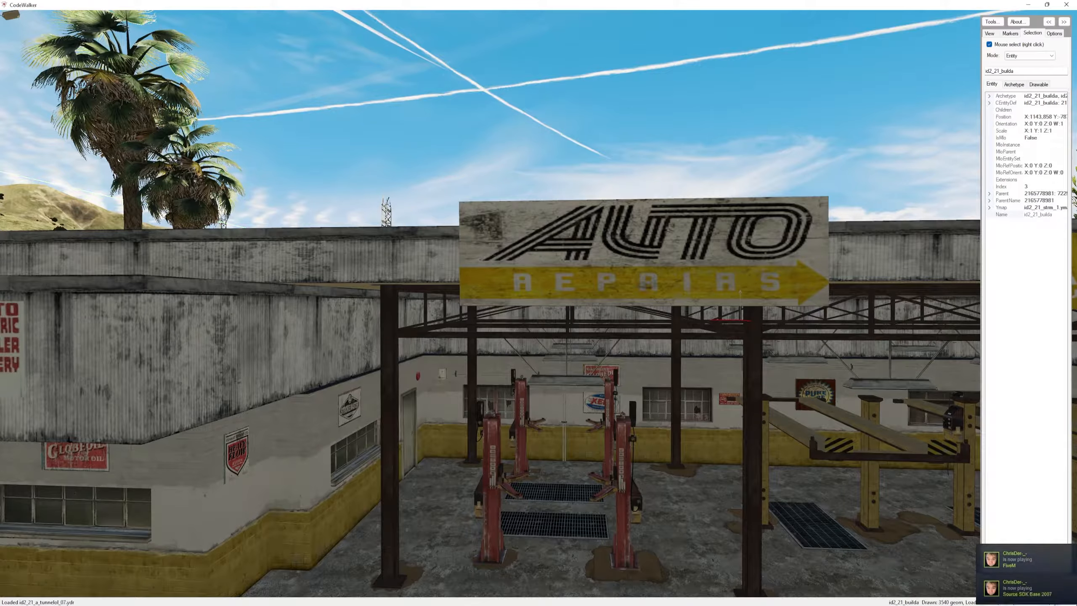
key(alt+Tab)
key(ctrl+v)
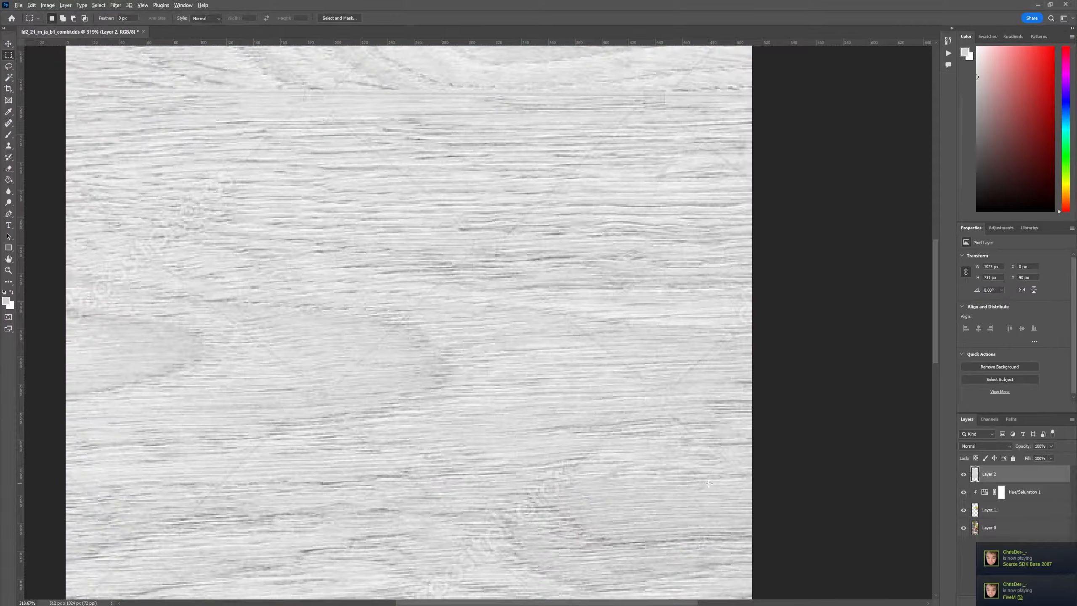
Scale and stretch the pasted wood texture to 256 by 128 px so it exactly covers the Auto Repairs sign.
scroll(709, 484, down, 10)
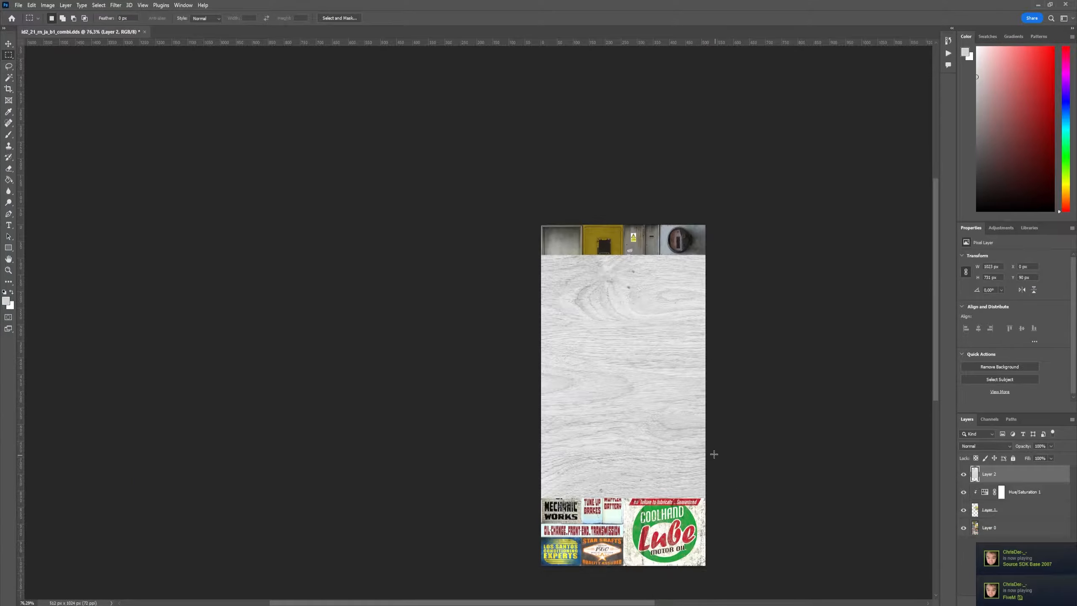
scroll(691, 447, up, 3)
key(ctrl+t)
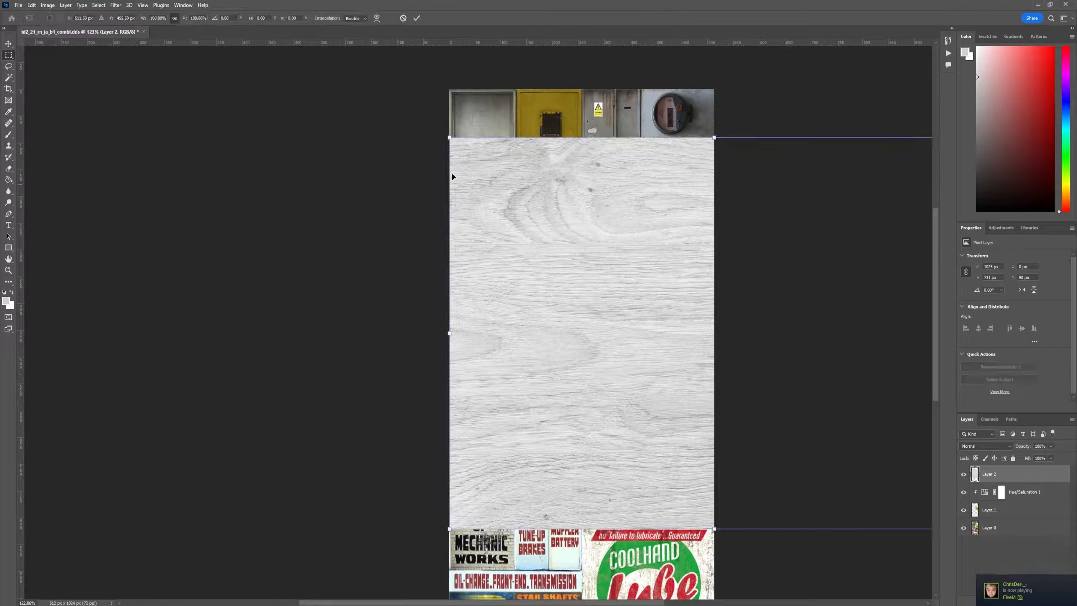
drag(449, 137, 605, 338)
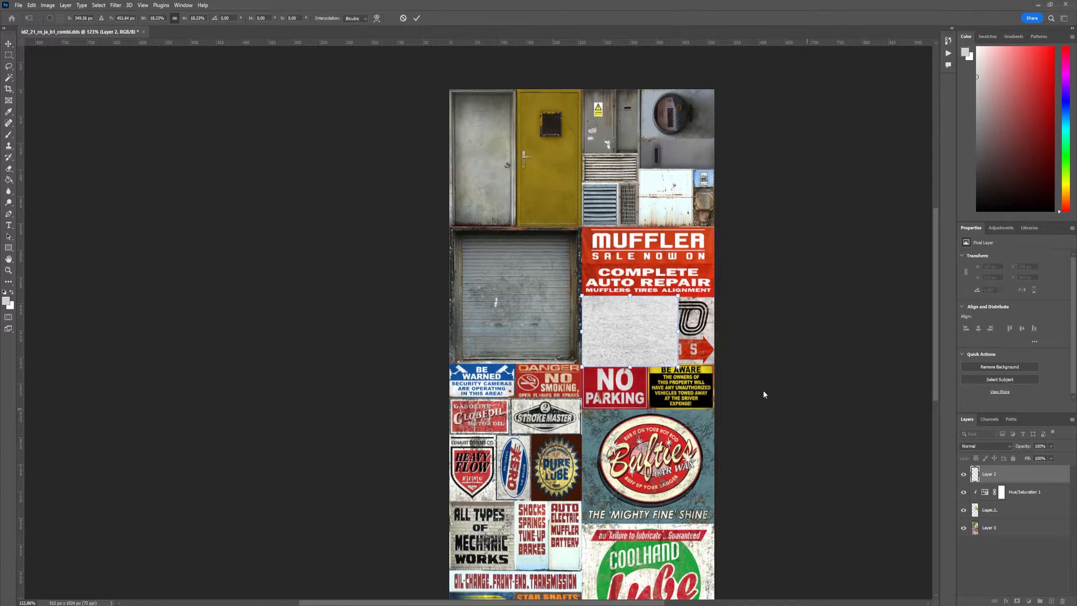
drag(677, 367, 714, 364)
scroll(675, 362, up, 3)
key(alt+space)
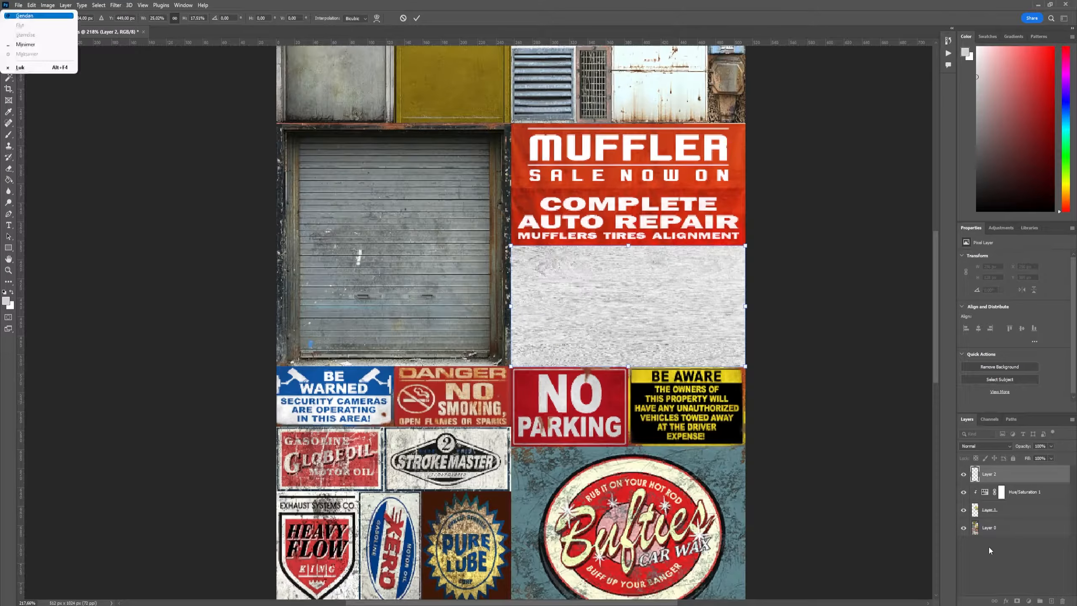
click(798, 354)
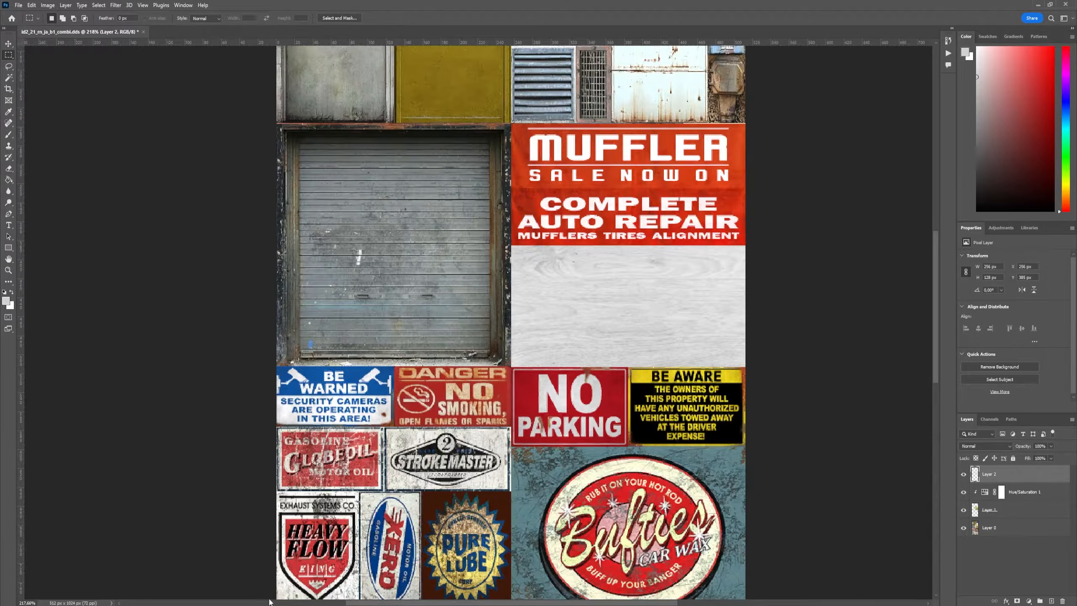
Add a text layer reading "Pitstio" over the white wood sign and colour the text black.
key(y)
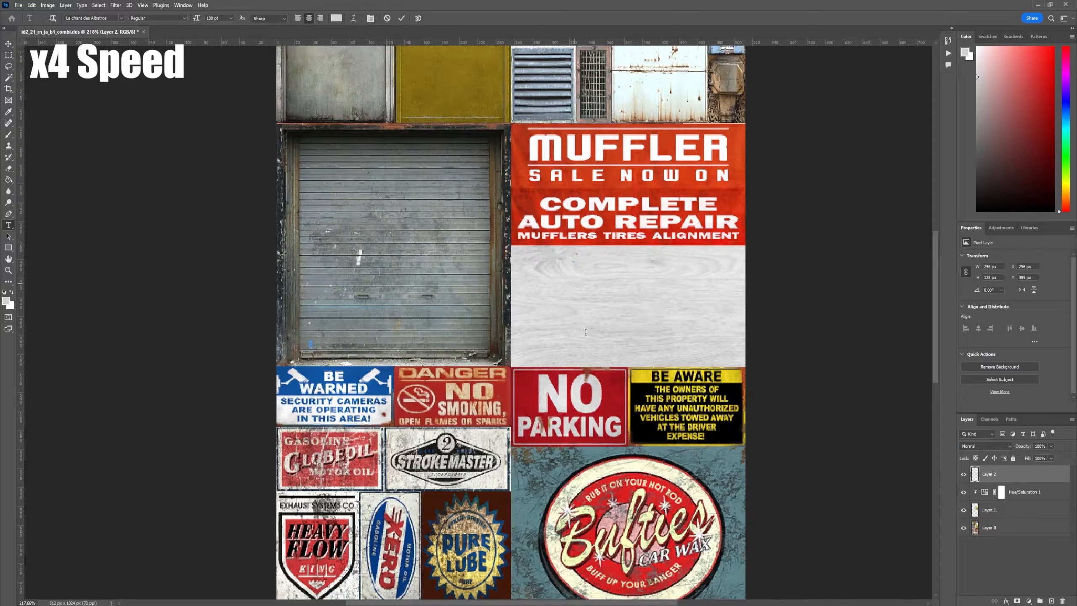
click(574, 283)
text(de)
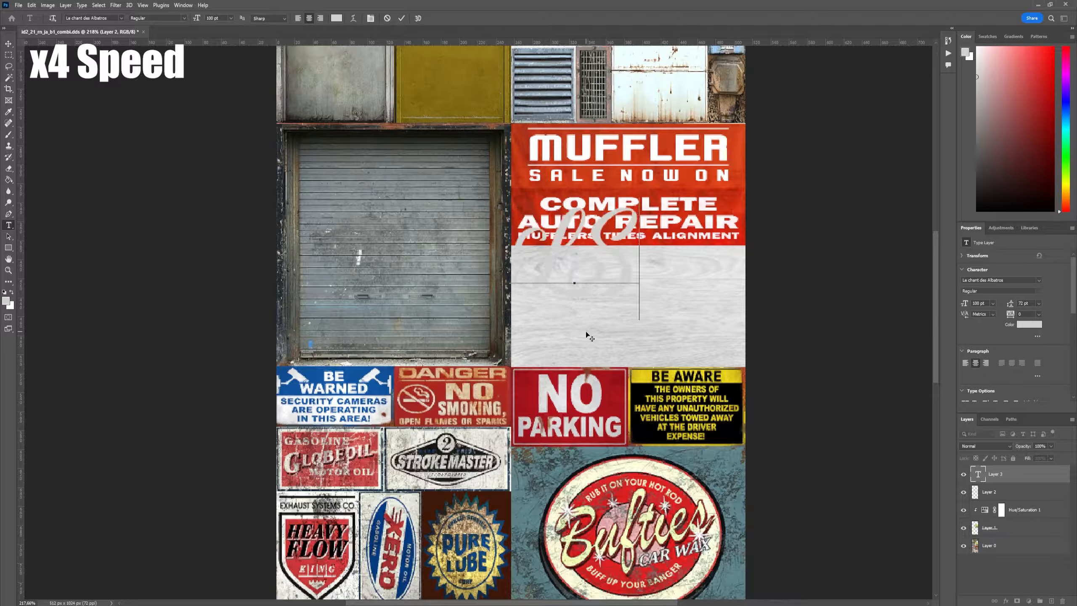
key(BackSpace)
key(BackSpace)
text(Pitstio)
click(976, 211)
key(ctrl+a)
key(alt+BackSpace)
click(563, 266)
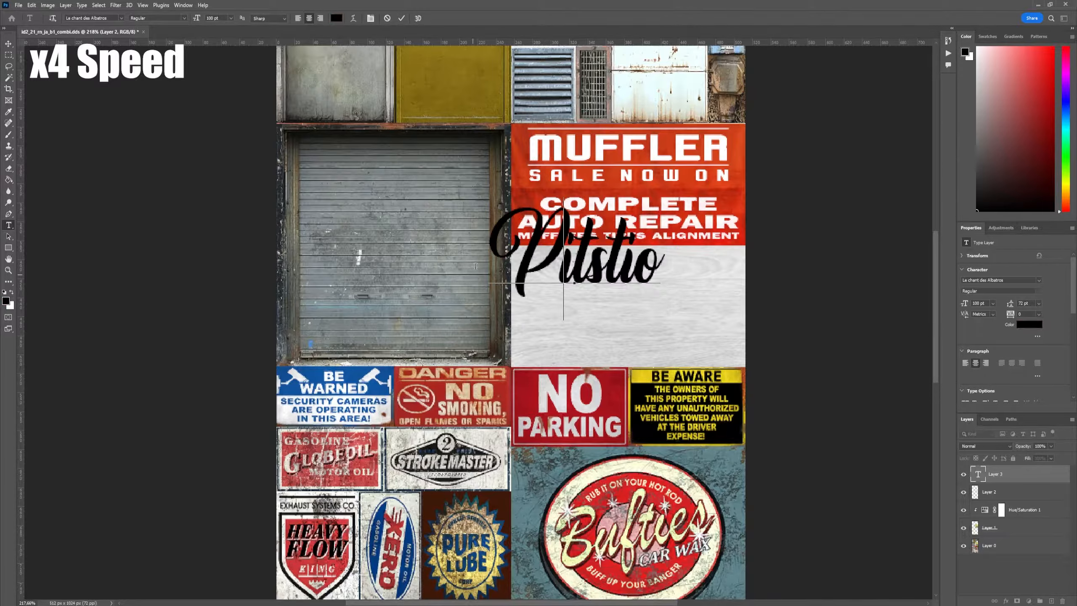
Change the sign text's font to Impact and replace its wording with "Pitstop".
key(ctrl+a)
click(121, 18)
click(217, 135)
click(217, 135)
double_click(559, 248)
text(Pi)
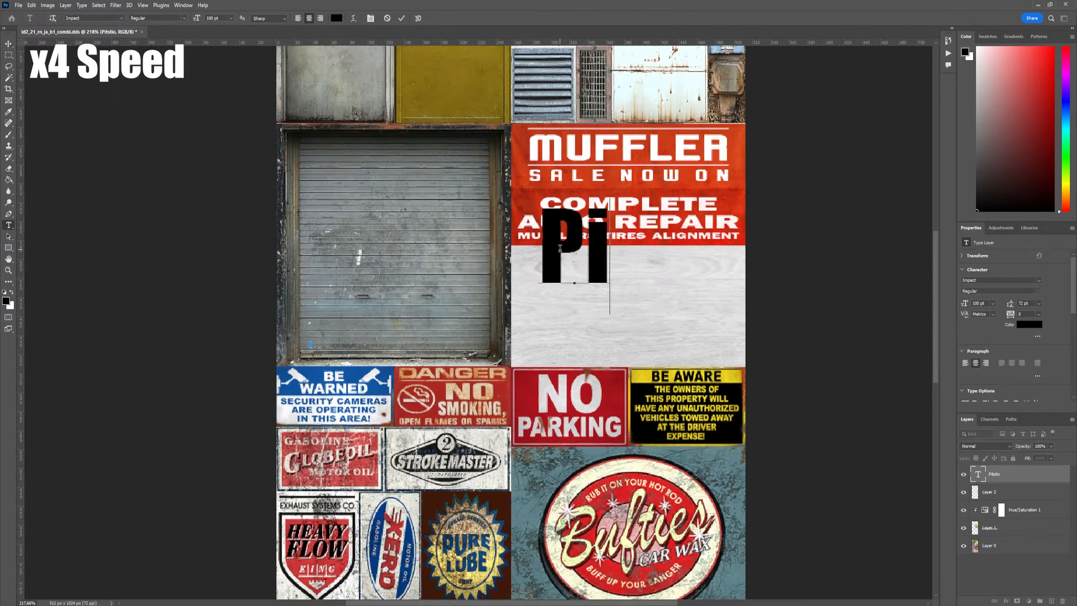
text(tstop)
Move the Pitstop text down onto the white wood sign and recolour it bright red.
click(8, 44)
drag(574, 247, 621, 285)
double_click(628, 280)
click(1053, 47)
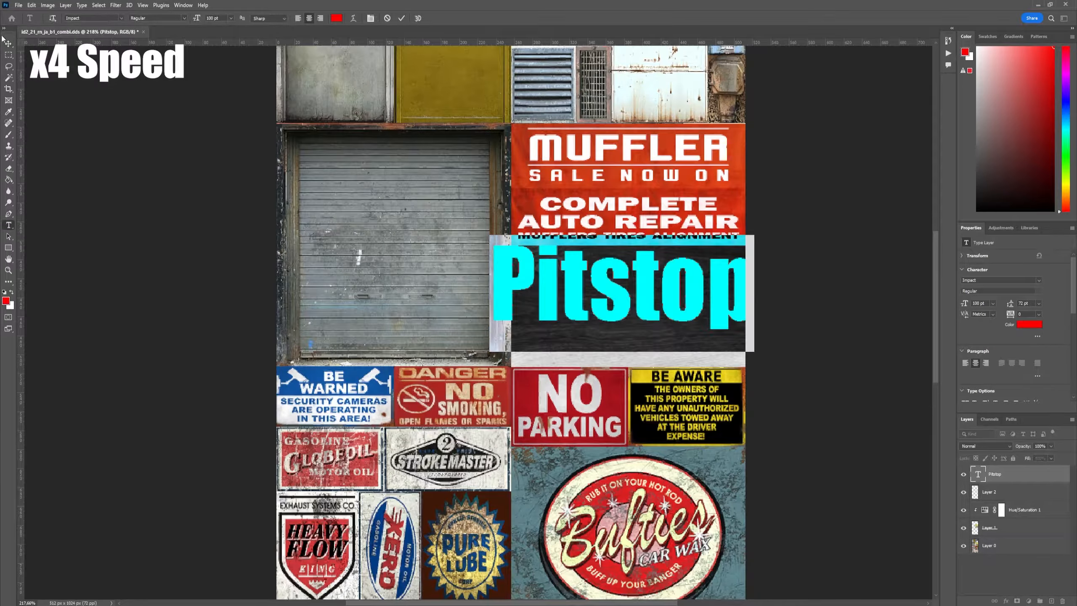
click(8, 44)
key(ctrl+y)
Scale the Pitstop text to about 60% and place it in the upper part of the white wood sign.
key(ctrl+t)
drag(492, 236, 620, 293)
drag(738, 314, 689, 327)
click(314, 238)
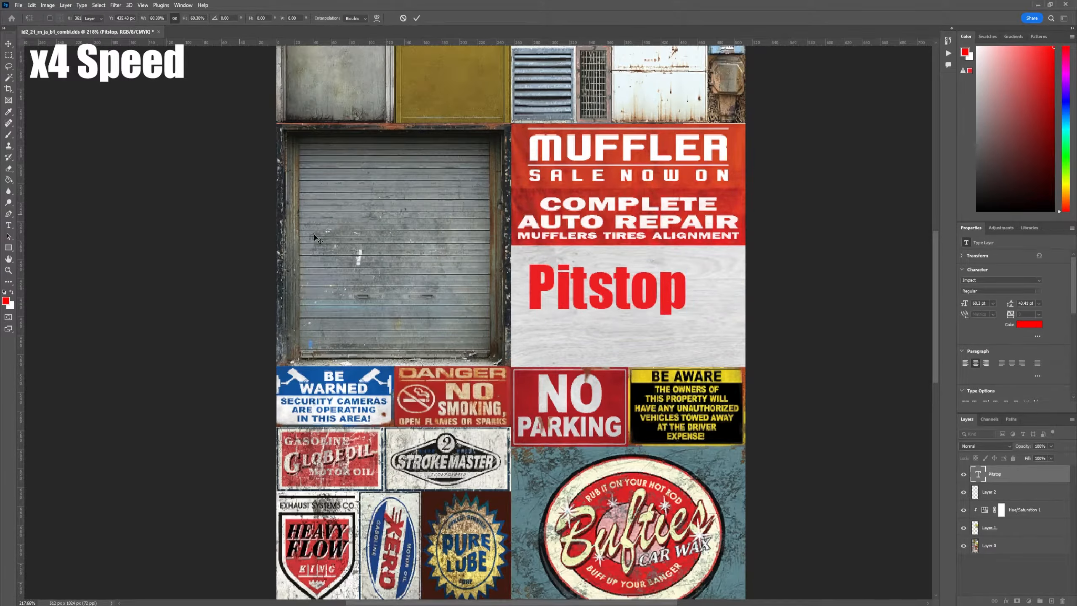
Recolour the Pitstop text a darker red.
double_click(628, 288)
click(1047, 88)
click(631, 289)
click(8, 44)
Draw a closed bent bar below the Pitstop text with the Pen tool and convert the path into a dark red shape.
click(8, 214)
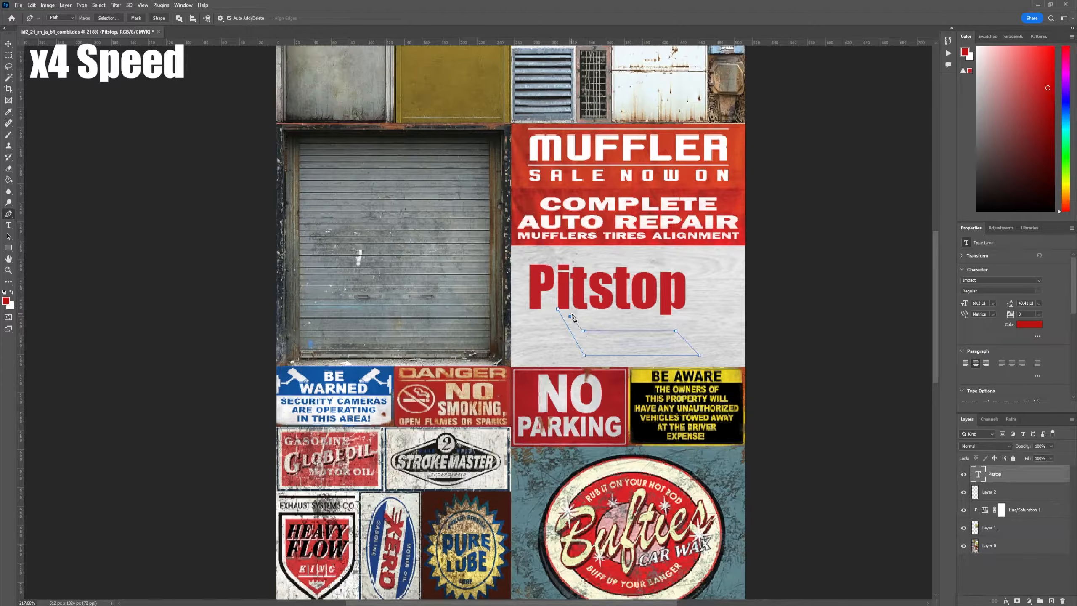
click(157, 18)
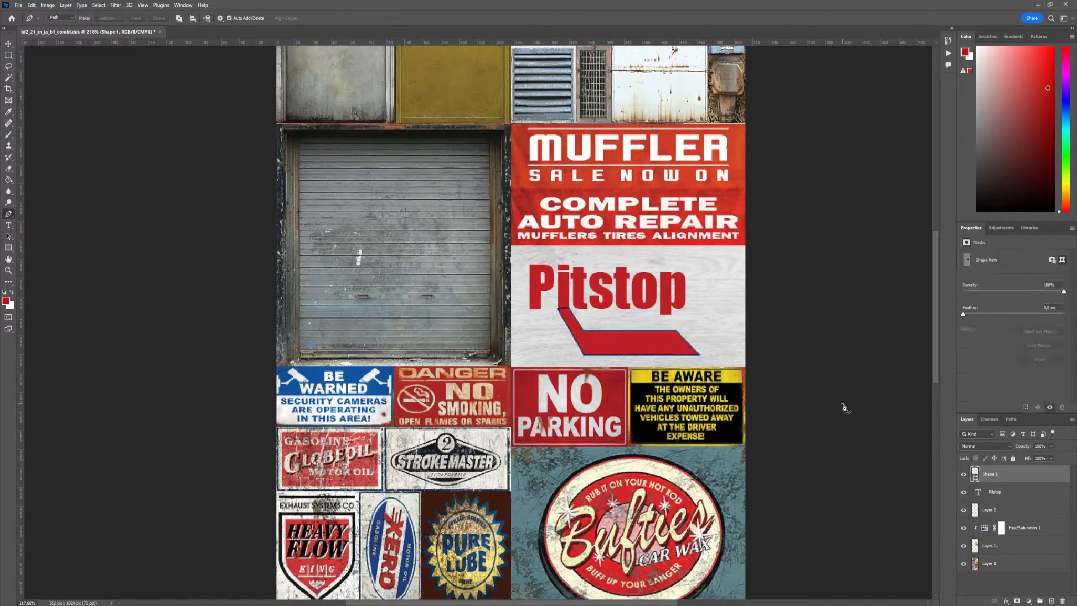
Undo the outlined bar shape below the Pitstop text and try converting its path into a shape again.
key(ctrl+z)
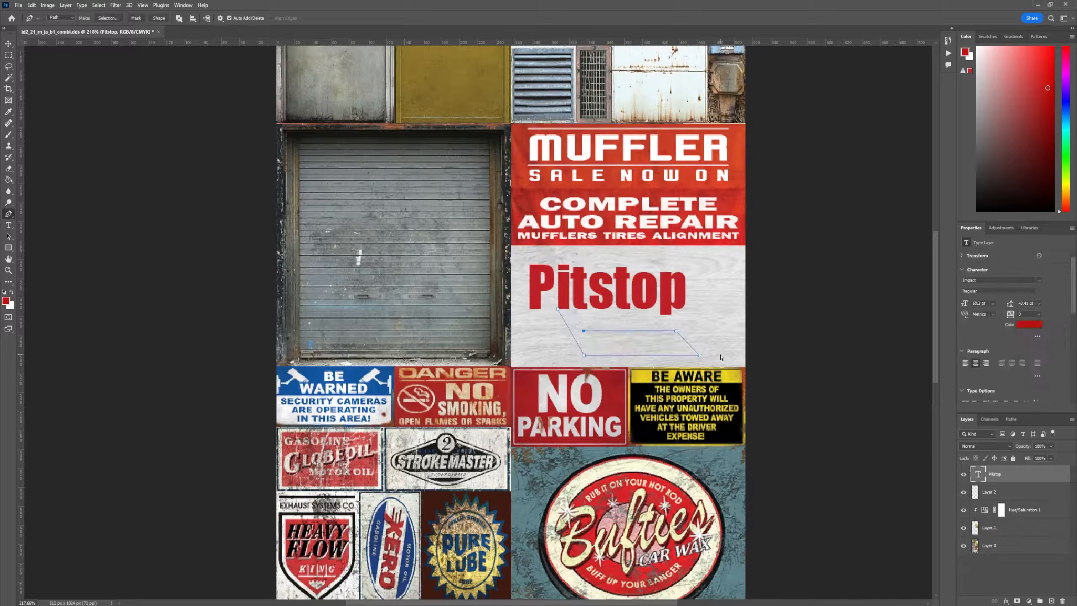
click(160, 19)
scroll(582, 318, up, 8)
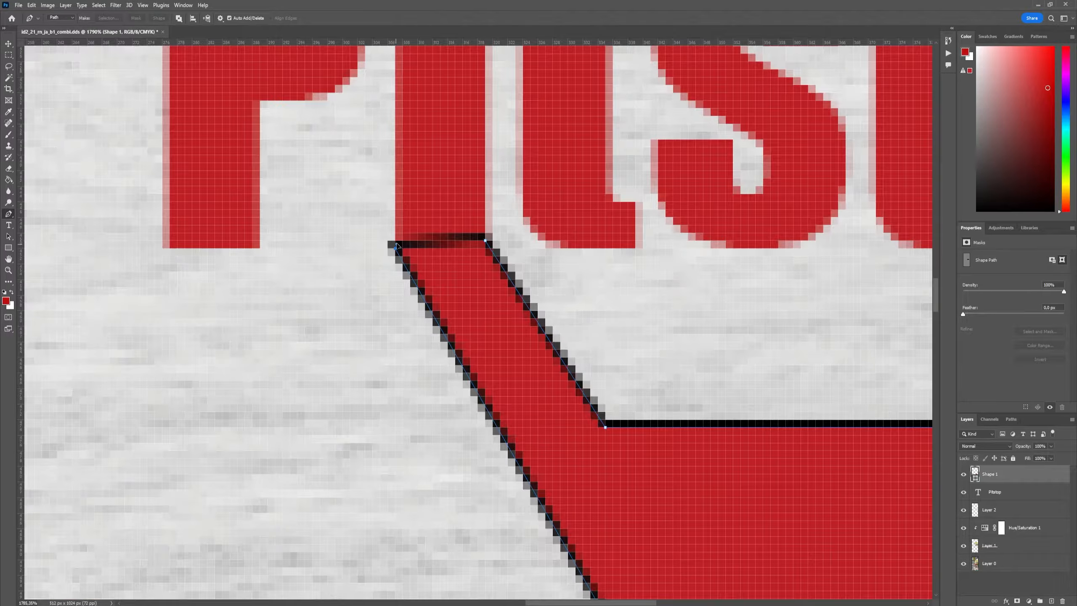
scroll(396, 245, down, 2)
key(v)
key(ctrl+z)
scroll(466, 292, down, 2)
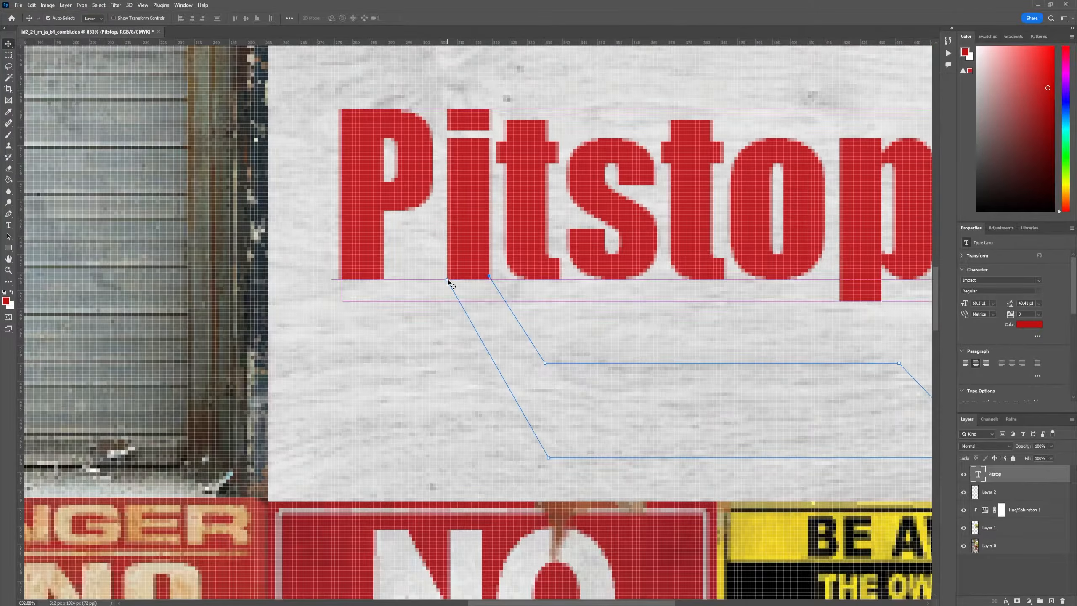
Add a new layer above the Pitstop text and try to adjust the bar path's corner points.
key(p)
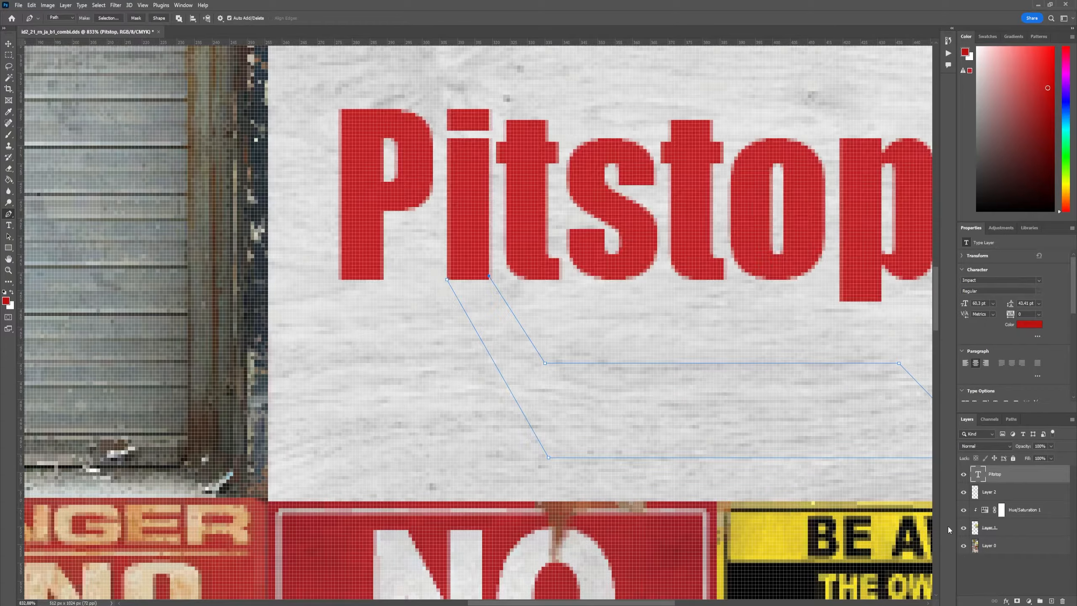
key(ctrl+alt+shift+n)
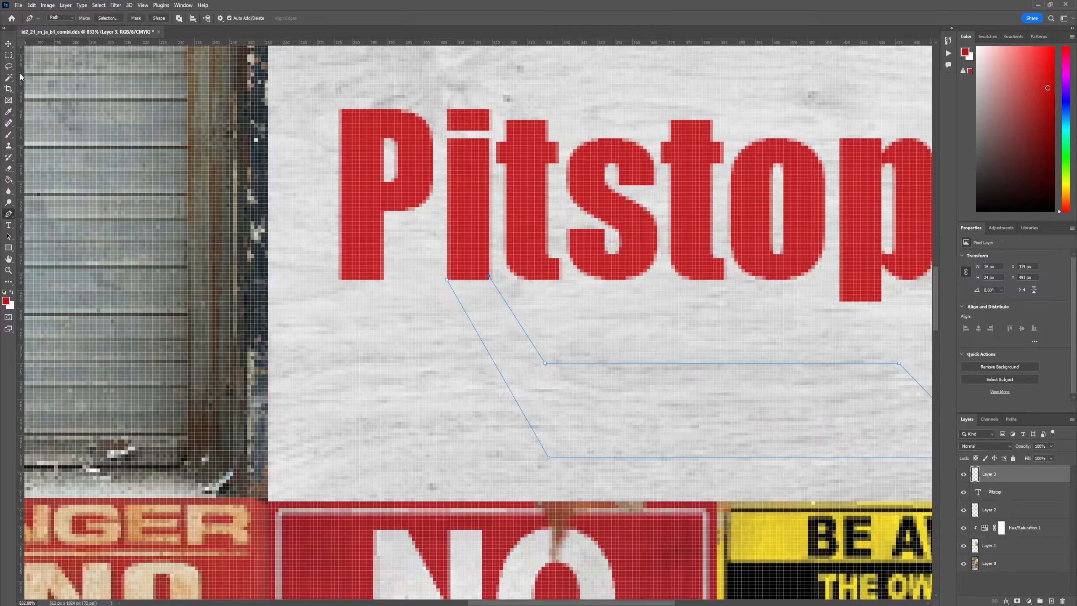
key(v)
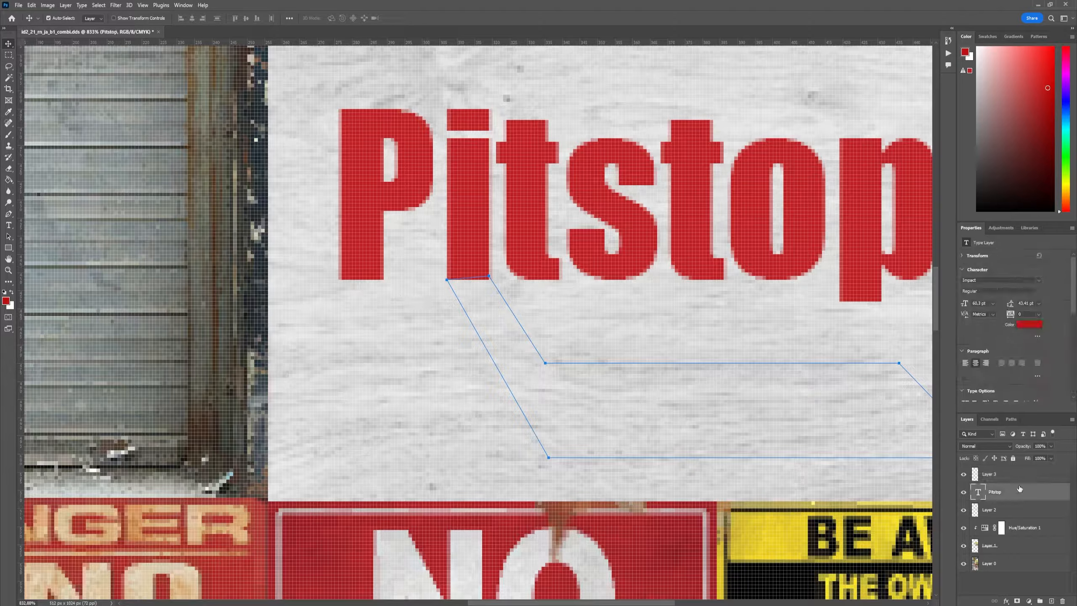
click(489, 277)
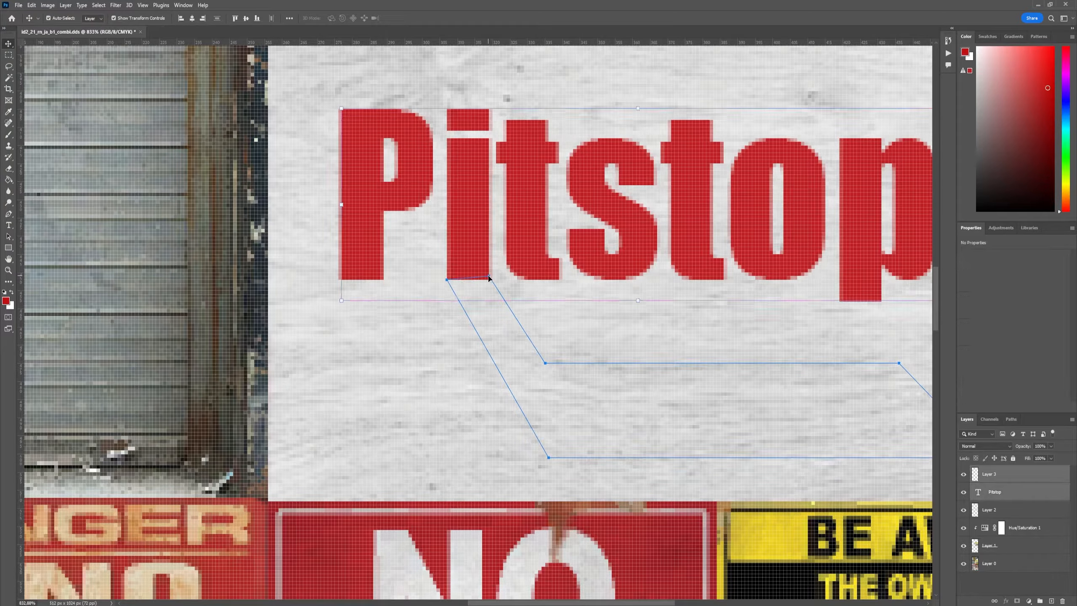
click(545, 364)
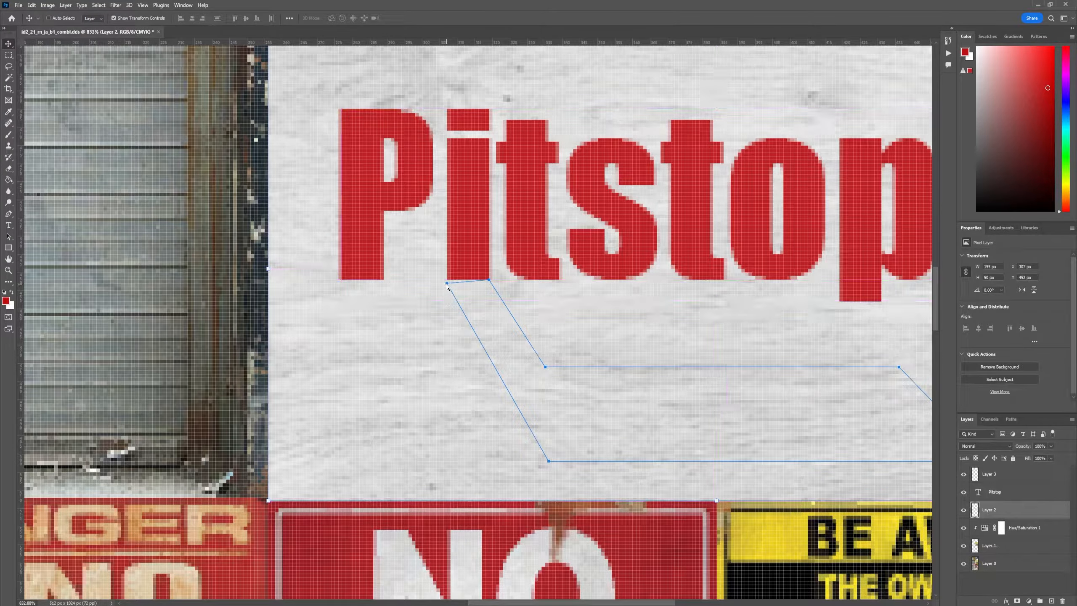
scroll(490, 278, up, 5)
scroll(484, 285, down, 5)
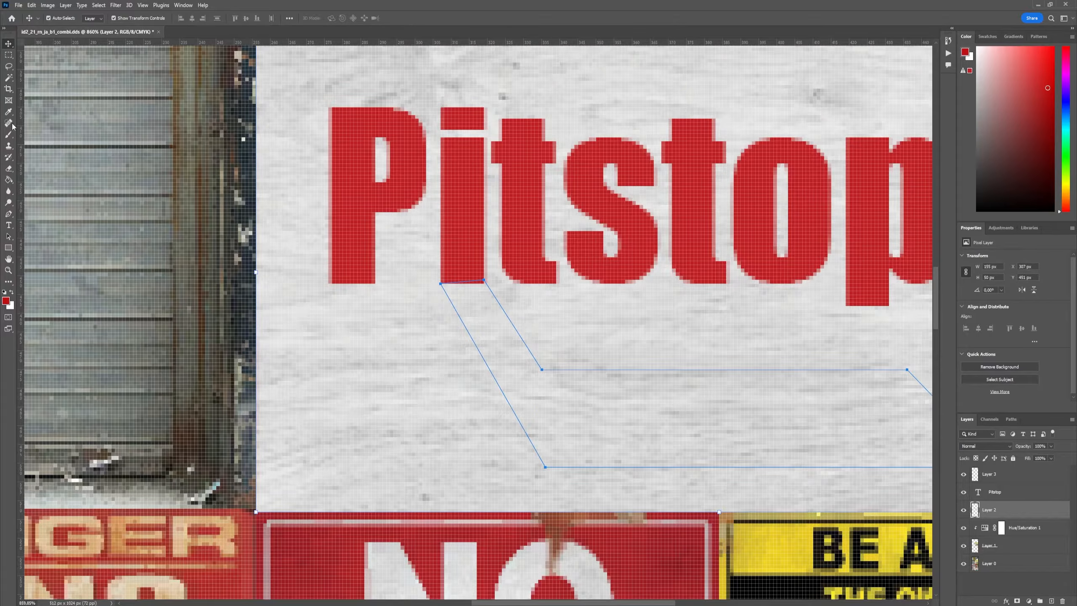
Try to fill the bar path with red using the Paint Bucket on Layer 2 and Layer 3.
click(9, 180)
click(553, 378)
key(ctrl+z)
scroll(485, 321, down, 4)
click(994, 474)
click(521, 364)
key(ctrl+z)
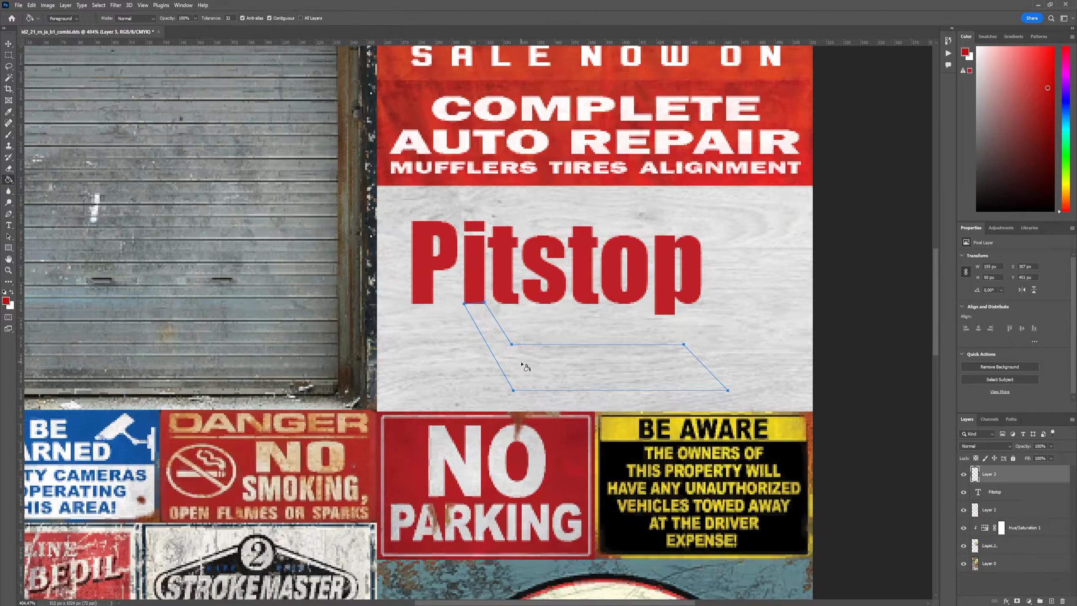
Convert the bent bar path into a red shape without a stroke.
click(8, 214)
click(159, 18)
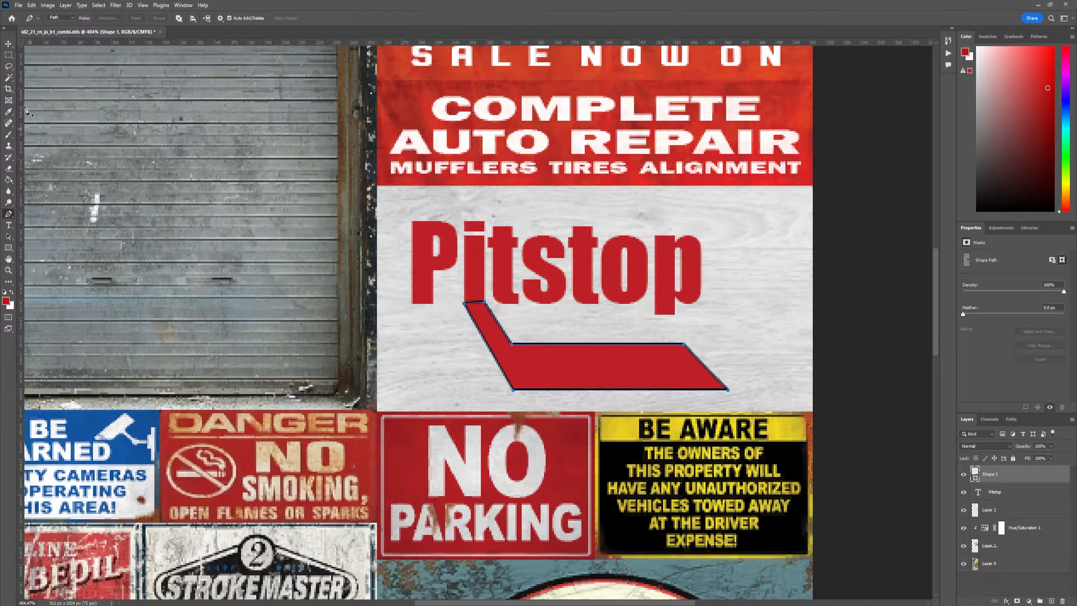
click(61, 18)
click(57, 26)
click(94, 18)
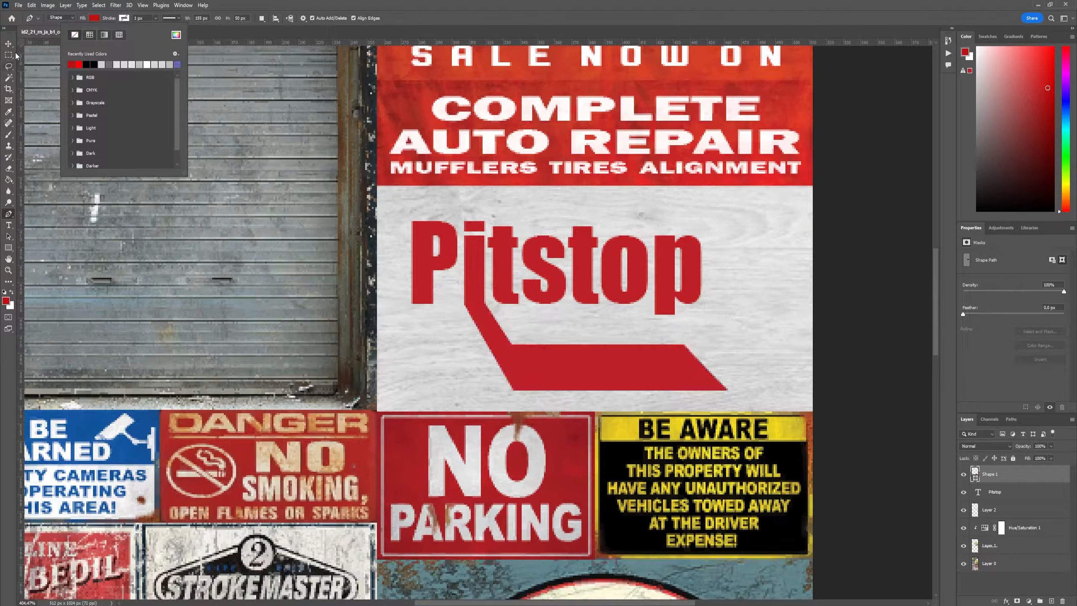
key(Escape)
Add the text Auto Reperation over the red bar on the white wood sign.
scroll(389, 301, up, 2)
key(t)
click(570, 373)
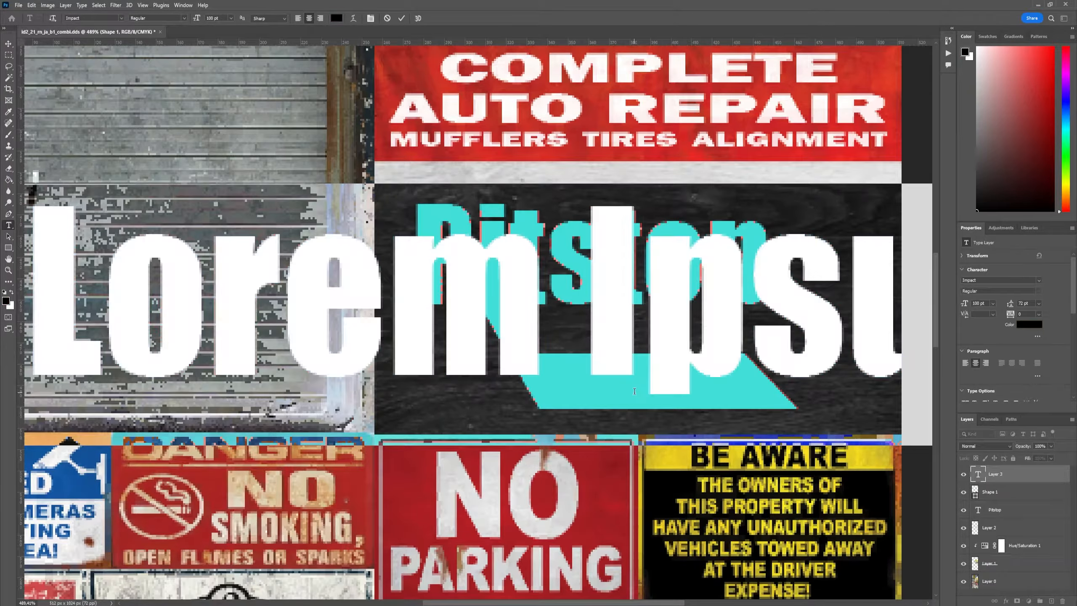
text(Mekanike)
key(BackSpace)
key(BackSpace)
key(BackSpace)
key(BackSpace)
key(BackSpace)
key(BackSpace)
key(BackSpace)
key(BackSpace)
text(Auto Re)
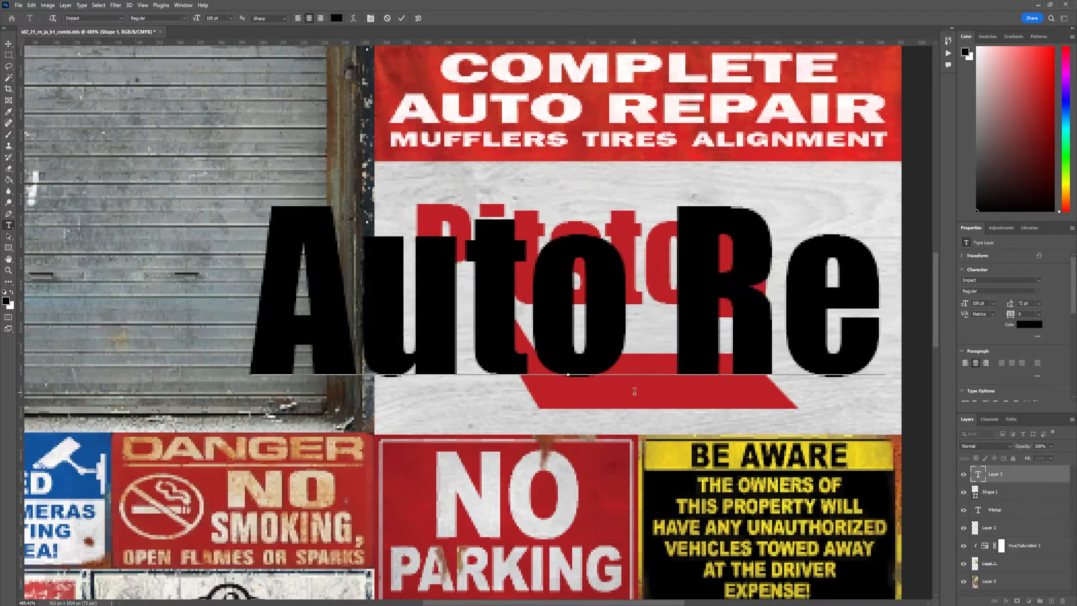
text(peration)
Set the Auto Reperation text to 16 pt and place it on the red bar.
key(ctrl+a)
click(230, 18)
click(218, 79)
click(8, 44)
drag(566, 355, 647, 376)
scroll(640, 384, down, 3)
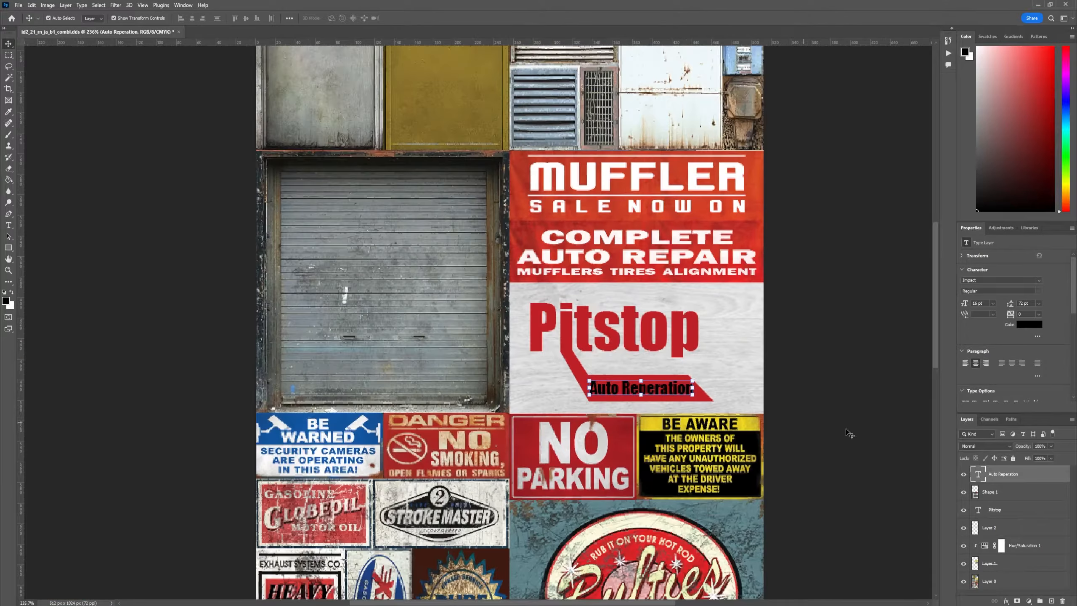
click(842, 271)
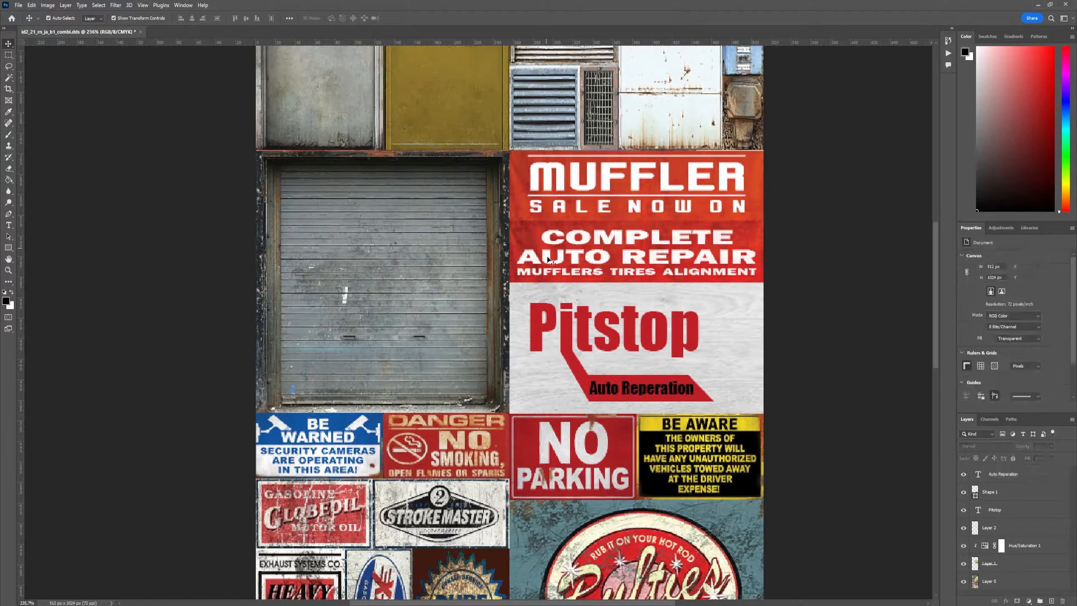
Draw a rectangle about 256 px wide that covers the Complete Auto Repair sign.
key(u)
scroll(510, 220, up, 4)
drag(508, 220, 881, 412)
drag(881, 317, 884, 316)
Fill the rectangle above the Pitstop sign with bright red and remove its stroke.
click(95, 18)
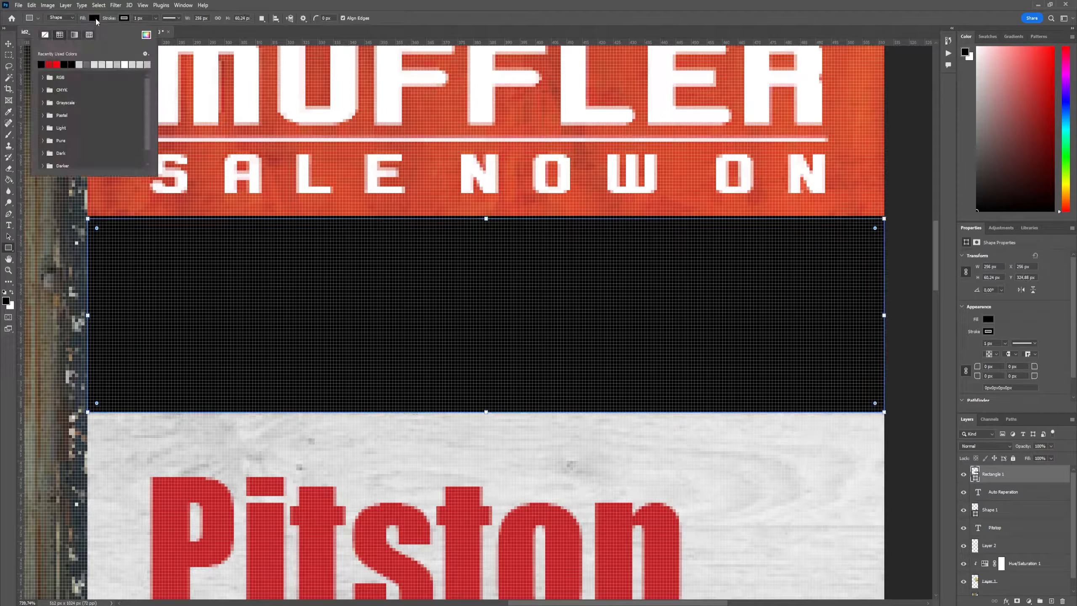
click(55, 63)
click(124, 18)
click(75, 35)
Add the text Gratis Reperation inside the red rectangle and set it to 48 pt.
key(v)
scroll(267, 235, down, 1)
scroll(267, 234, down, 5)
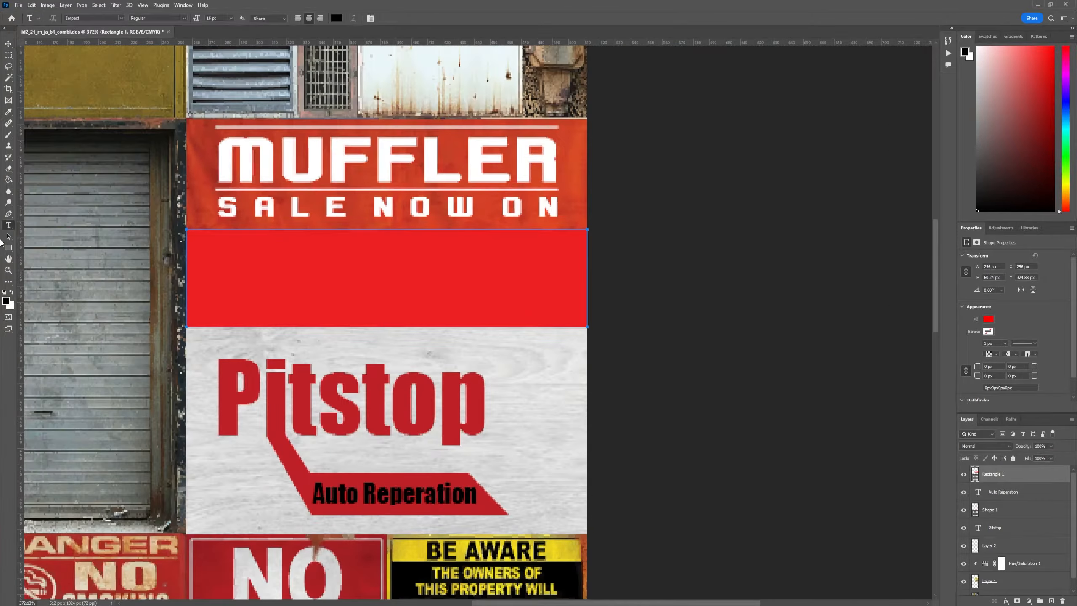
key(t)
click(274, 304)
text(Gratis Reperation)
key(ctrl+a)
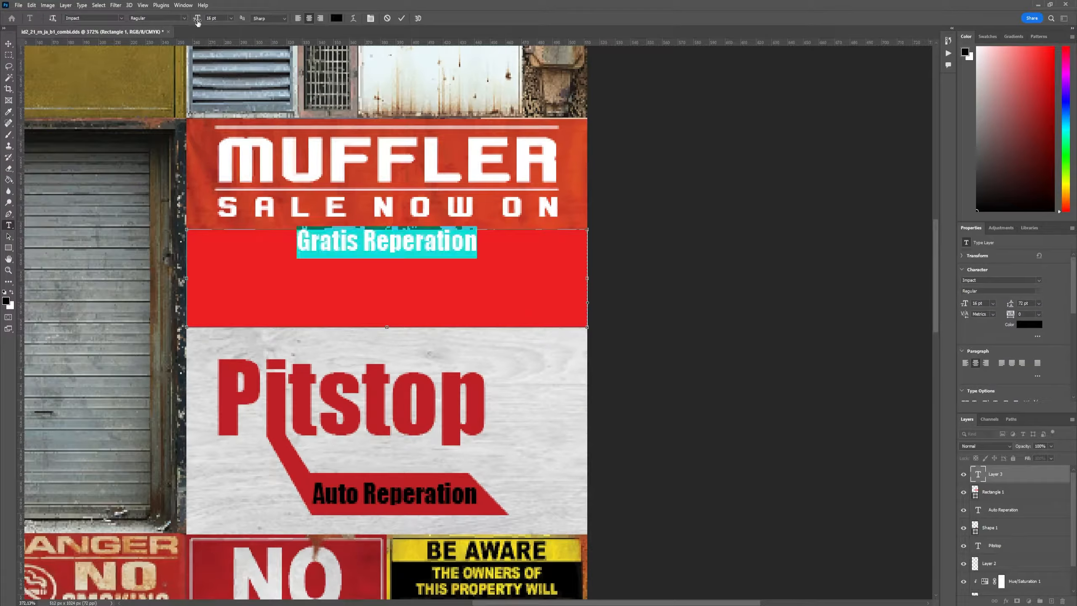
click(230, 18)
click(217, 114)
key(ctrl+Return)
key(v)
Try to move and resize the Gratis Reperation text in the red rectangle, and delete its layer.
drag(353, 258, 374, 274)
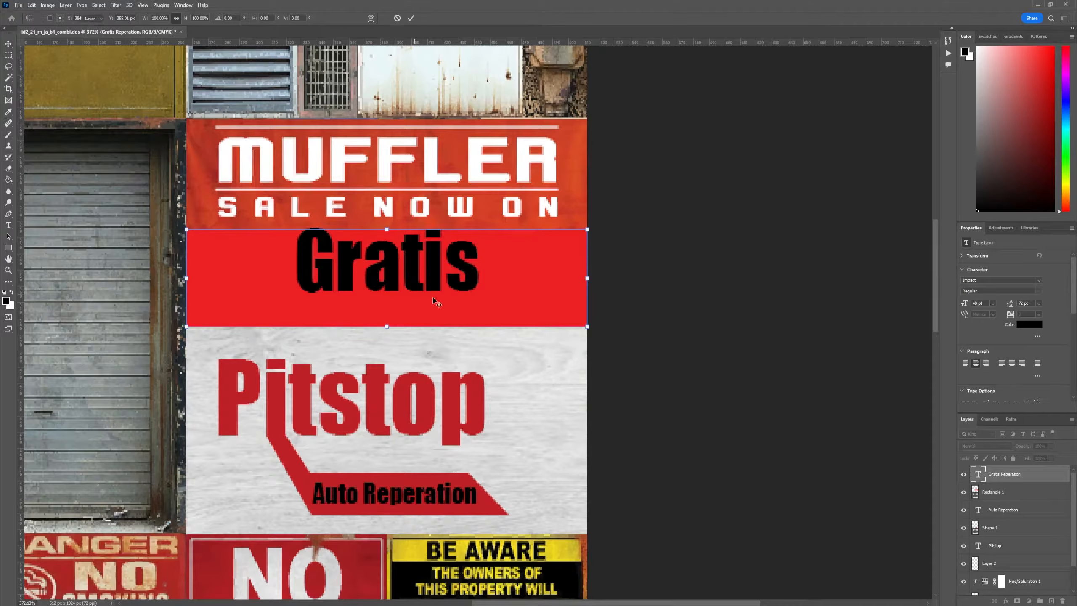
key(Escape)
drag(584, 296, 567, 237)
key(ctrl+z)
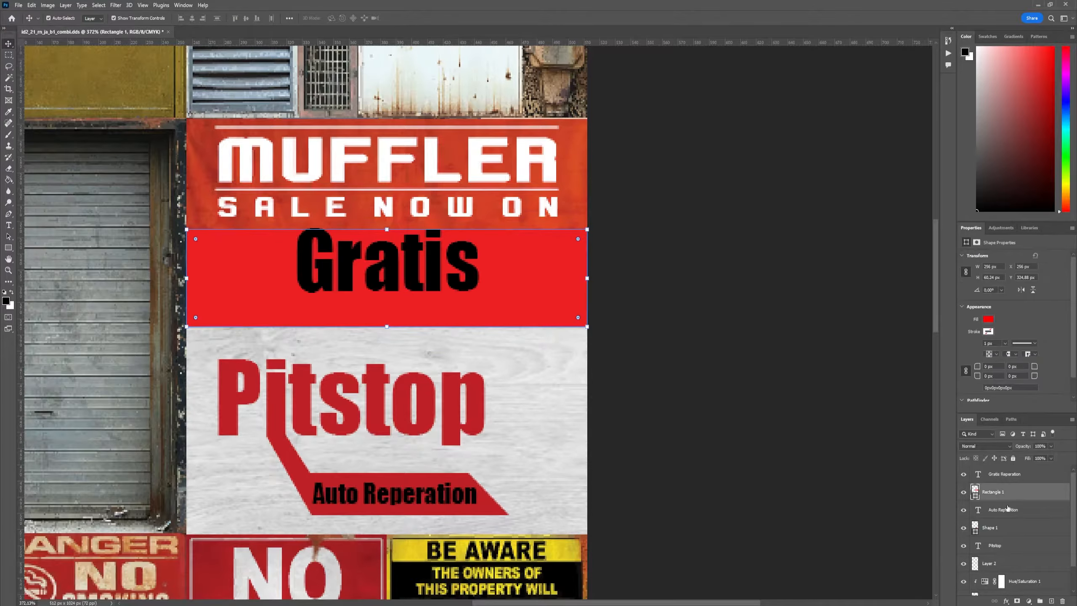
click(1014, 473)
click(530, 314)
click(643, 280)
click(1026, 475)
key(ctrl+t)
drag(489, 308, 718, 282)
key(Return)
key(ctrl+z)
click(1027, 481)
key(Delete)
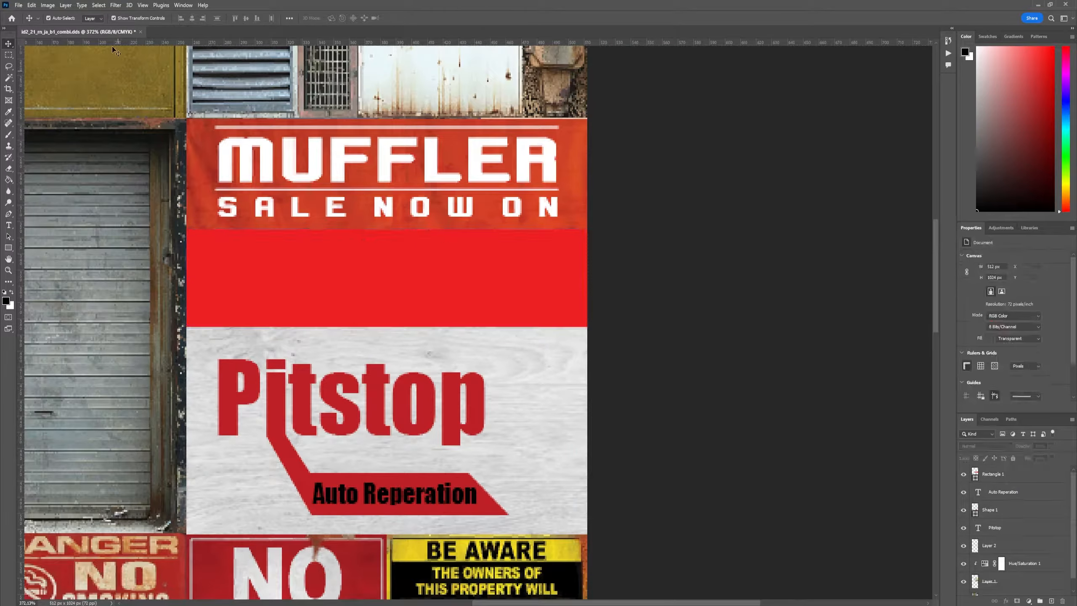
Add the single-line text Gratis Reperation at 48 pt over the red rectangle.
key(t)
click(296, 276)
text(Gratis Reperation)
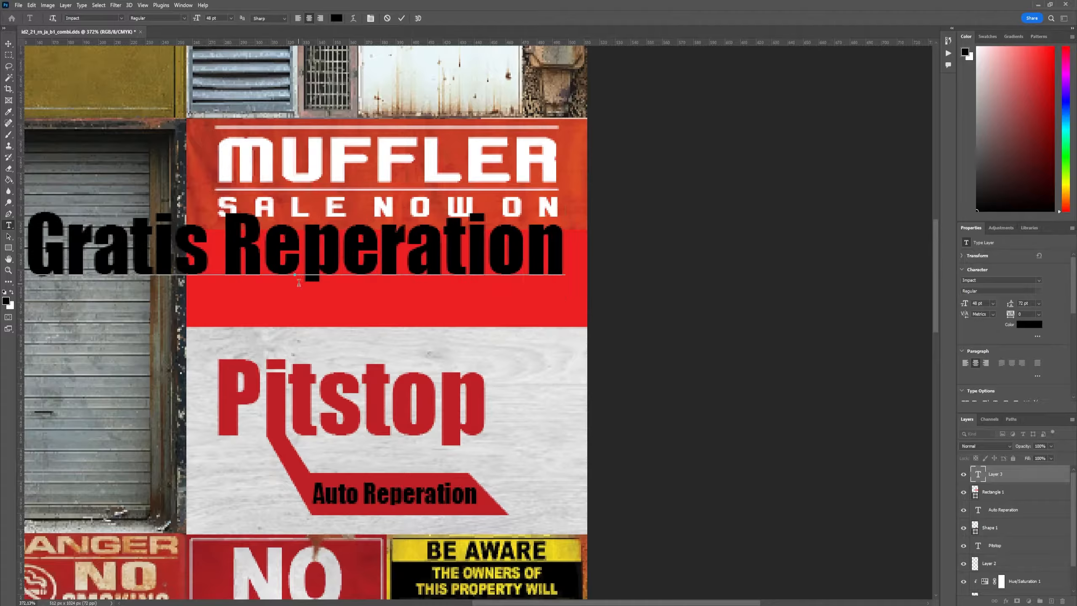
key(ctrl+a)
Scale the Gratis Reperation text down to about 31 pt and centre it in the red rectangle.
key(ctrl+t)
drag(299, 282, 390, 291)
drag(117, 214, 256, 238)
drag(476, 272, 420, 276)
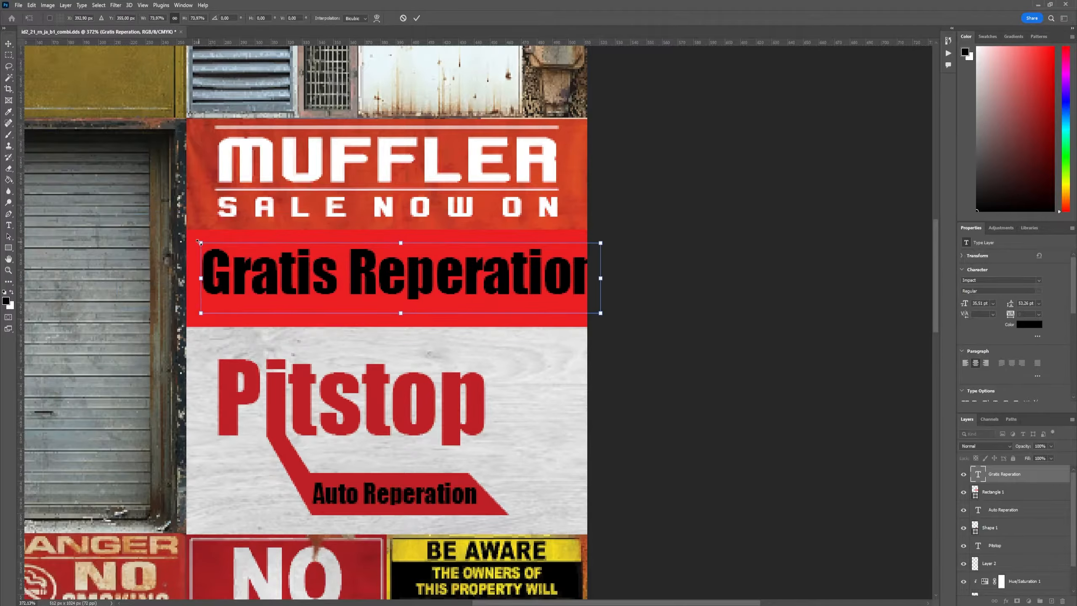
drag(199, 240, 255, 250)
drag(456, 273, 416, 266)
key(Return)
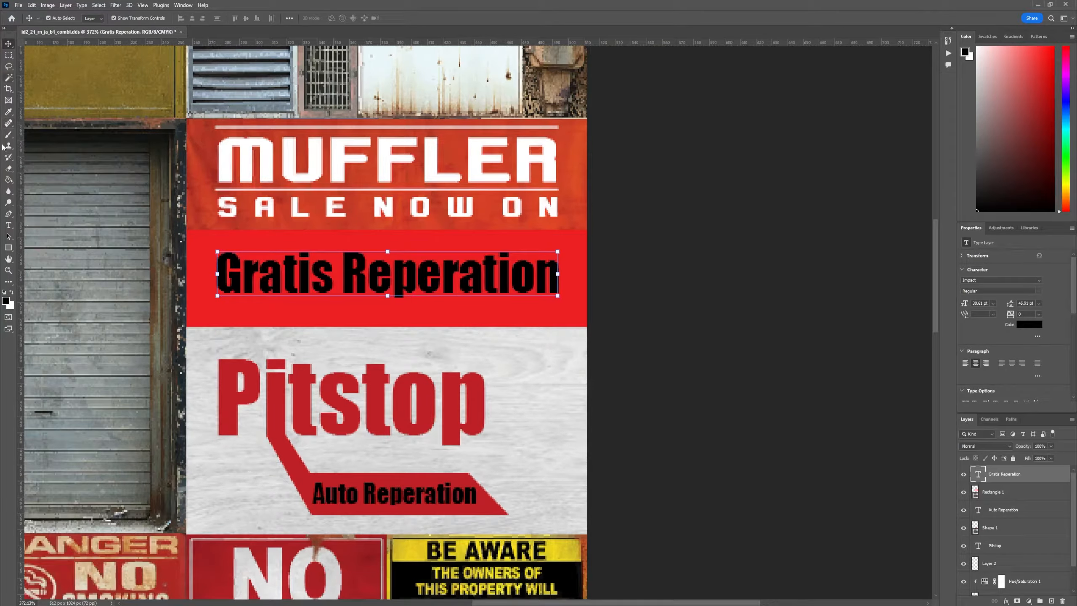
Draw a rectangle of about 256 by 69 px that covers the Muffler Sale Now On sign.
click(8, 247)
scroll(184, 119, up, 6)
mouse_move(191, 115)
mouse_down()
mouse_move(726, 345)
mouse_move(901, 461)
mouse_move(865, 454)
mouse_up()
scroll(788, 431, down, 4)
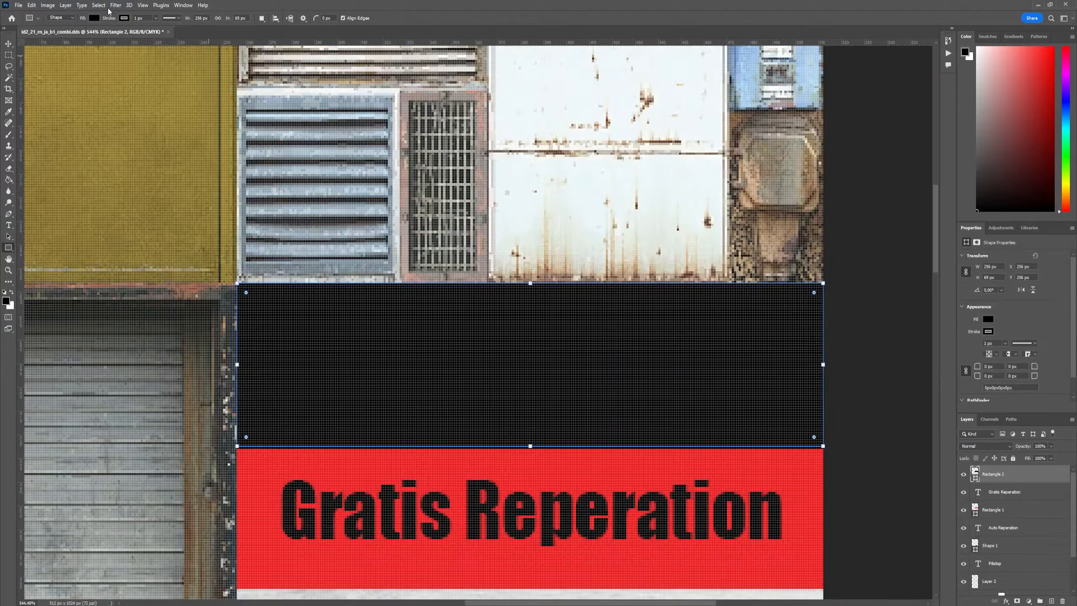
Fill the rectangle over the Muffler sign with bright red and remove its stroke.
click(123, 17)
click(75, 34)
click(94, 18)
click(42, 58)
click(124, 18)
double_click(419, 9)
double_click(419, 9)
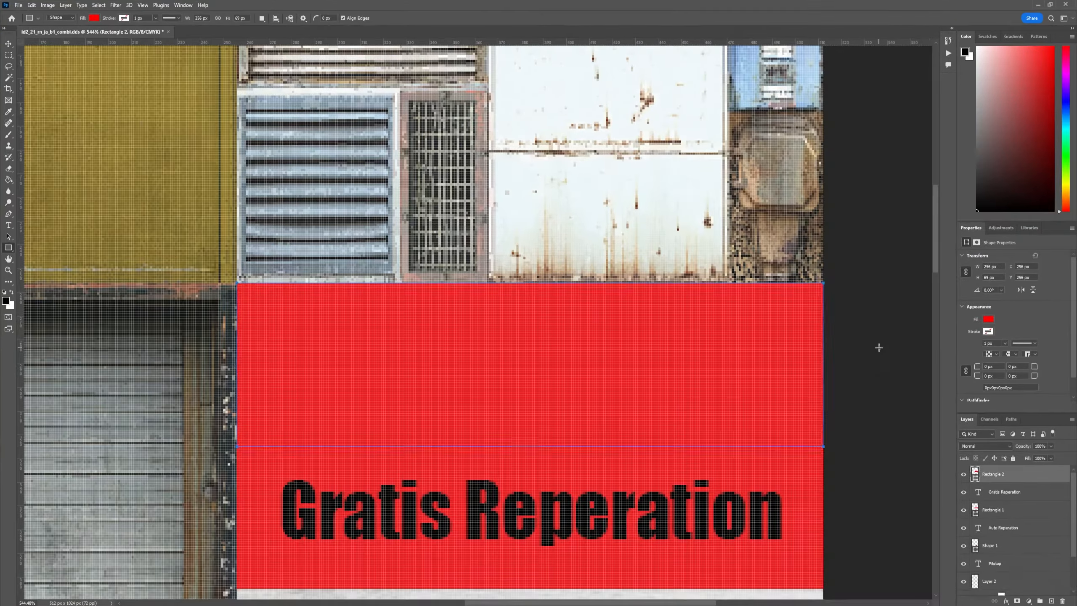
click(879, 347)
key(ctrl+z)
Add the text Ap1le Made at 48 pt and place it on the red rectangle above Gratis Reperation.
click(9, 224)
click(397, 334)
text(Ap1le Made)
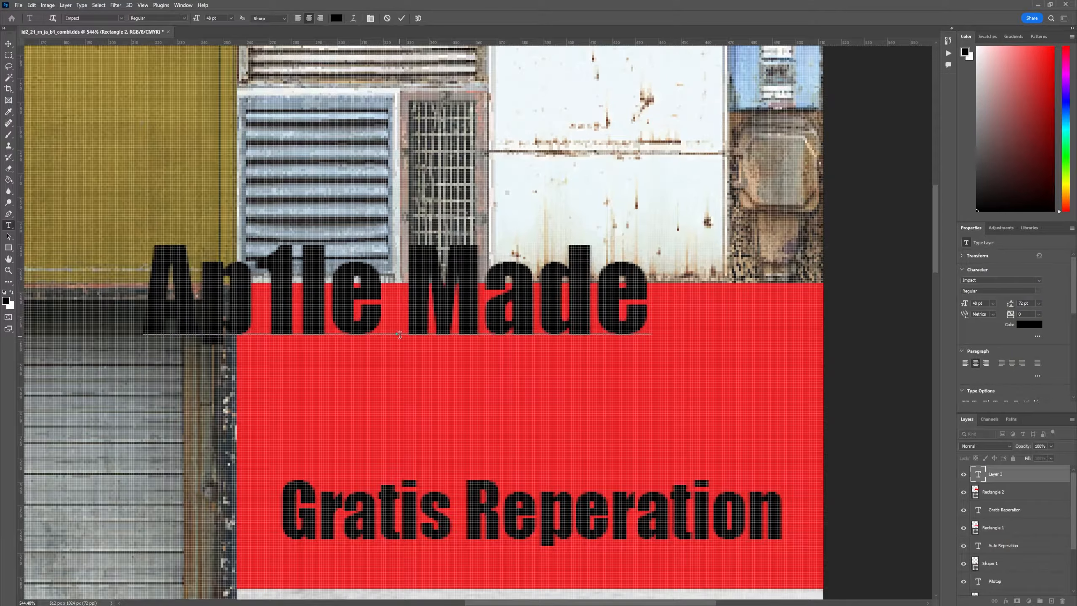
click(8, 44)
drag(336, 310, 479, 381)
click(964, 493)
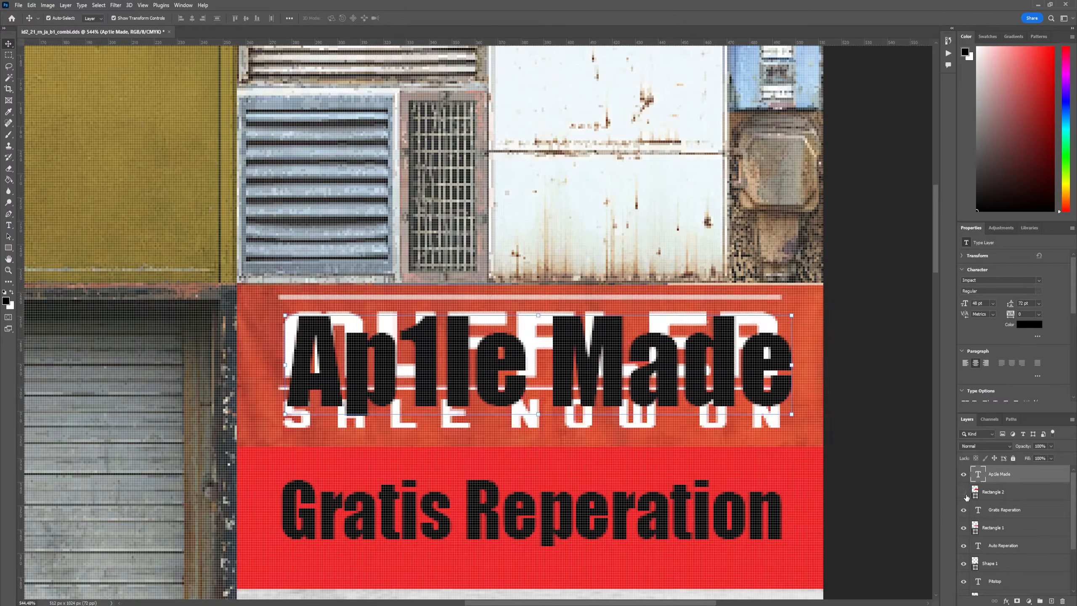
click(965, 494)
scroll(771, 486, down, 3)
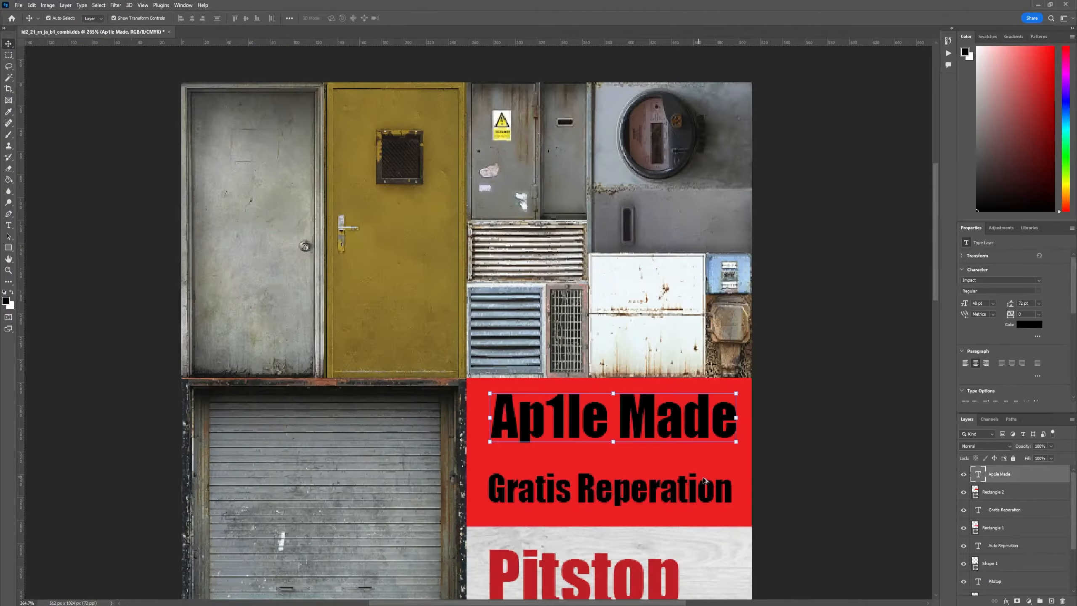
scroll(782, 484, down, 2)
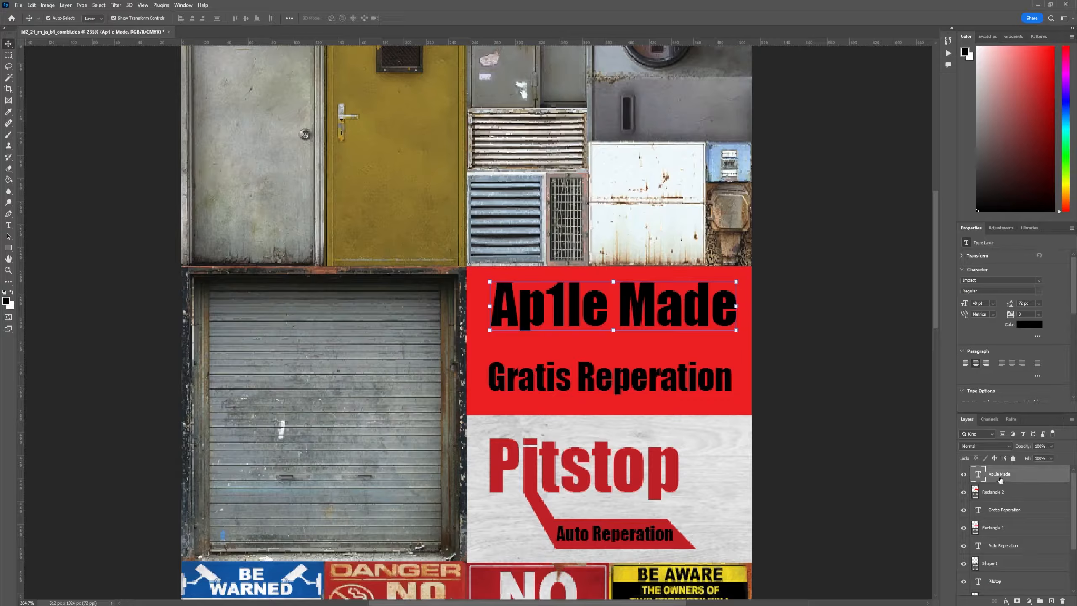
right_click(1000, 479)
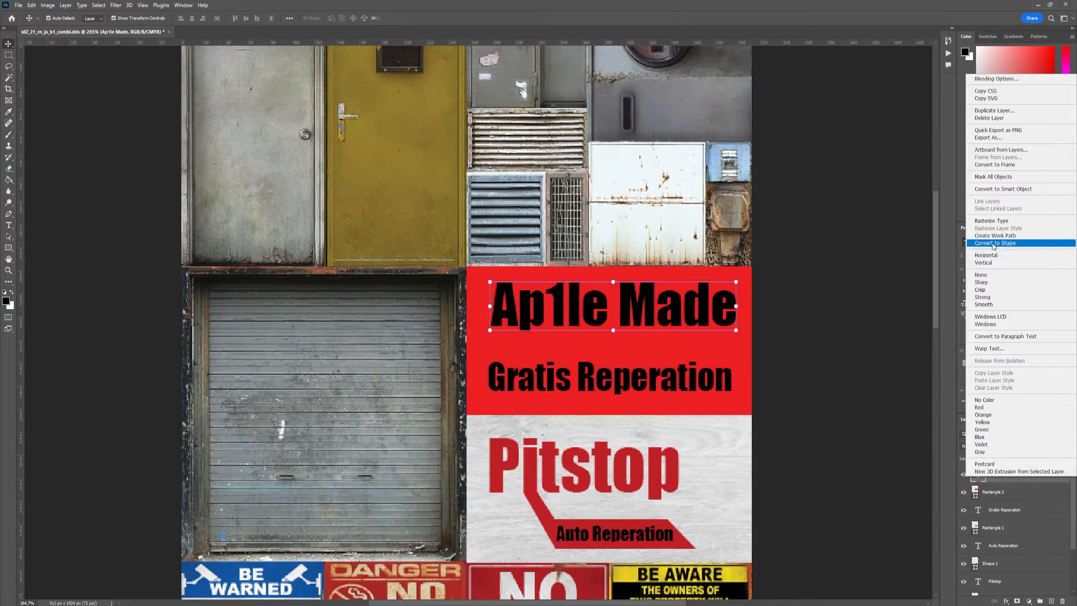
click(708, 278)
Select the whole yellow door with a rectangular marquee and copy it from Layer 0 onto a new layer.
scroll(591, 281, up, 2)
scroll(592, 283, up, 4)
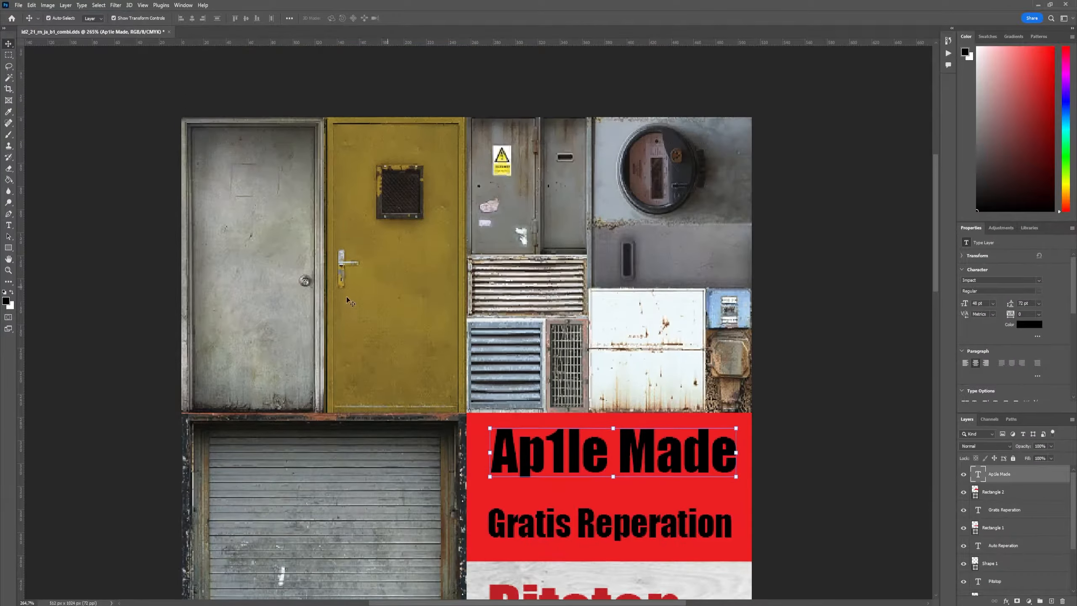
click(8, 56)
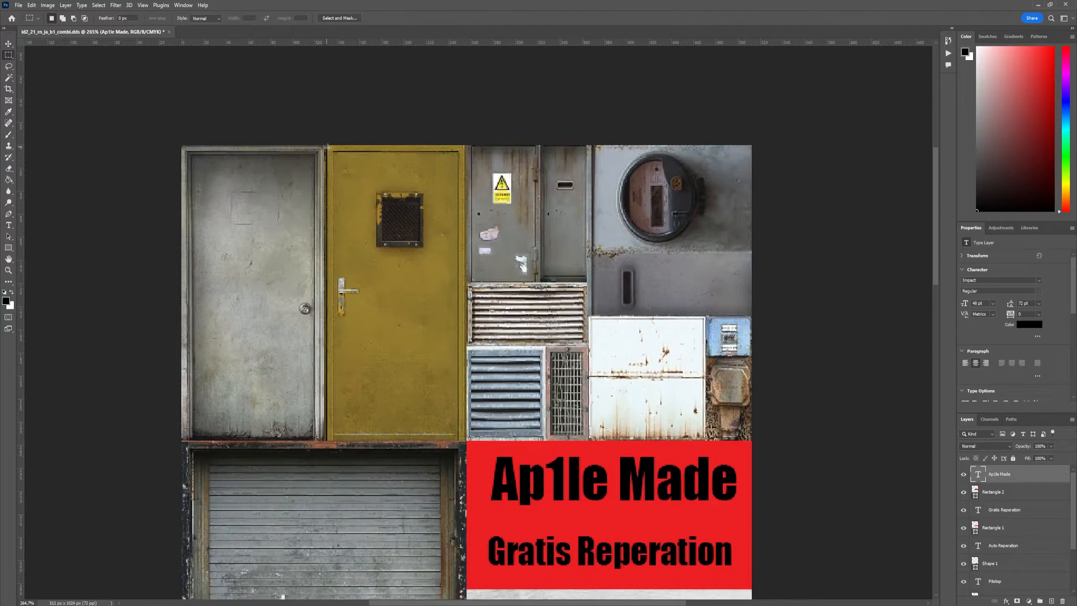
drag(328, 146, 466, 441)
key(ctrl+j)
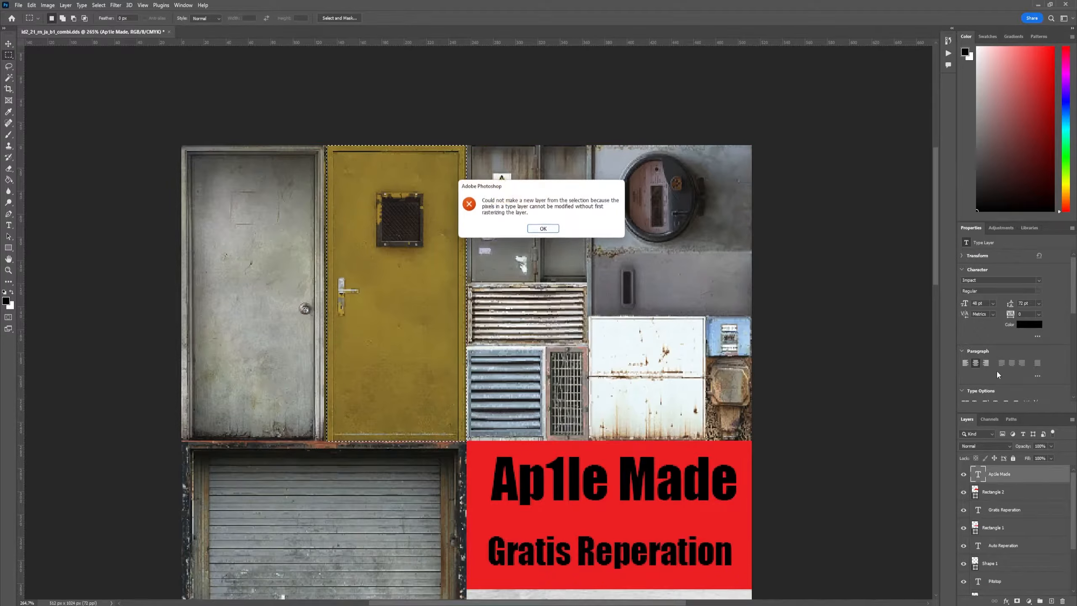
click(549, 230)
scroll(1019, 587, down, 3)
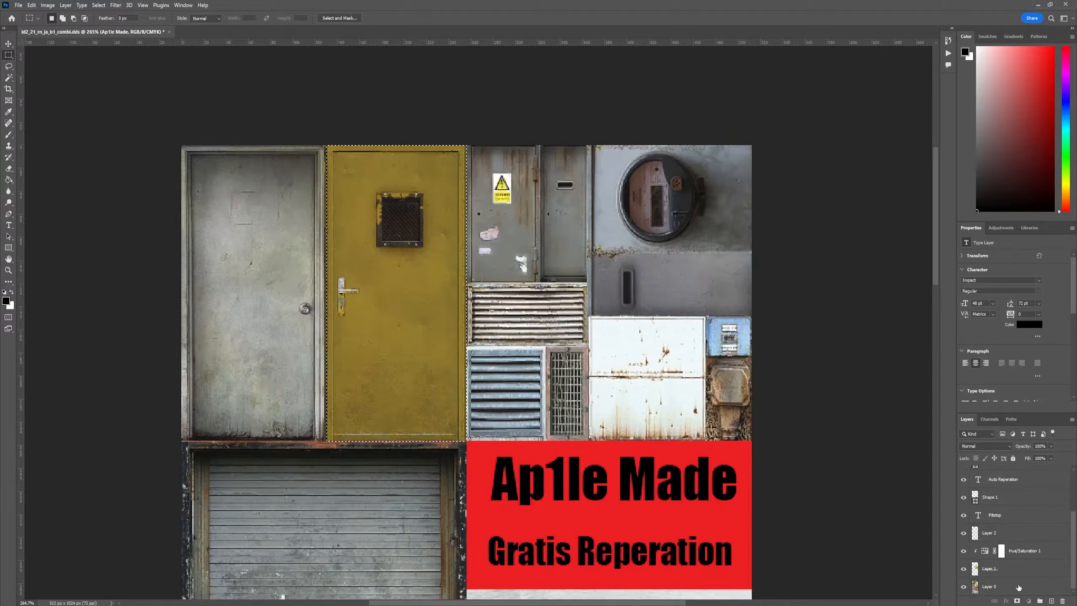
click(1019, 587)
key(ctrl+j)
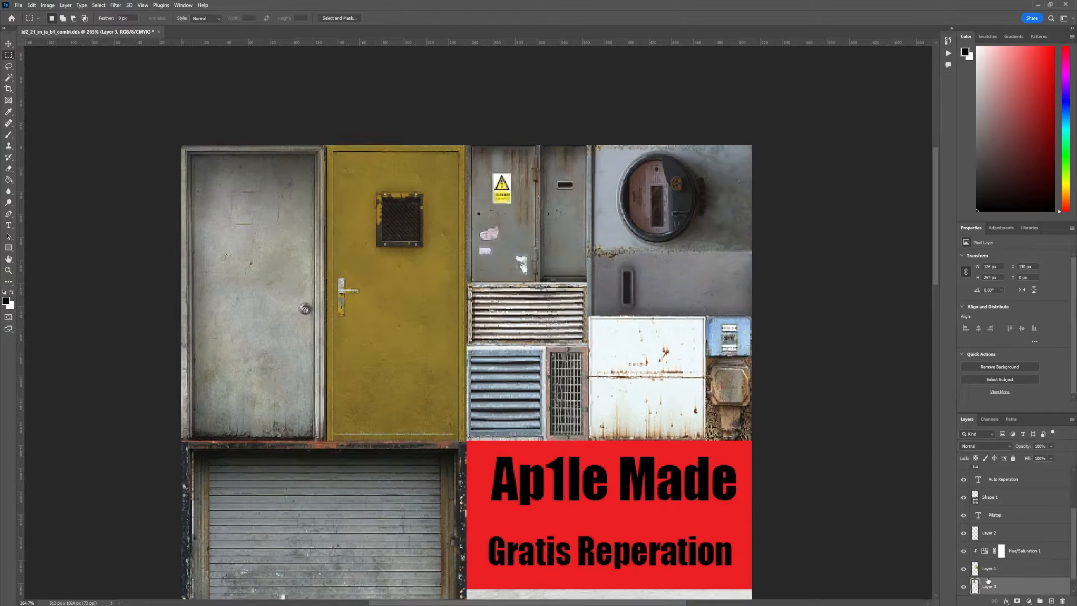
Add a Hue/Saturation adjustment layer above the copied door layer.
scroll(1026, 574, down, 1)
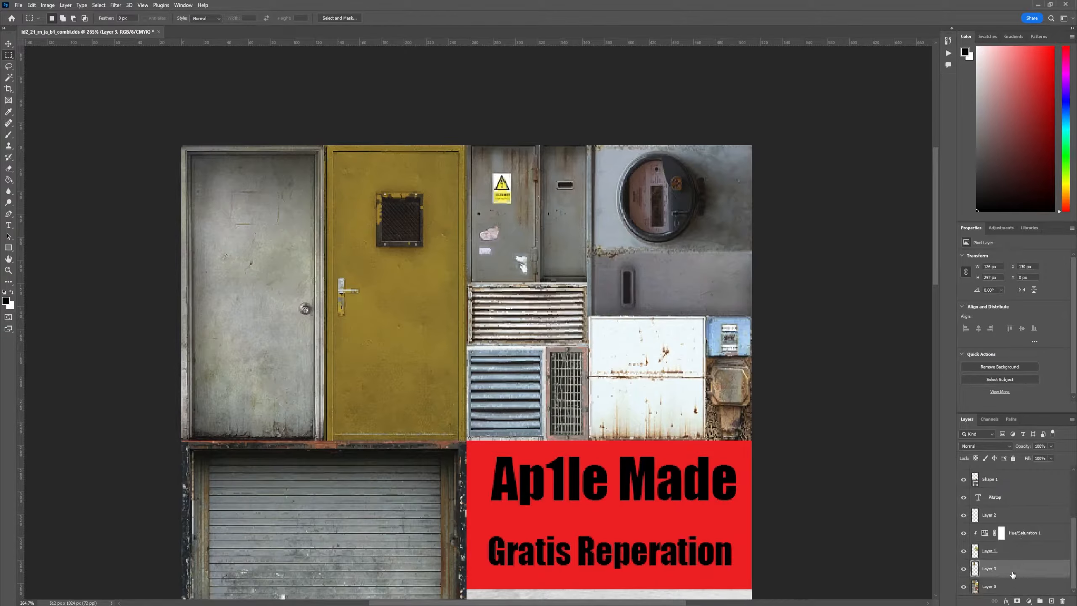
click(1001, 228)
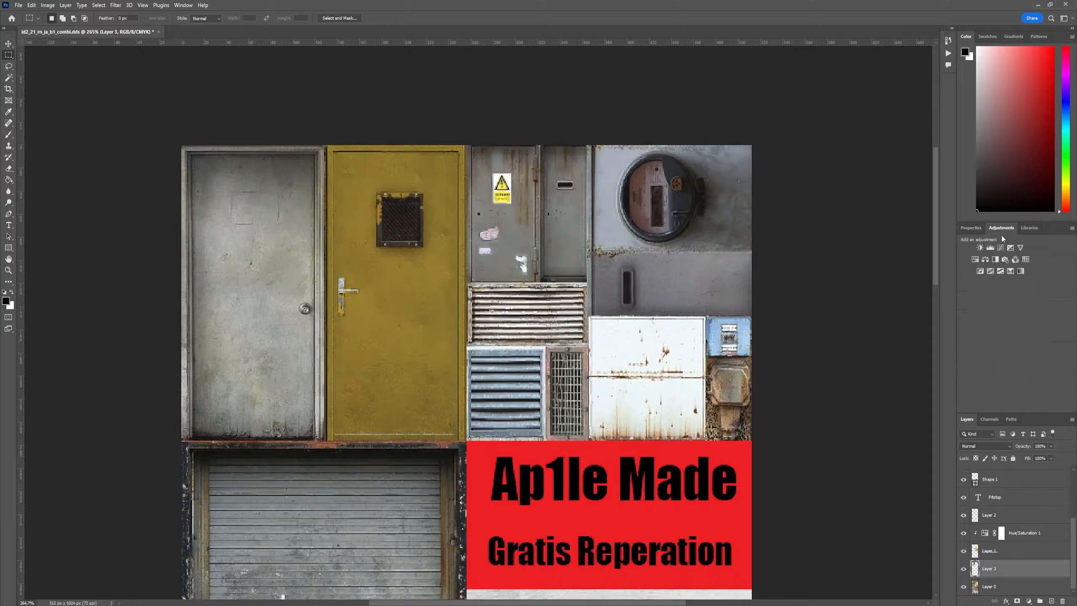
click(974, 259)
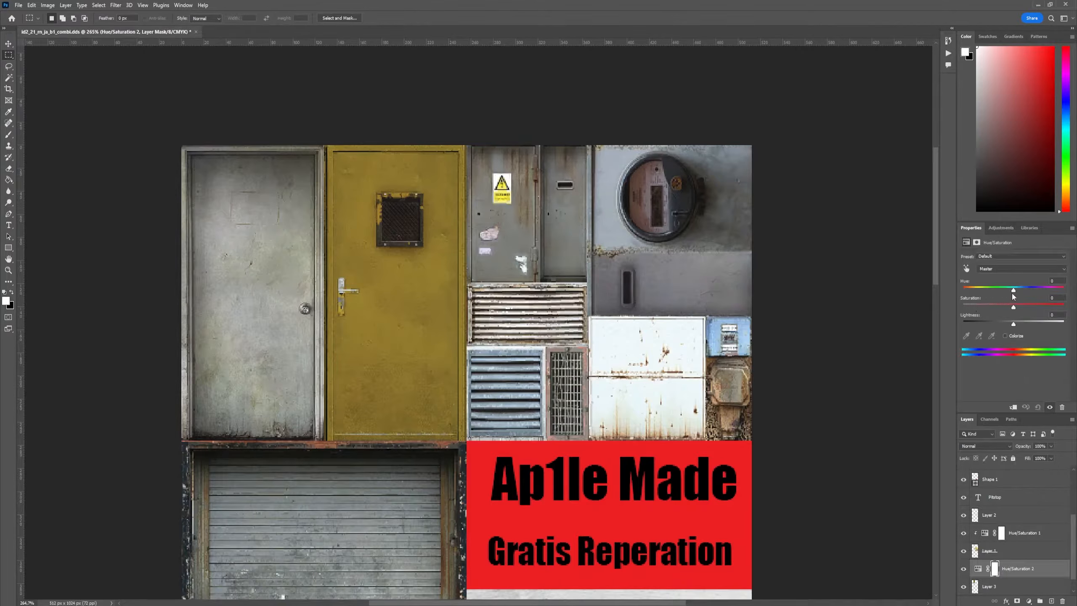